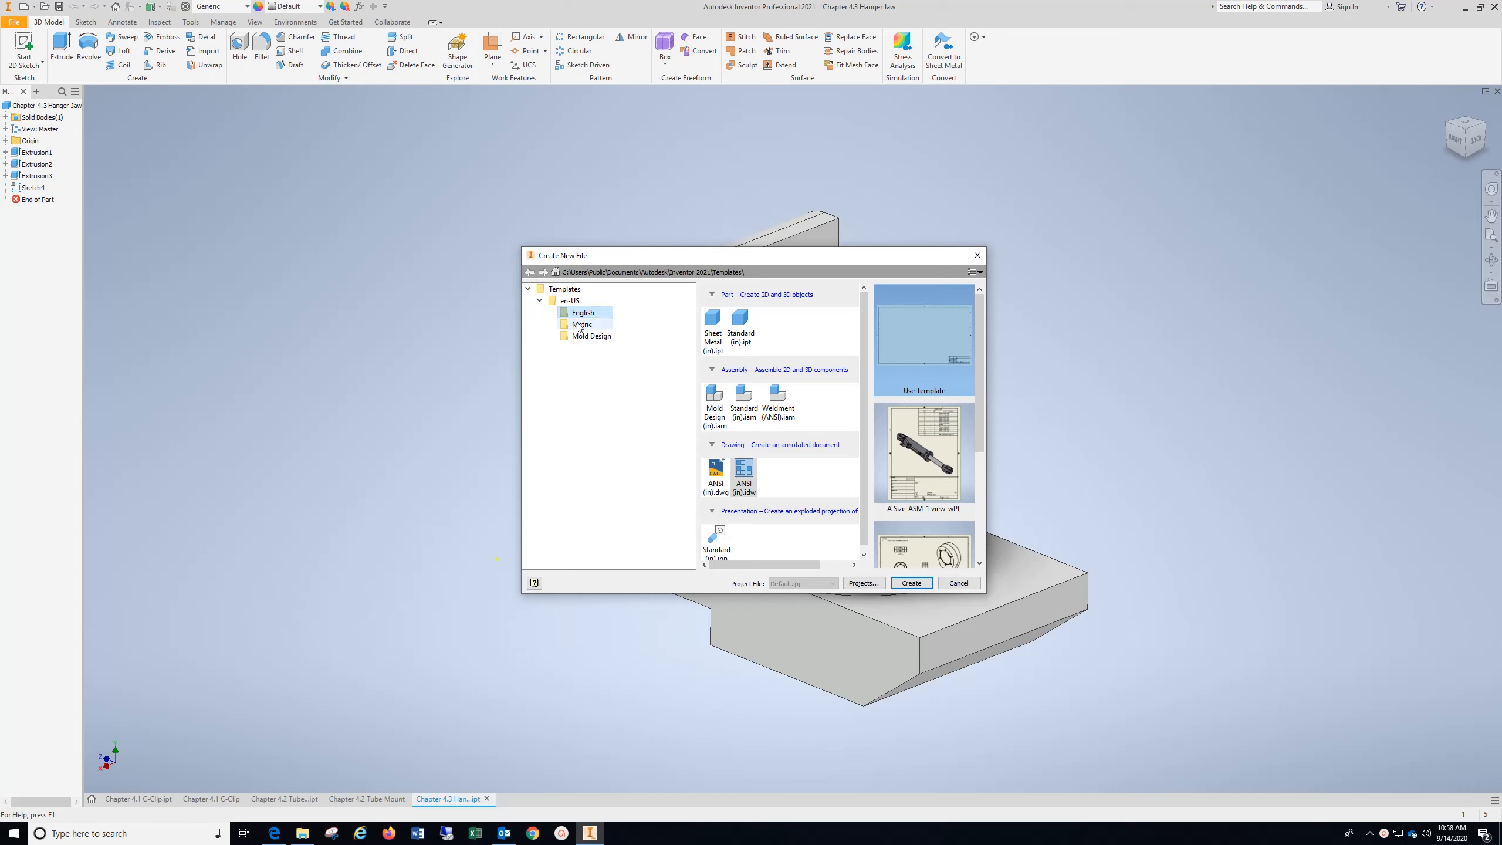
Create a new drawing from the English ANSI (in).idw template
left_click(743, 472)
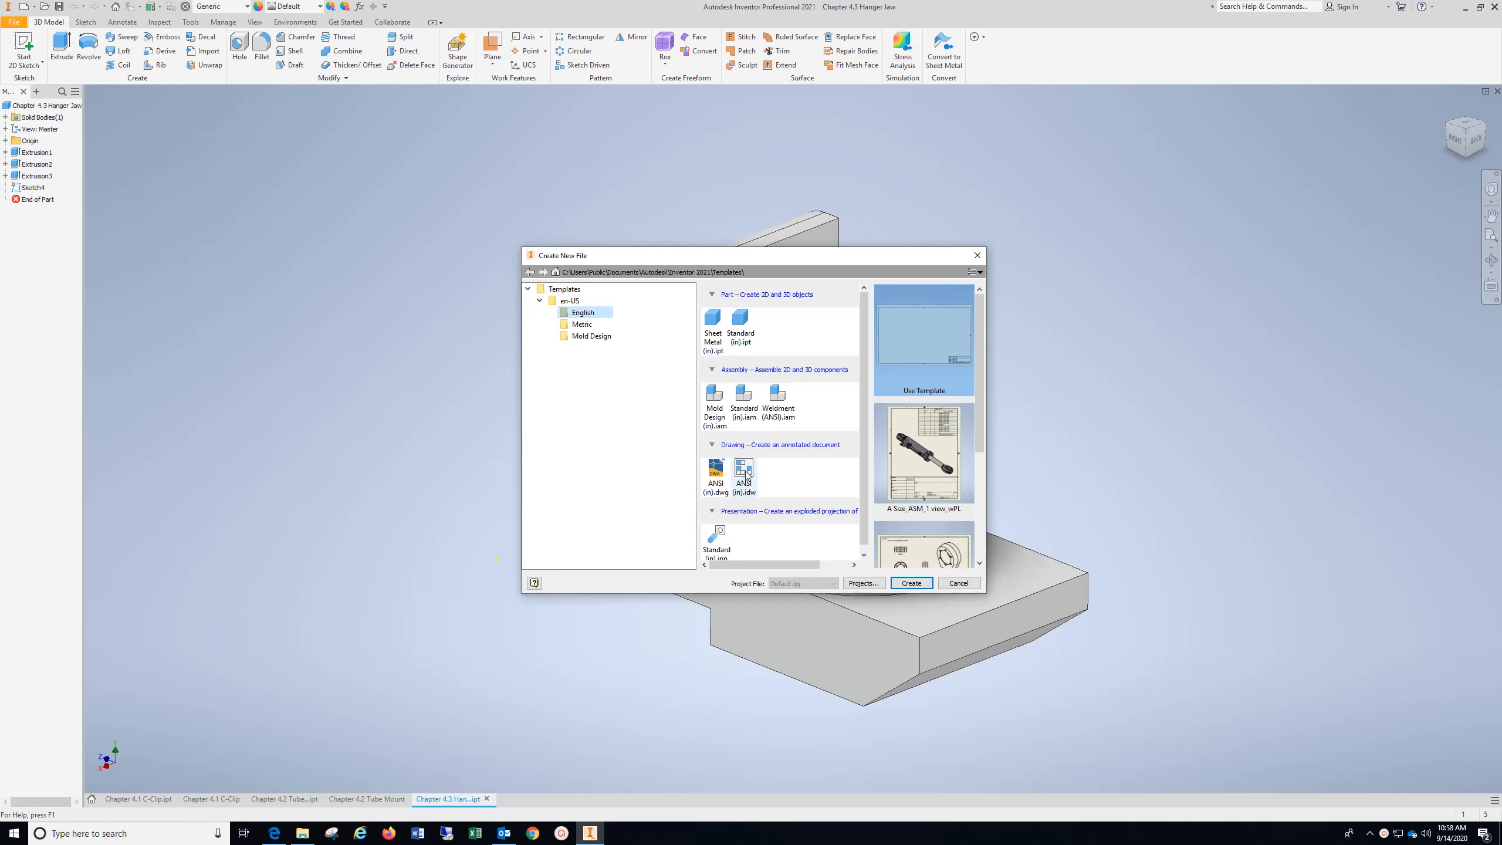
left_click(911, 583)
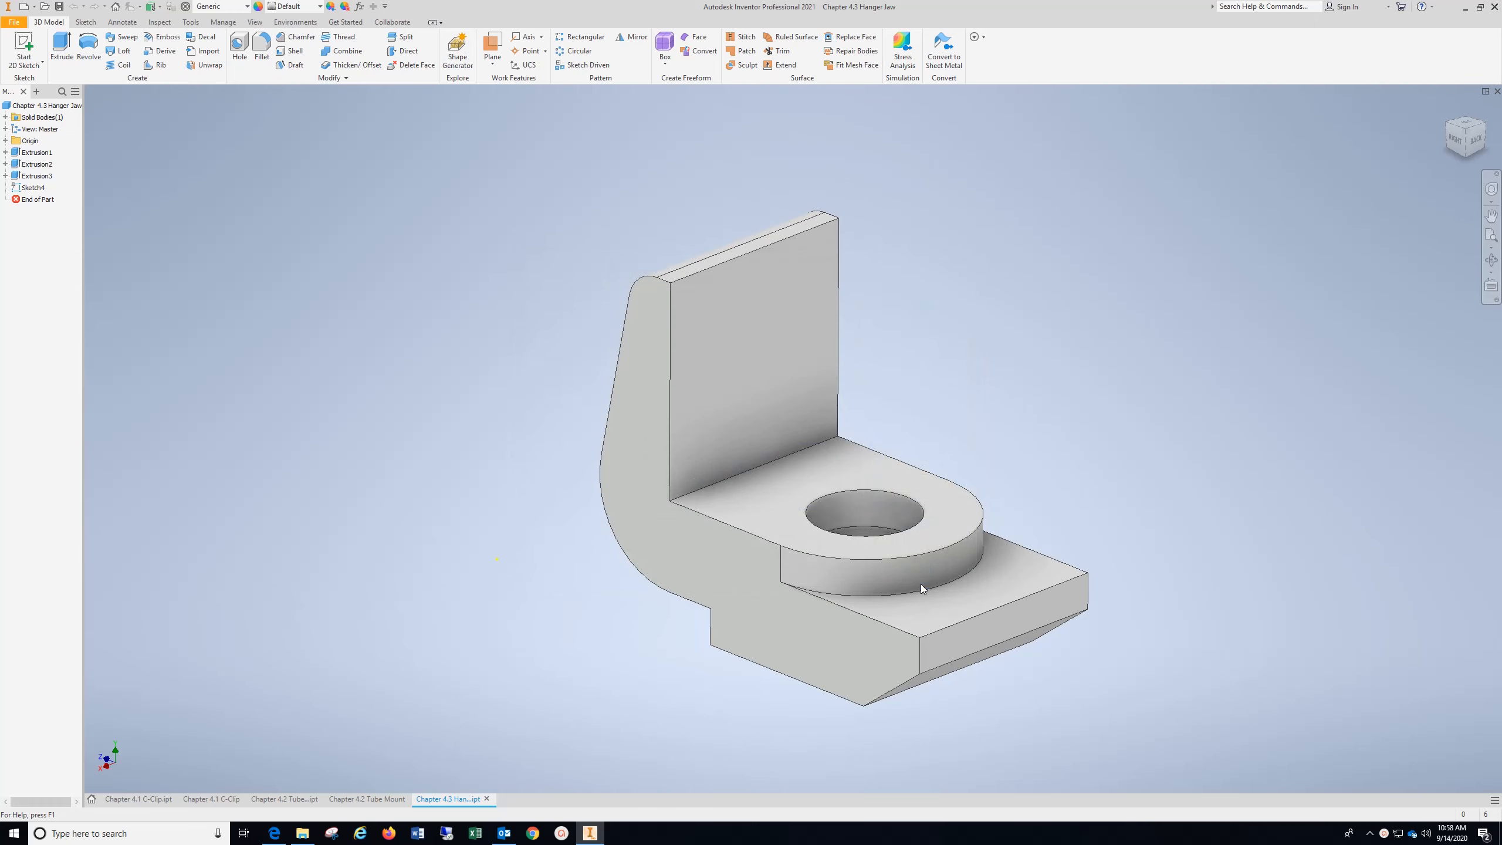
Set up a base view of the hanger jaw in the Right orientation at a scale of 1.5
left_click(13, 44)
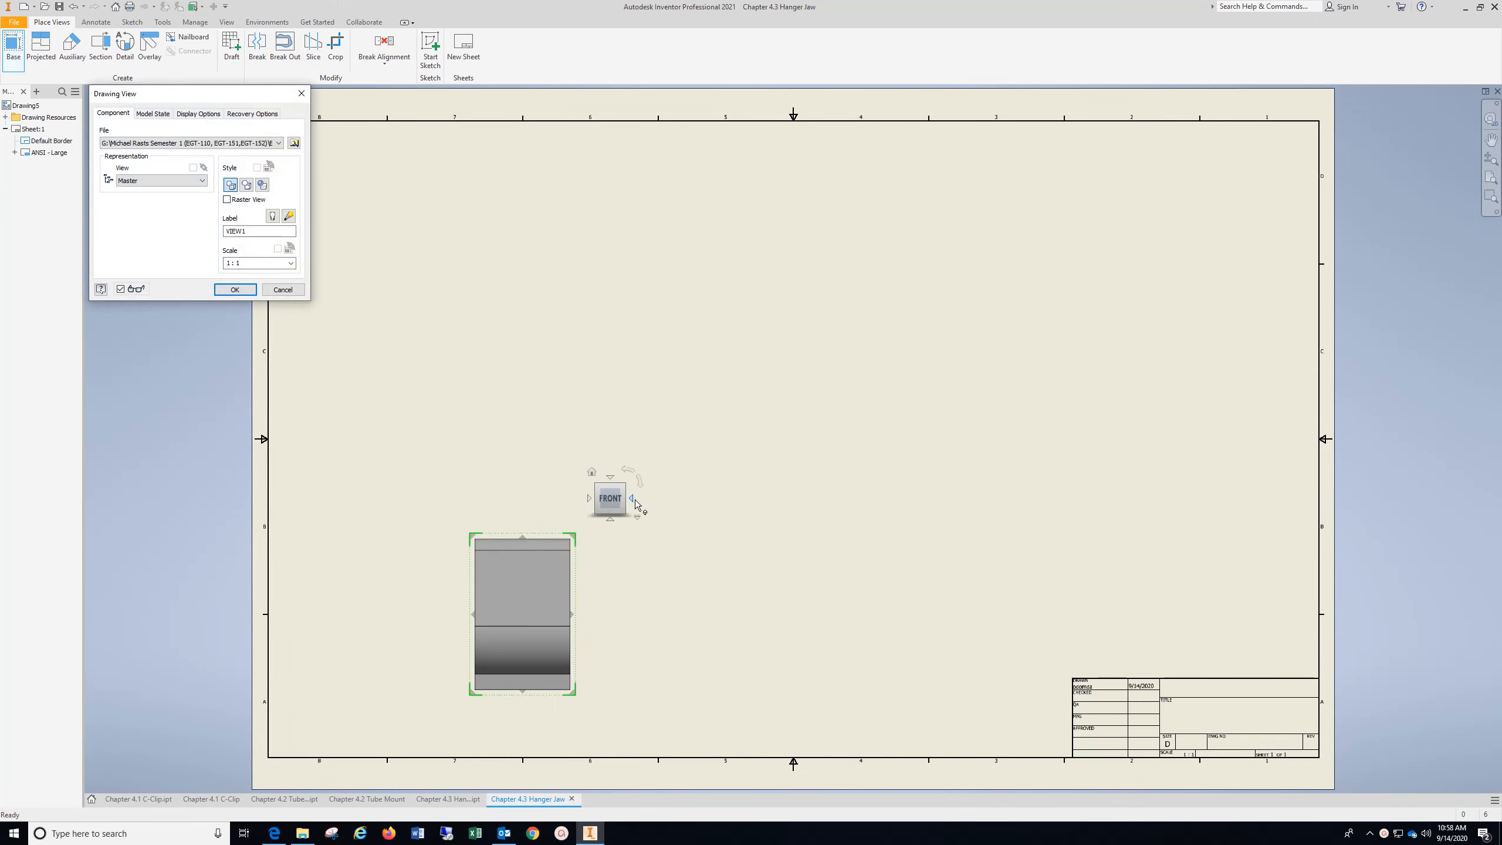
left_click(631, 499)
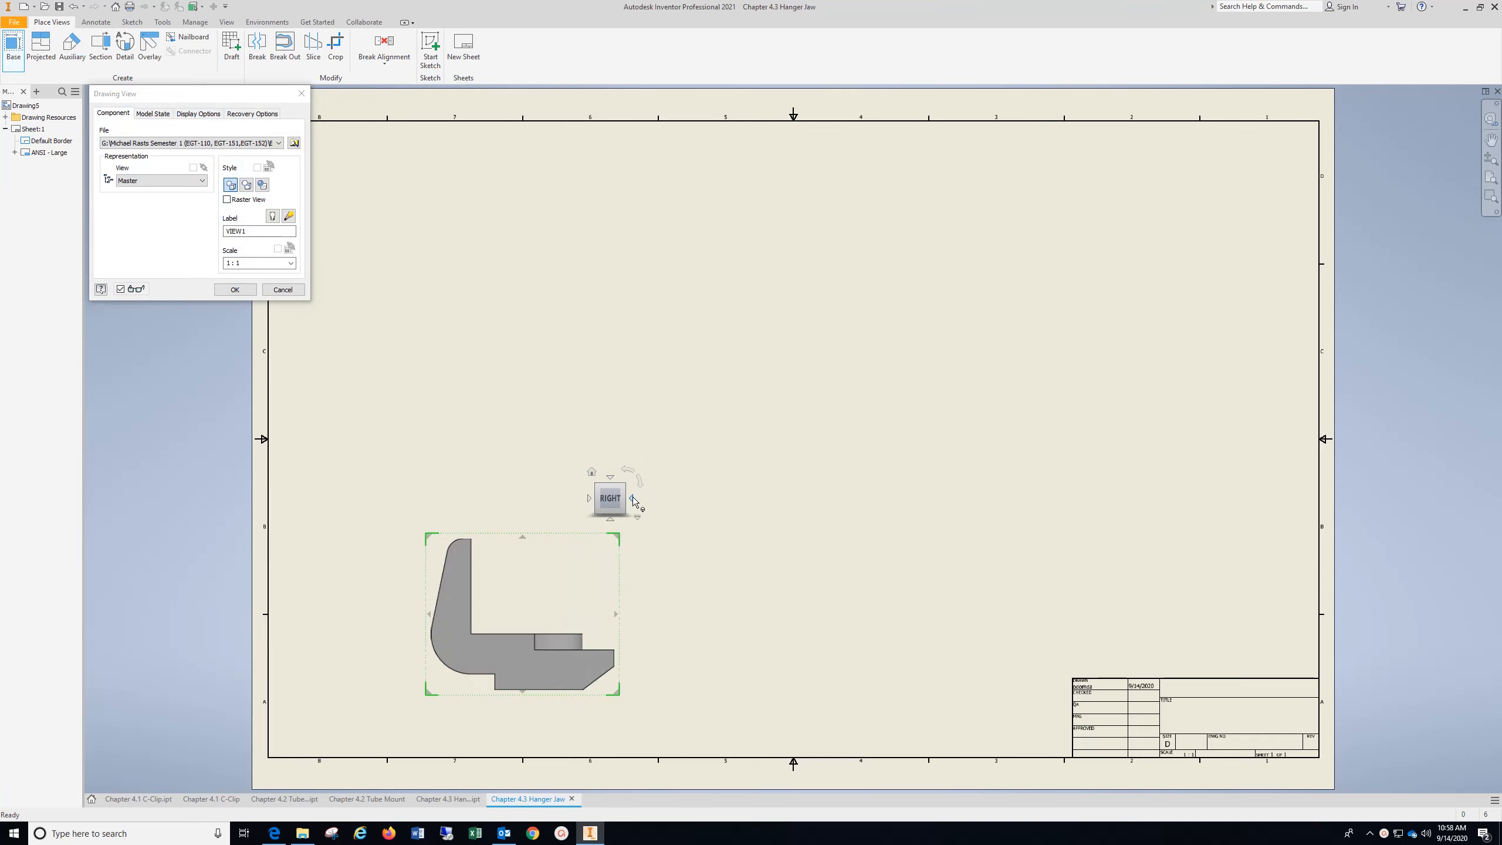
left_click(225, 264)
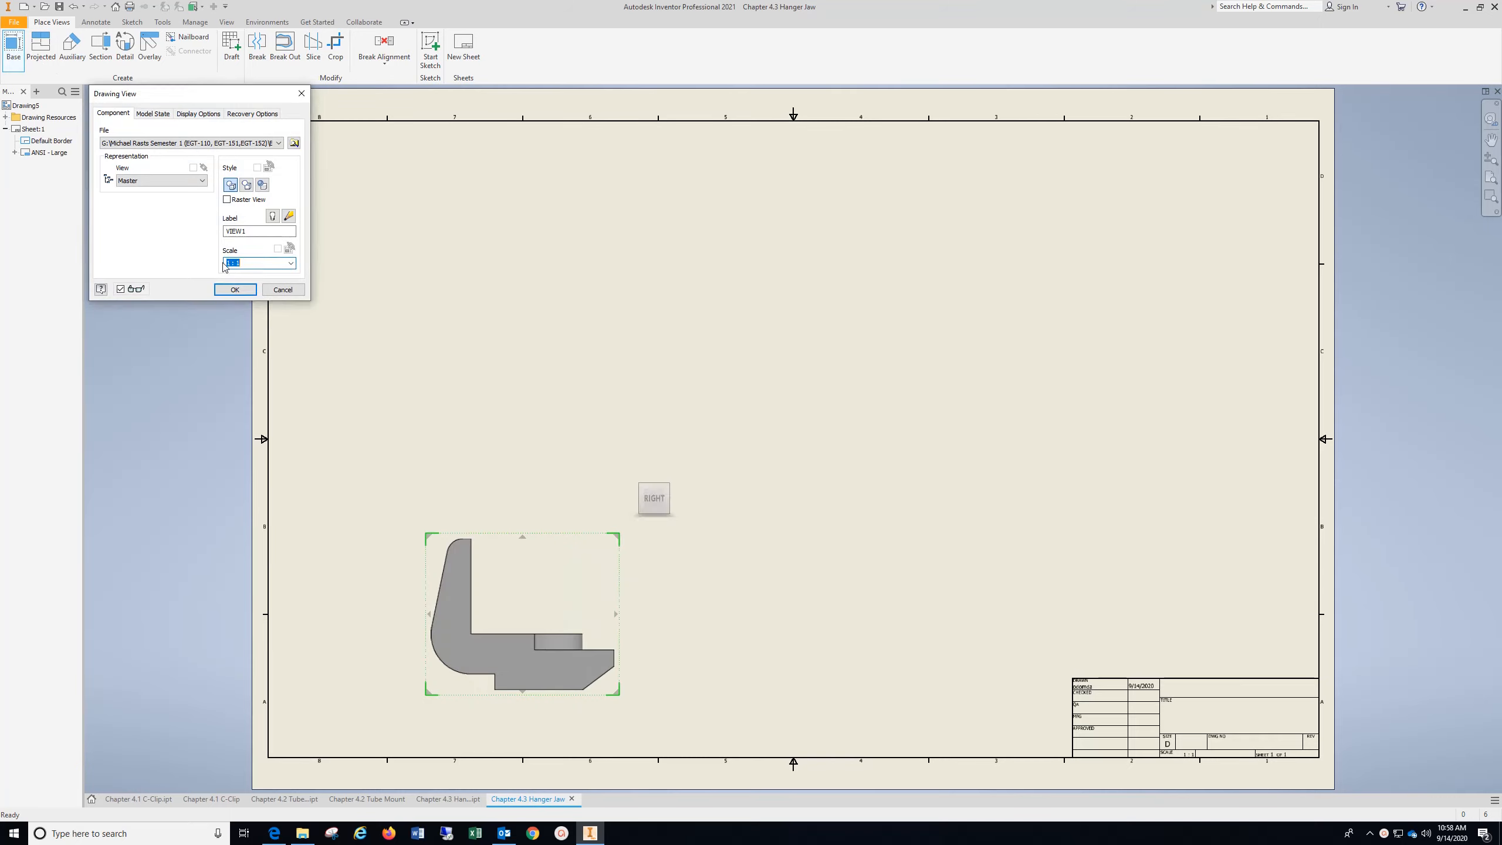
type("2")
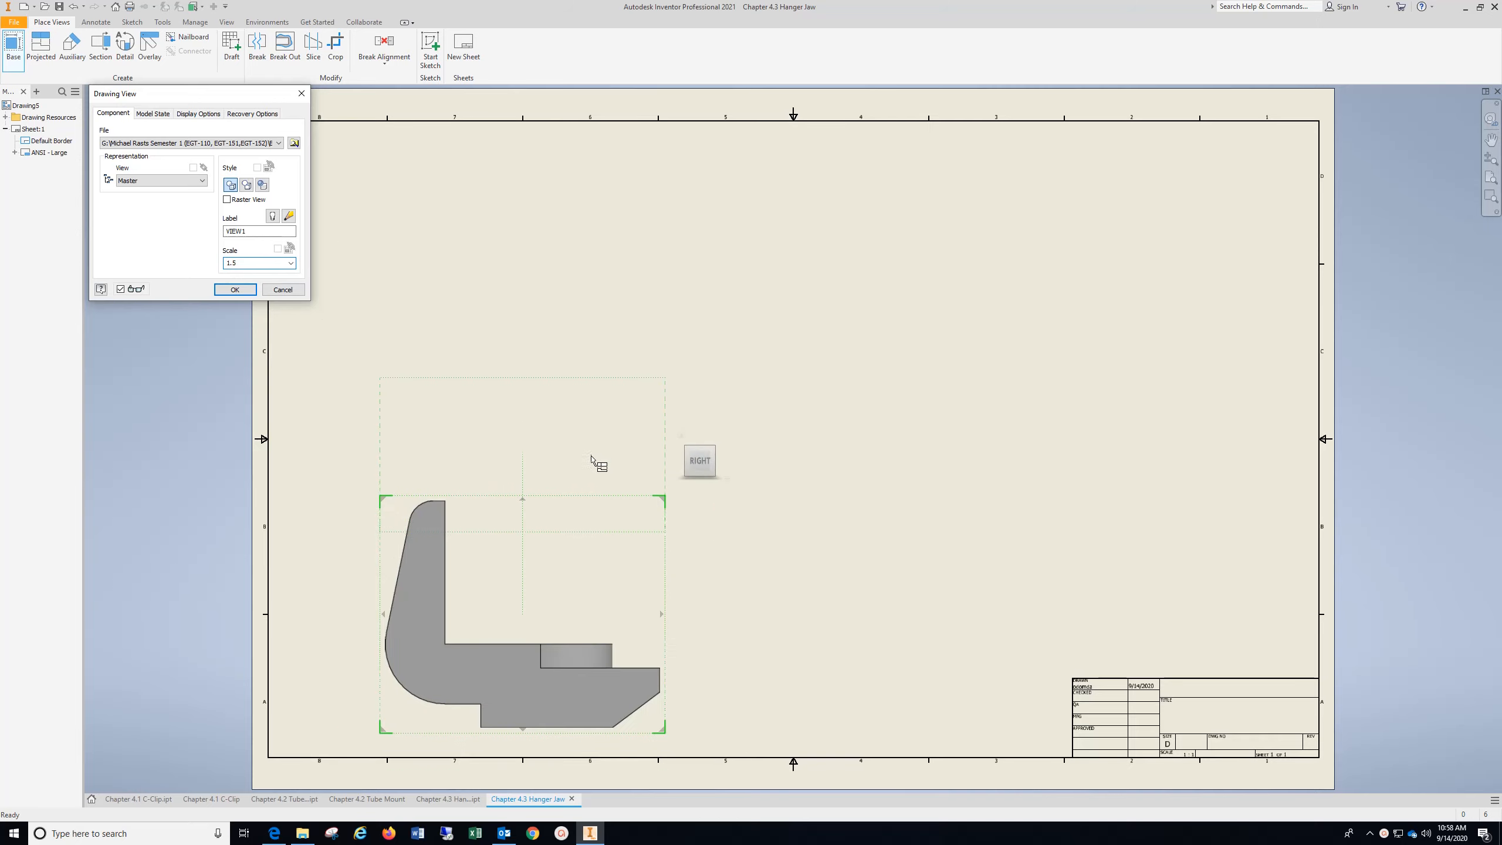
Place projected views above, beside and diagonally from the base view for the top, side and isometric views, and finish the placement
left_click(568, 255)
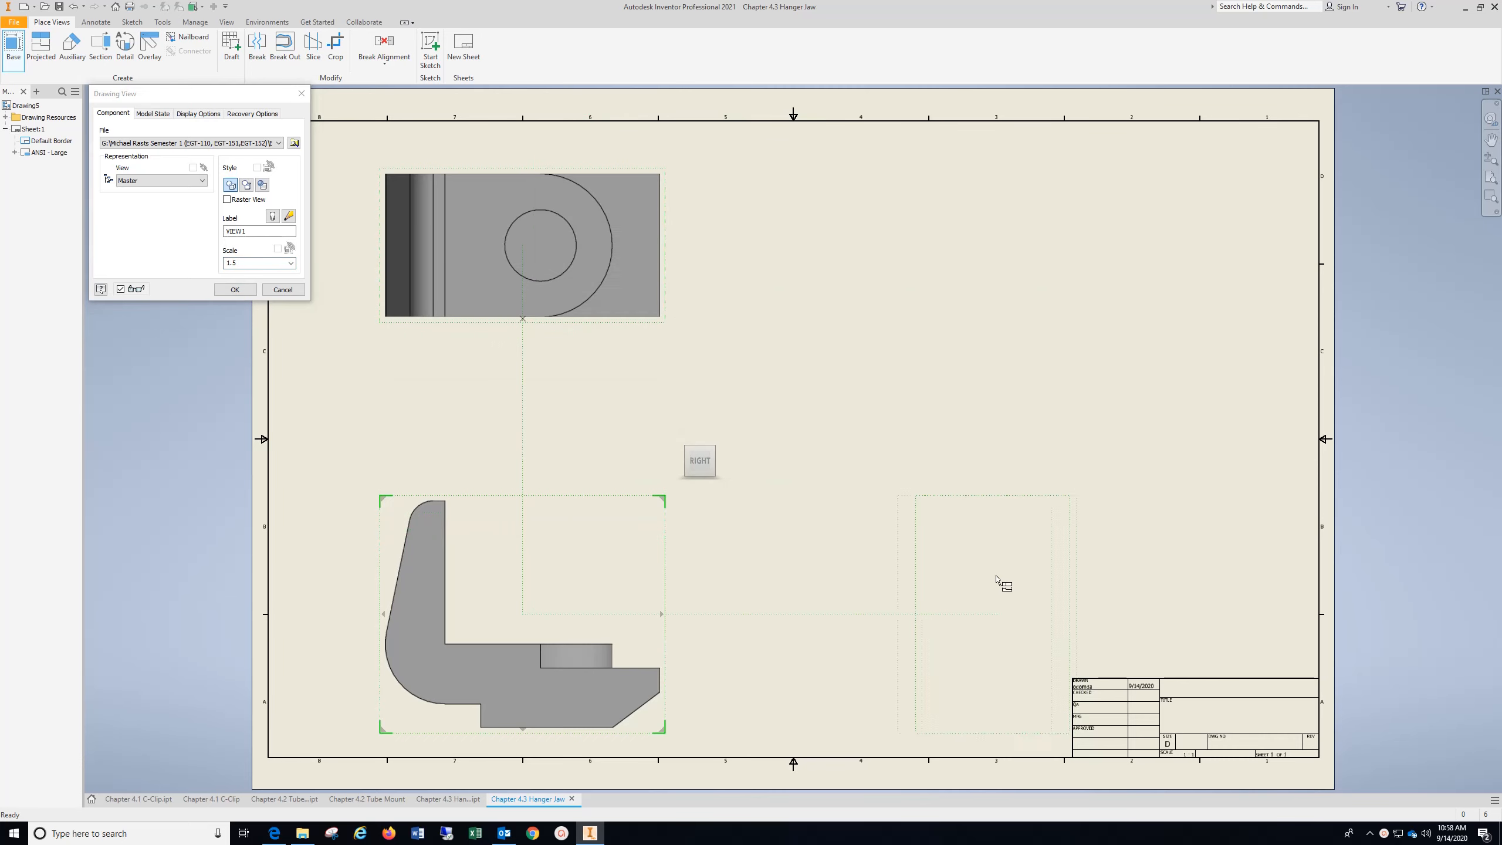
left_click(993, 545)
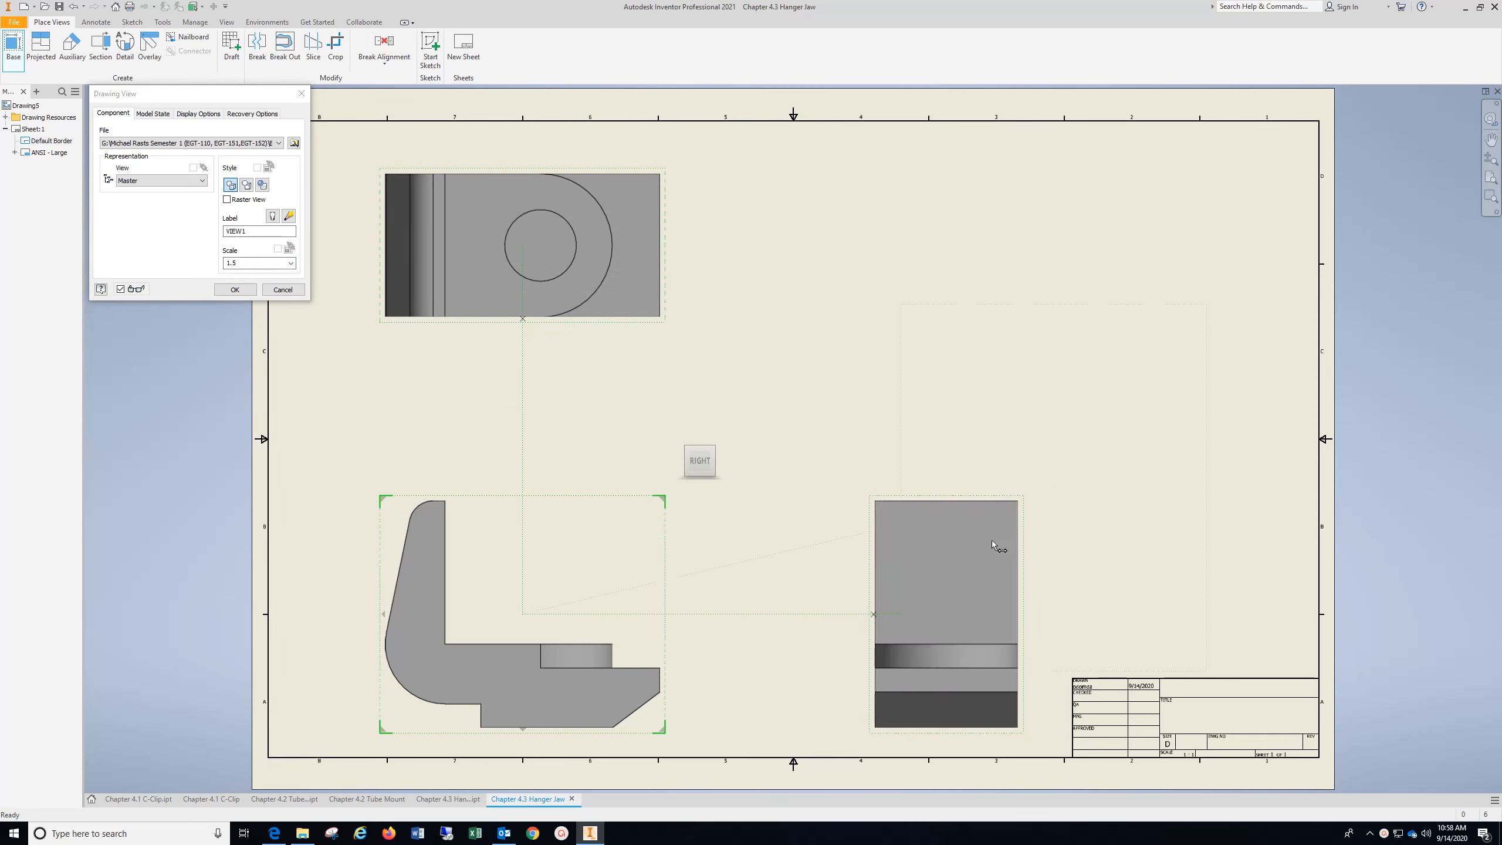
left_click(1158, 313)
right_click(1155, 307)
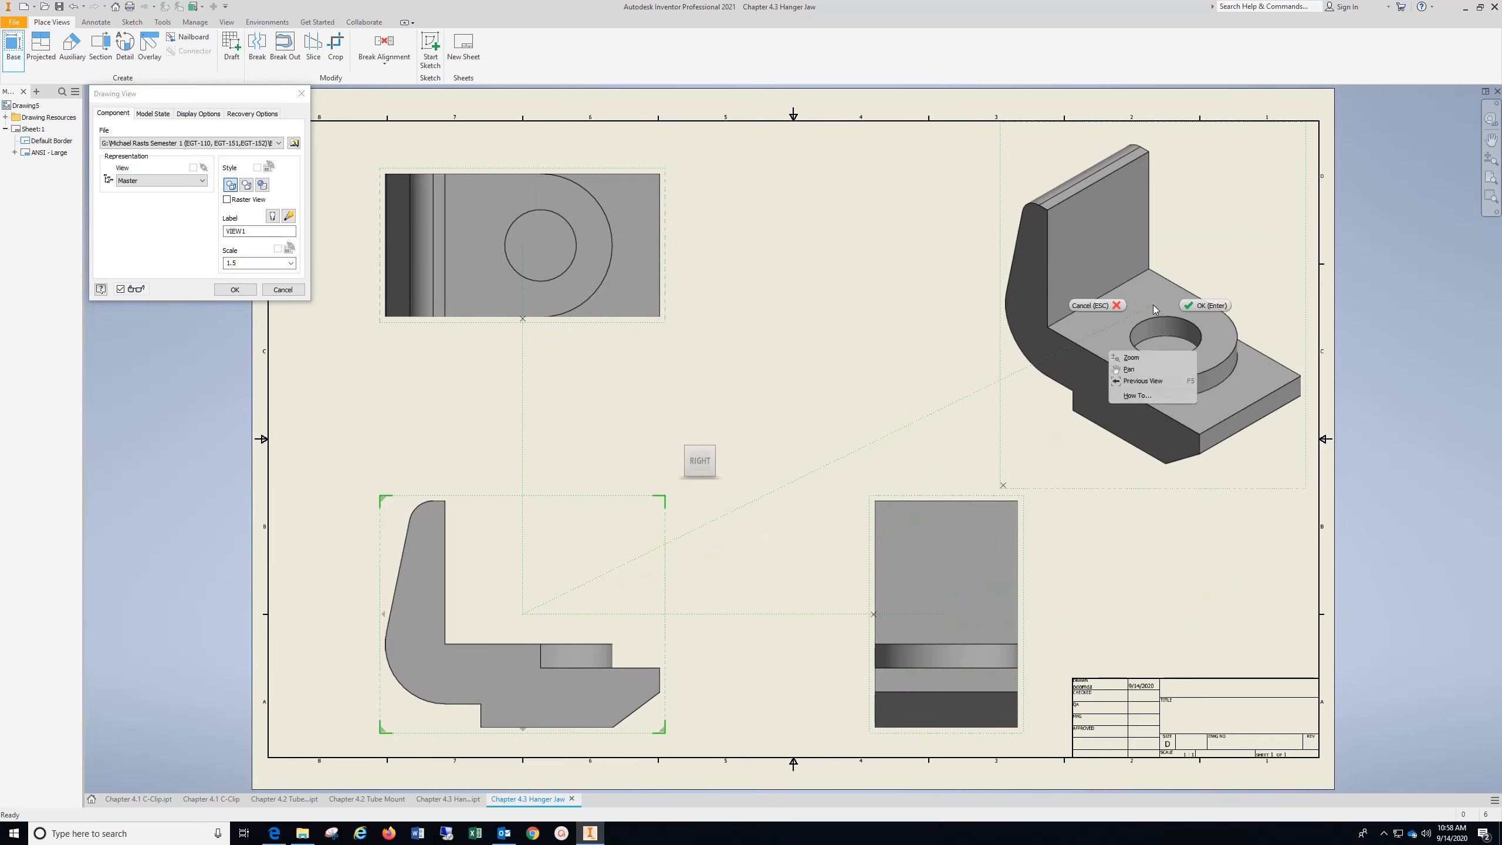
left_click(1203, 305)
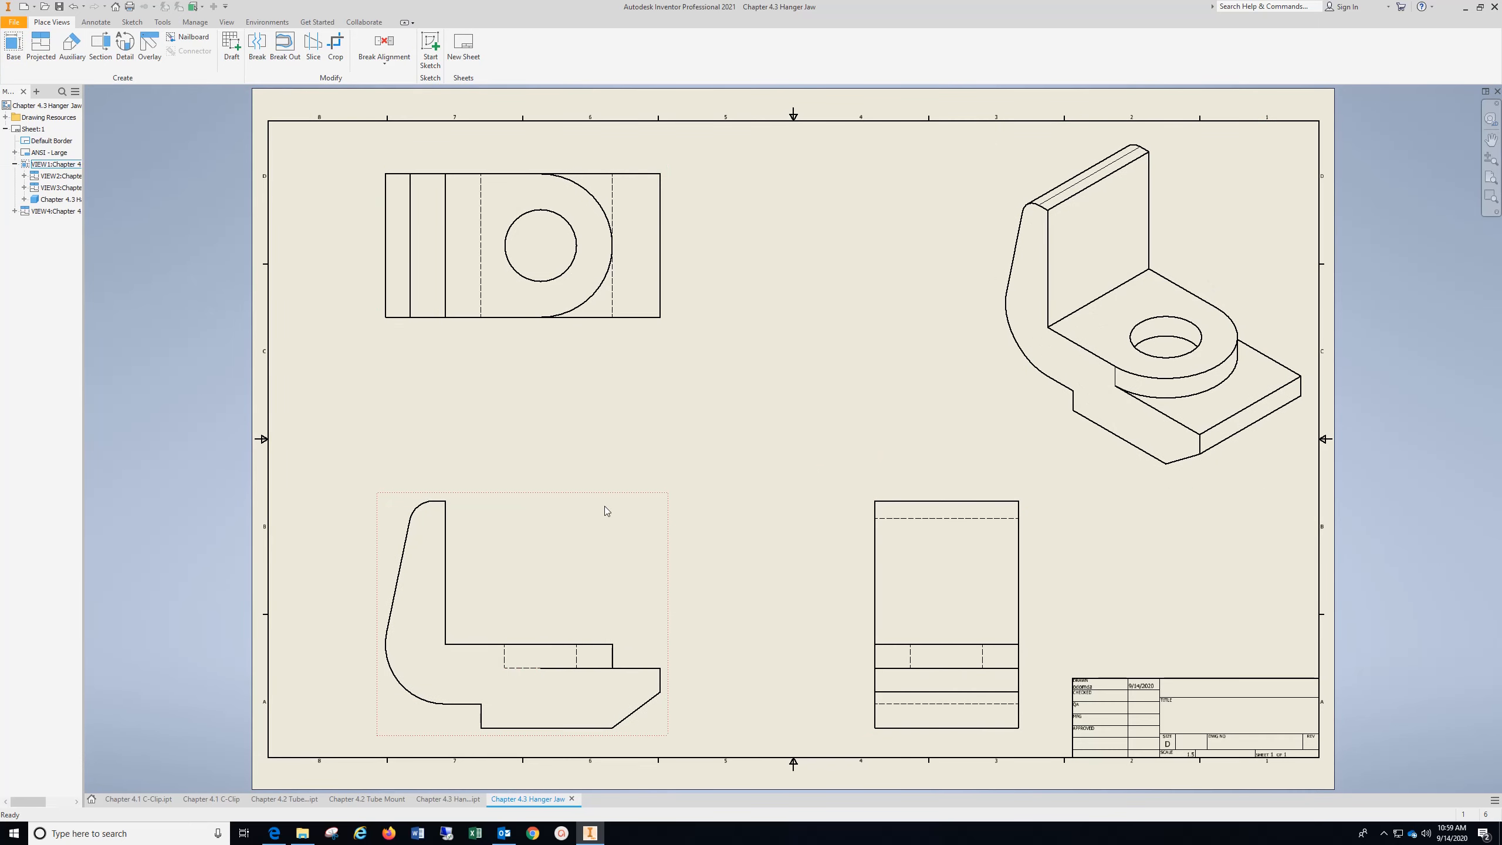
Move the base view slightly up the sheet and shift the projected side view closer to it
left_click_drag(605, 506, 607, 455)
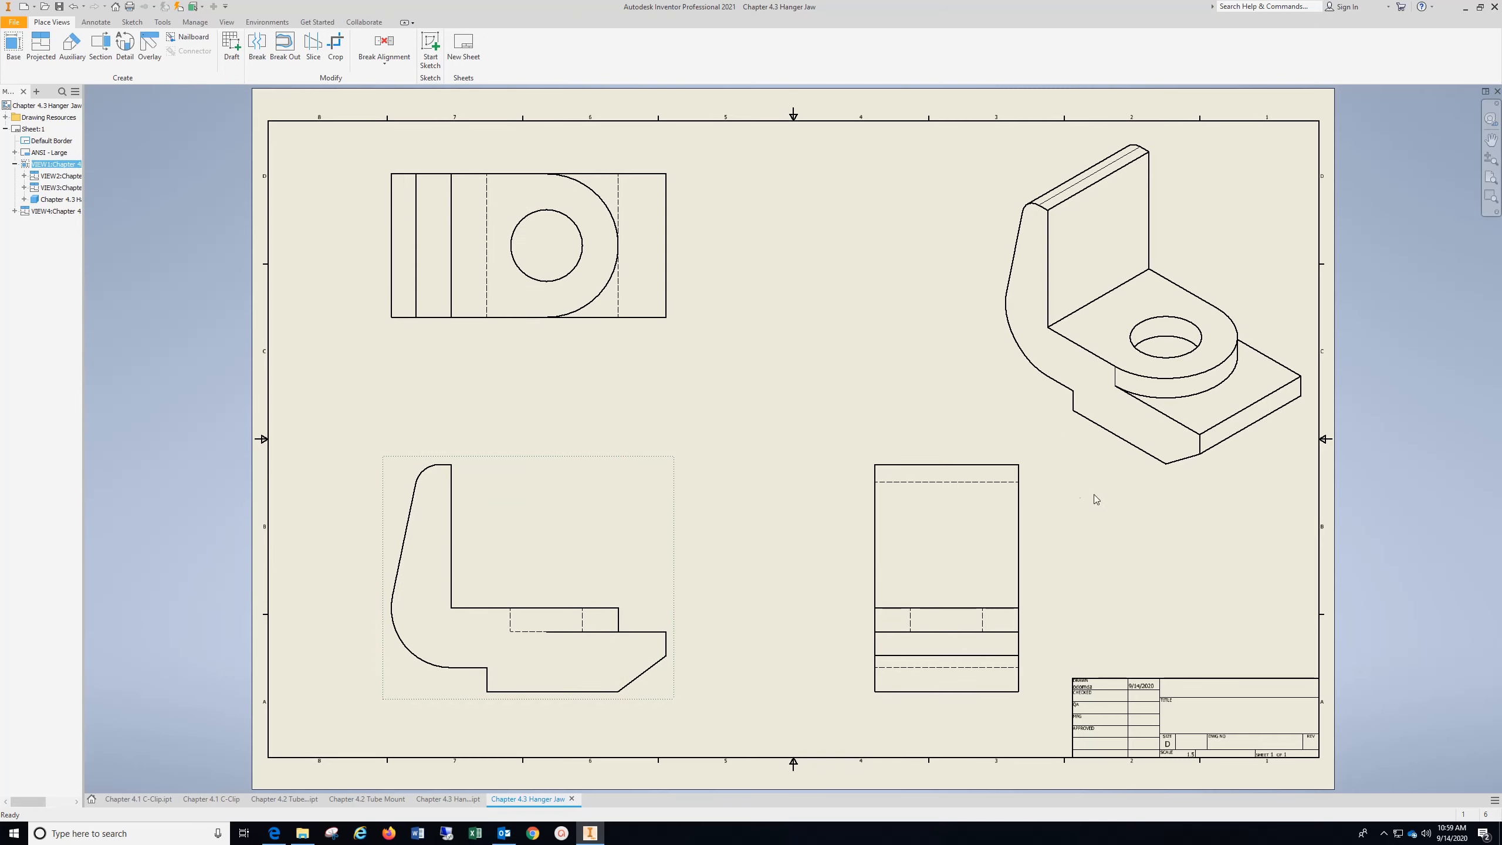
left_click_drag(901, 460, 857, 461)
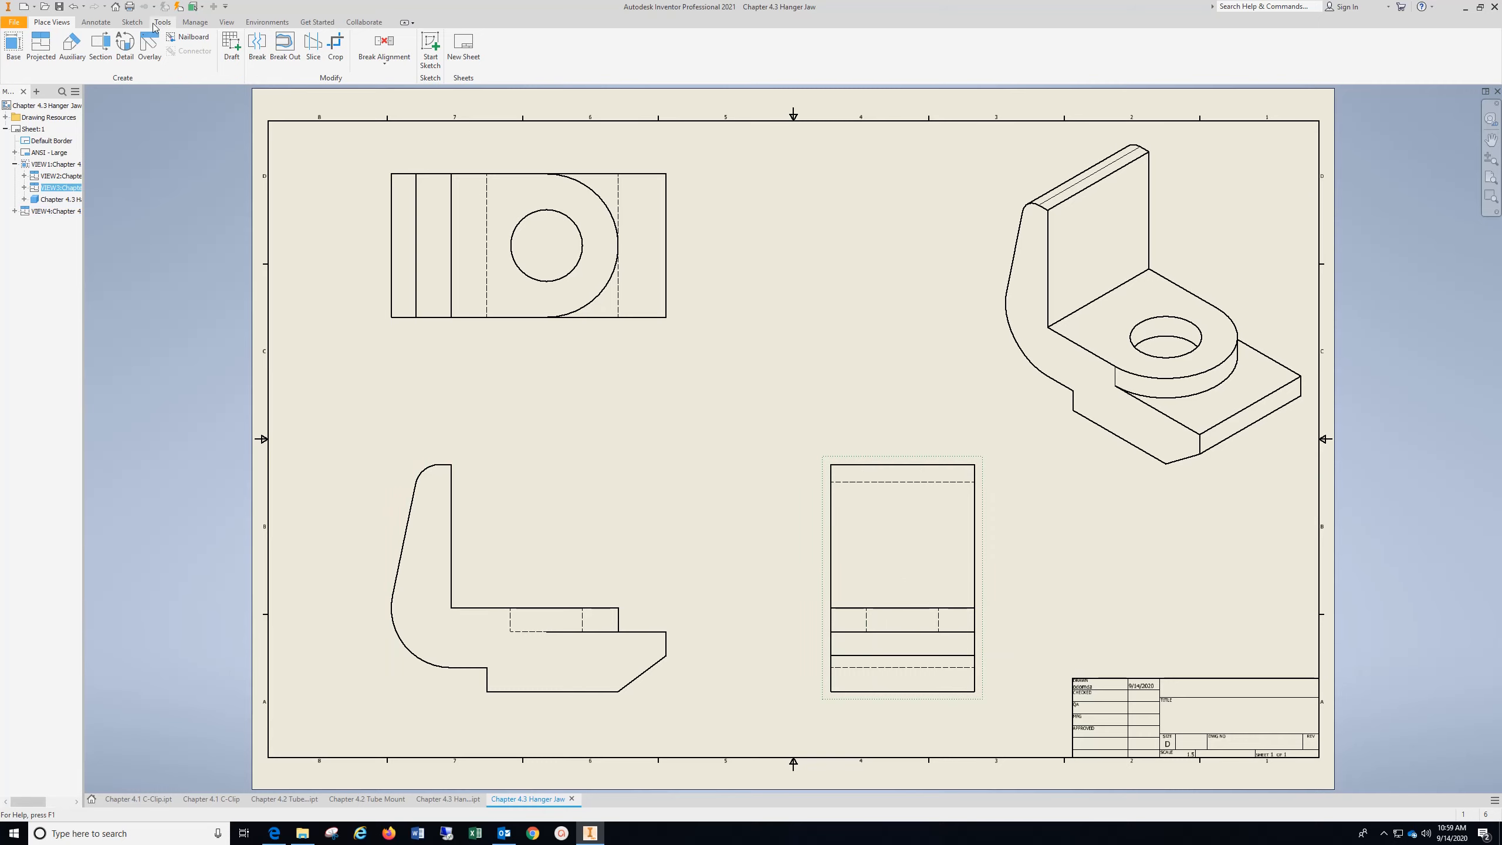
Add a center mark to the hole in the top view and bisector centerlines between its hidden lines in the front and side views
left_click(96, 22)
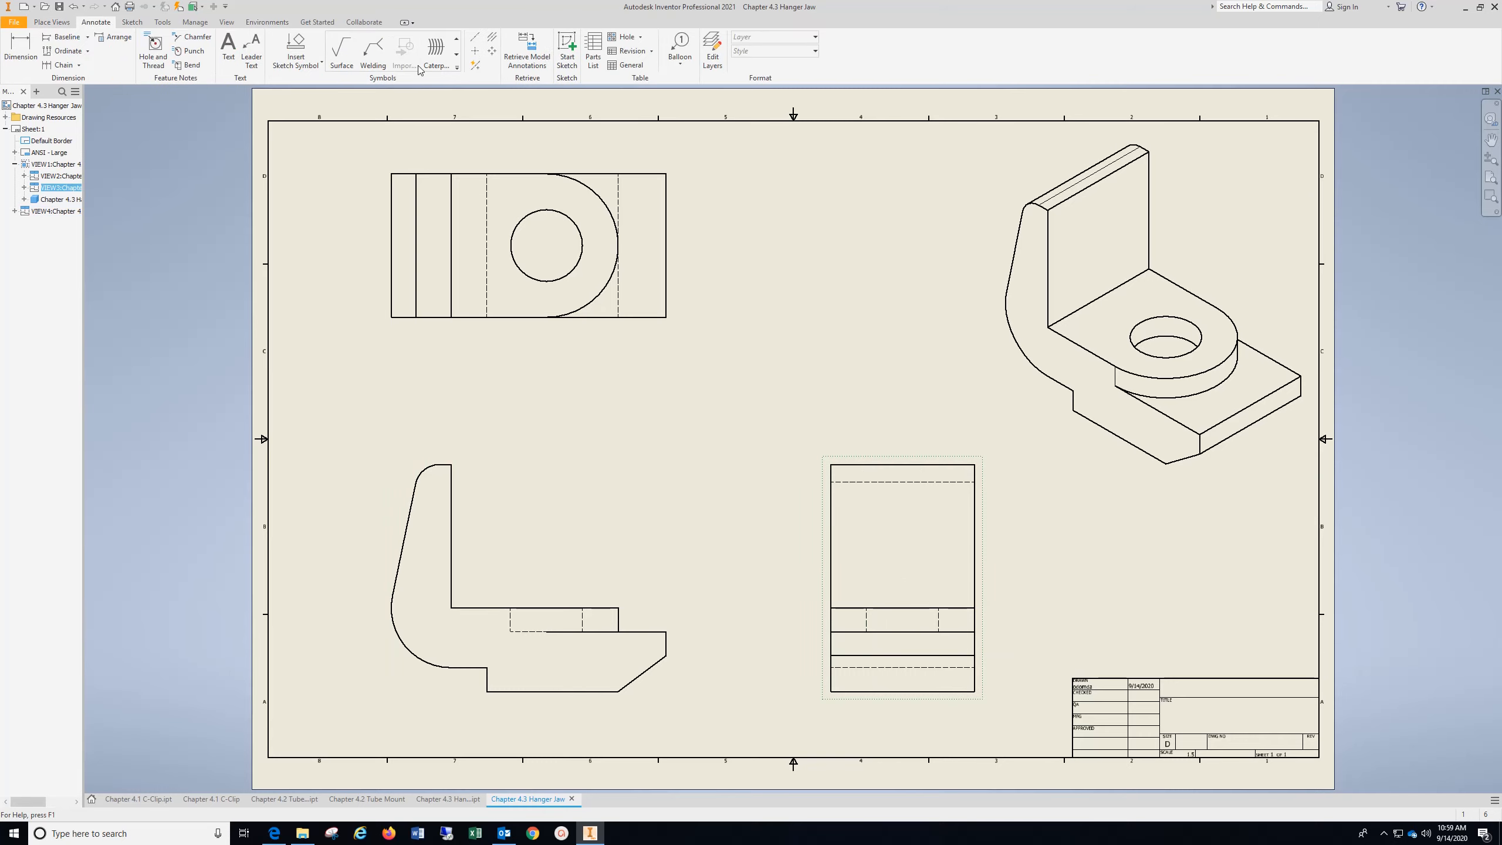
left_click(475, 51)
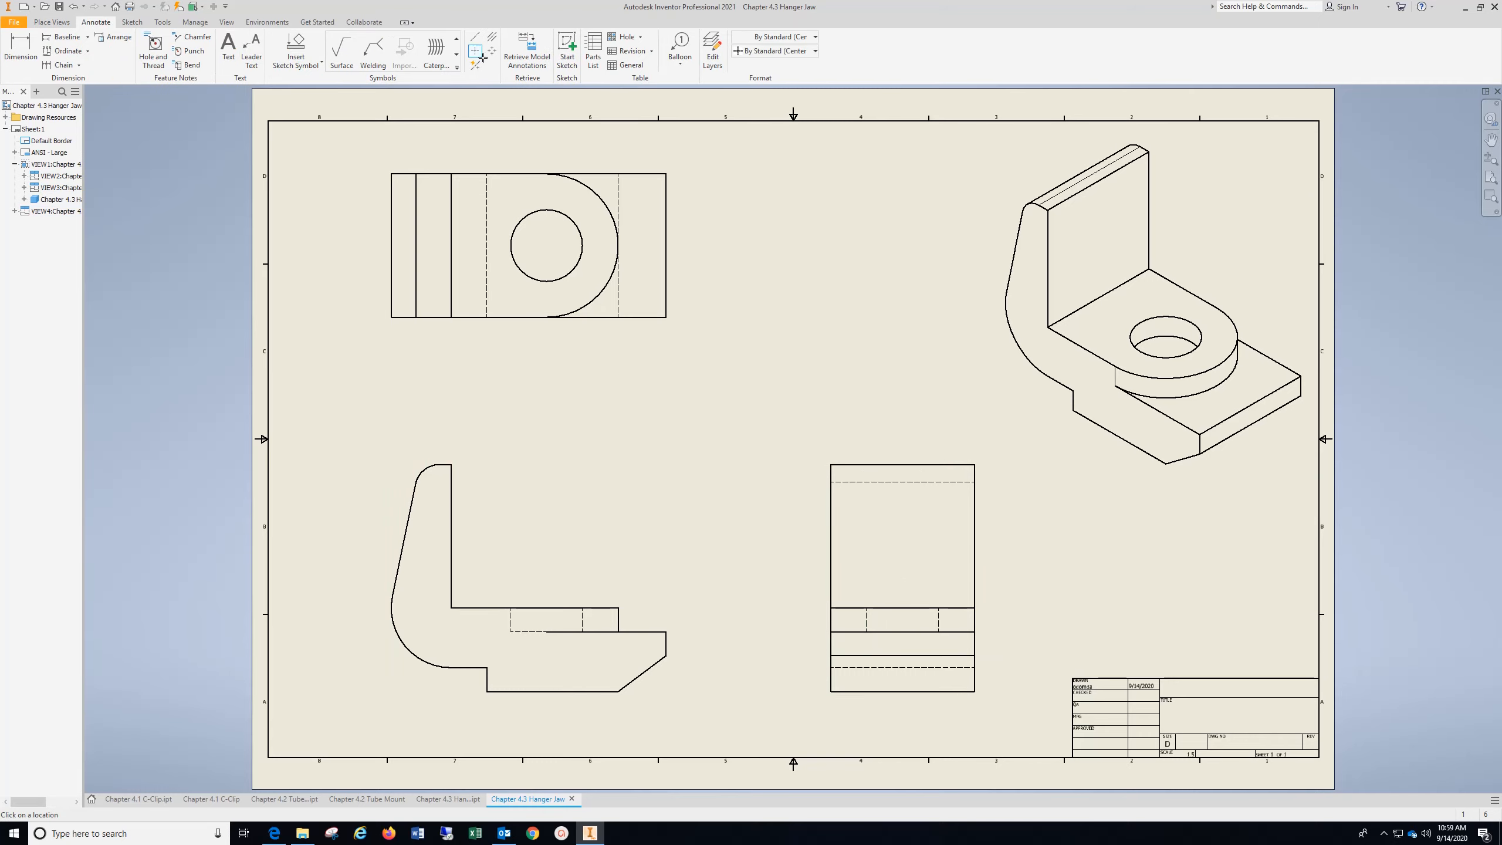
left_click(558, 210)
left_click(496, 38)
left_click(510, 620)
Dimension the horizontal distance from the upright's inner edge to the hole center, placing it above the top view
left_click(22, 47)
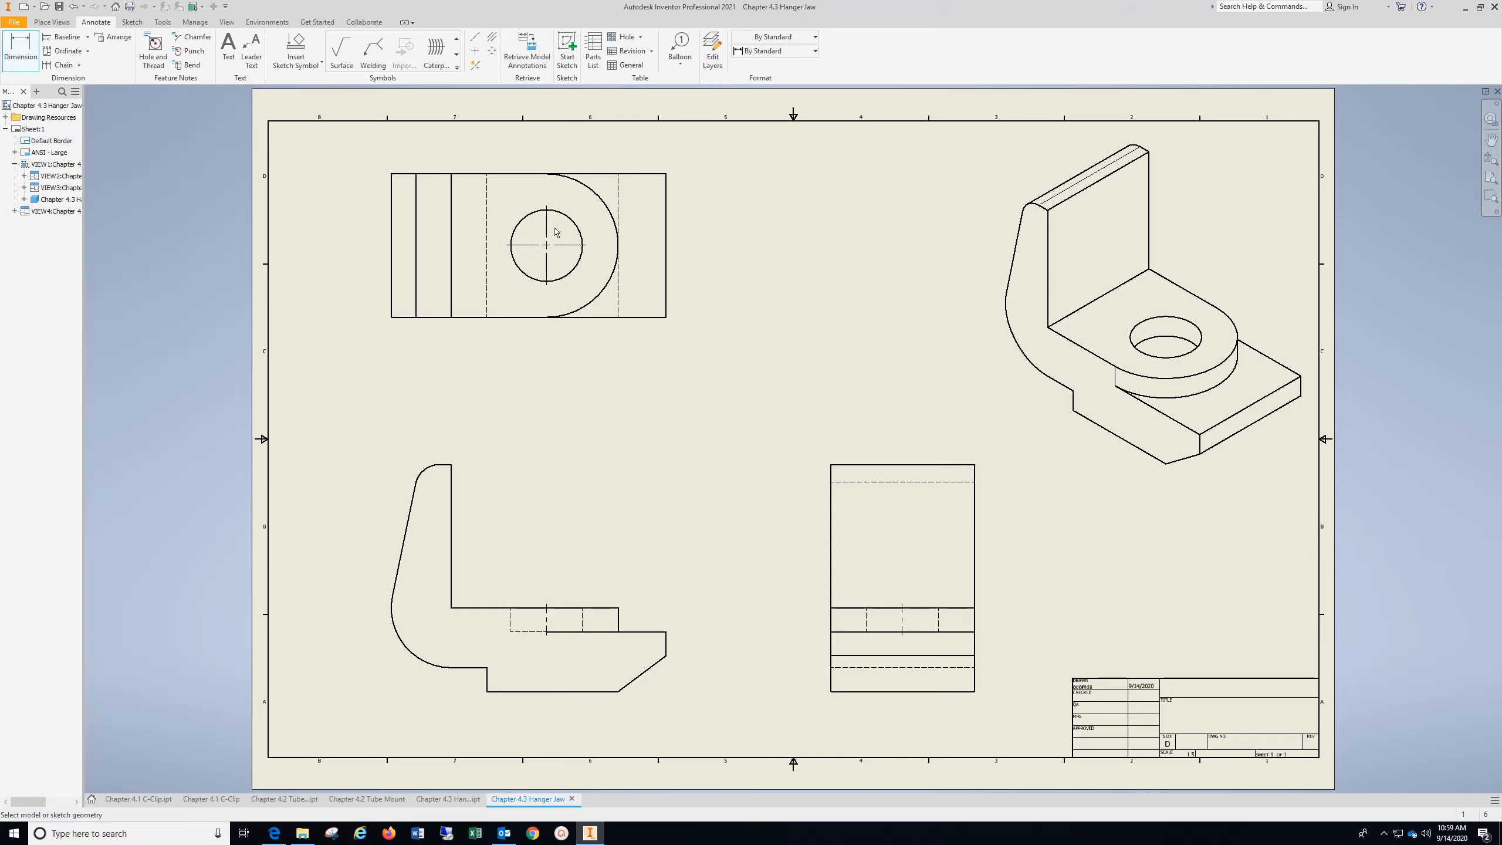
left_click(553, 233)
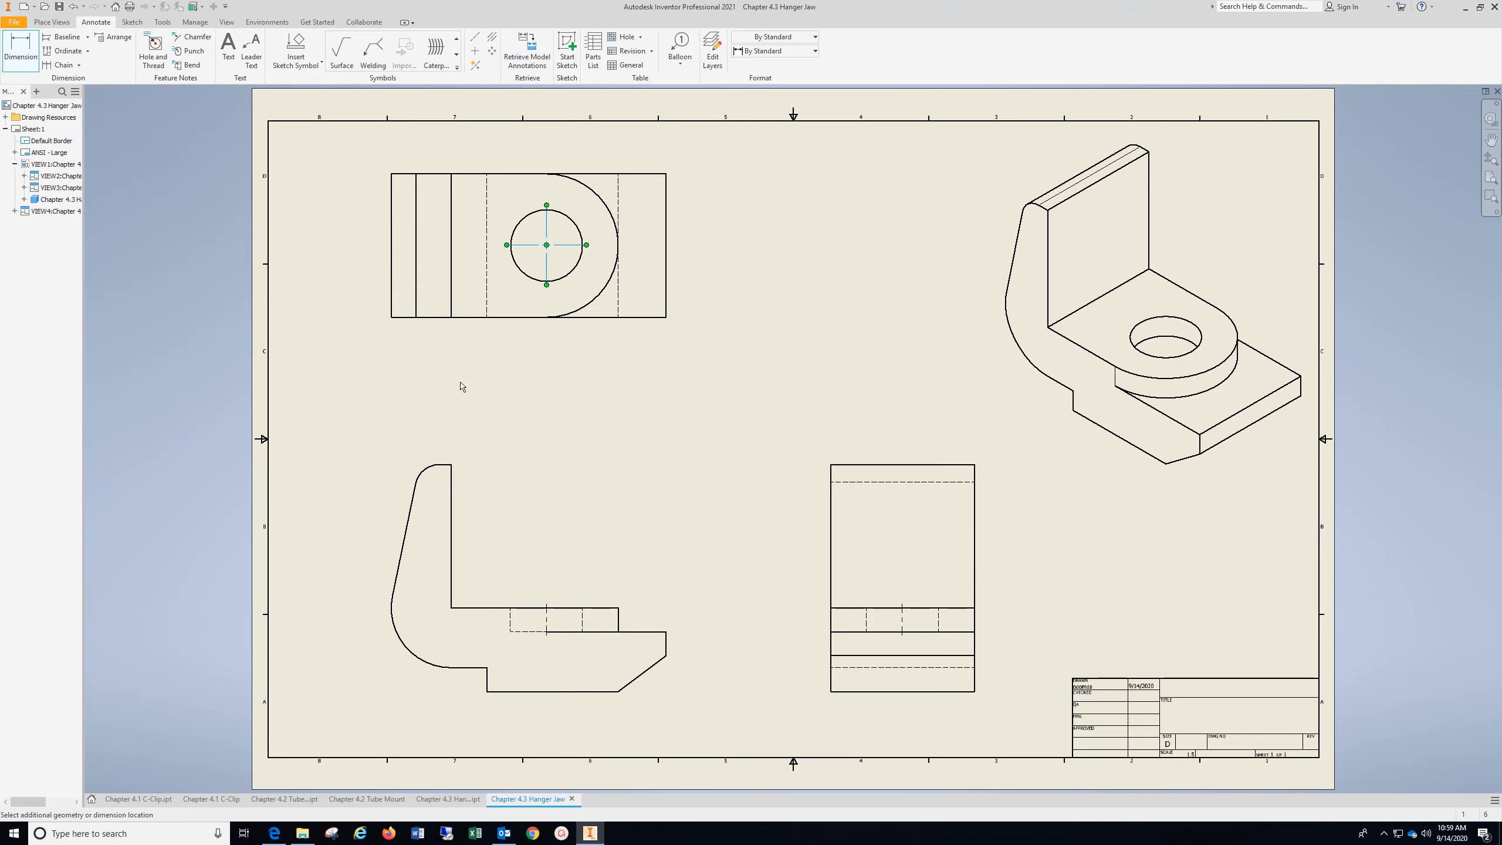
left_click(453, 236)
left_click(479, 148)
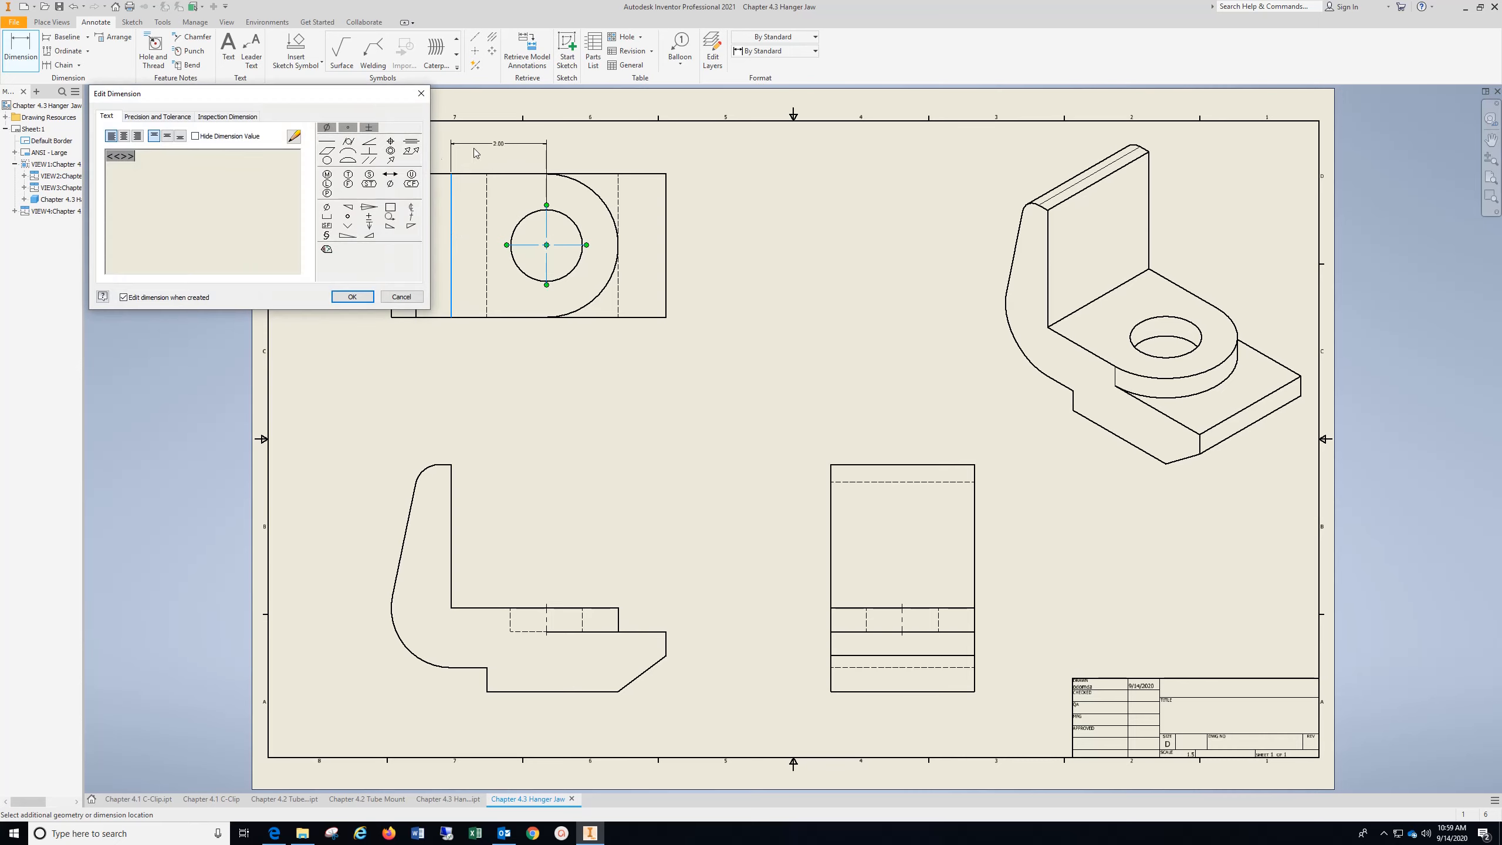
left_click(349, 296)
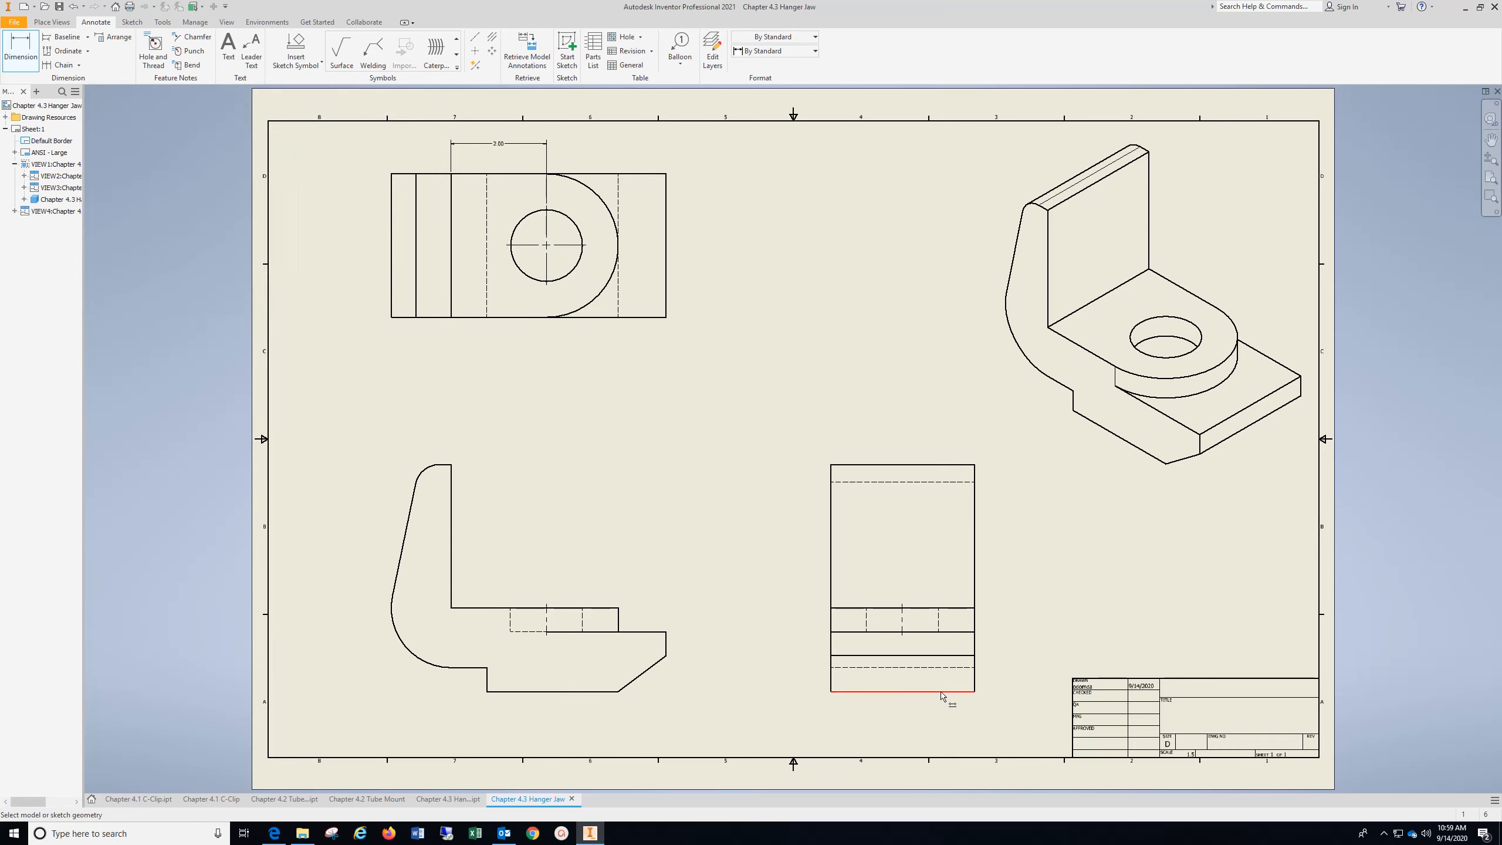
Dimension the overall height of the part in the side view, placing it outside the view on the side away from the front view
left_click(961, 691)
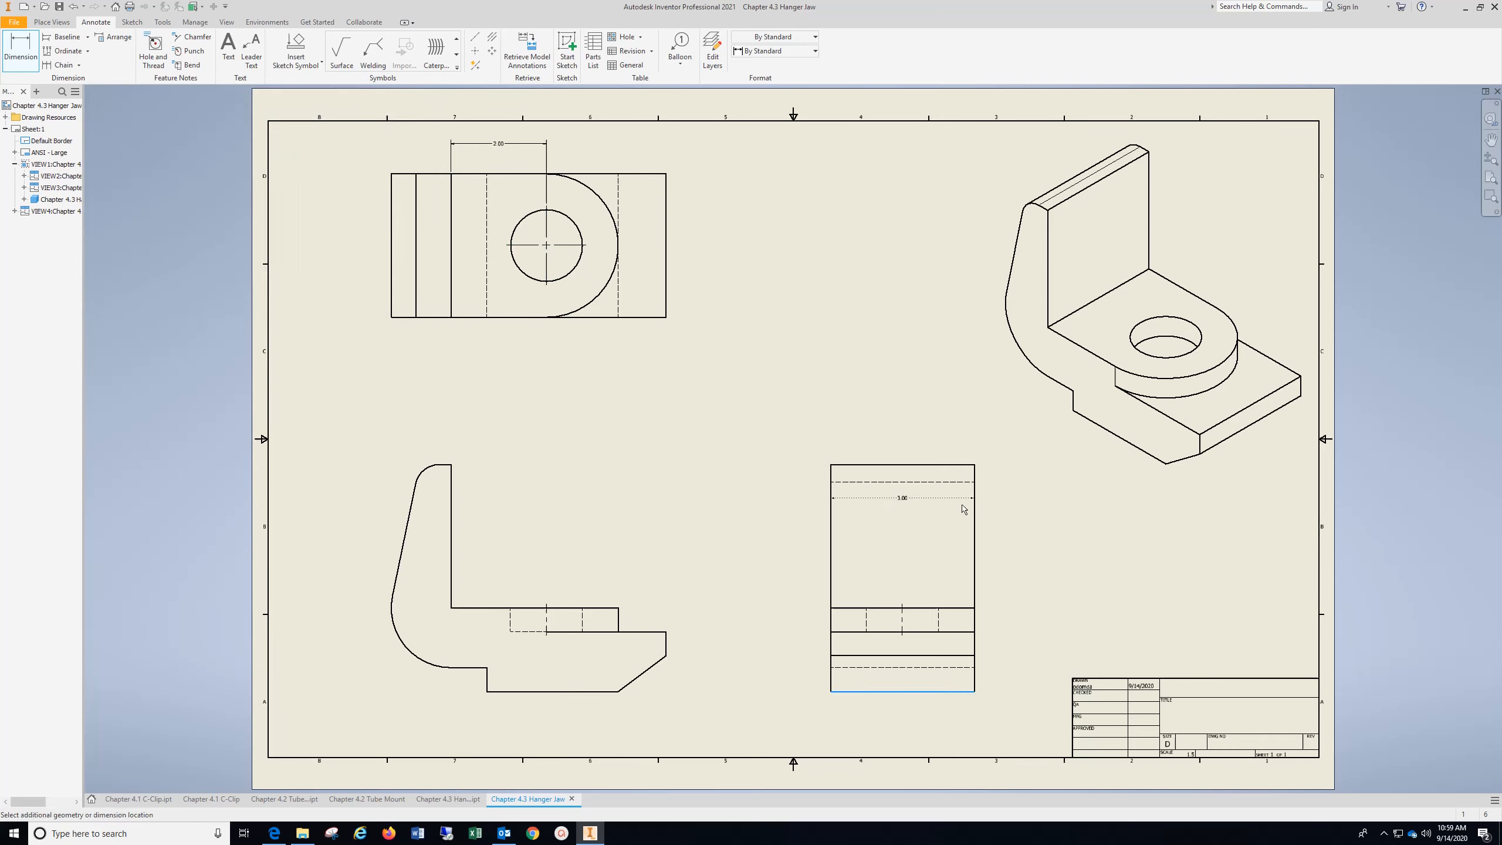
left_click(960, 466)
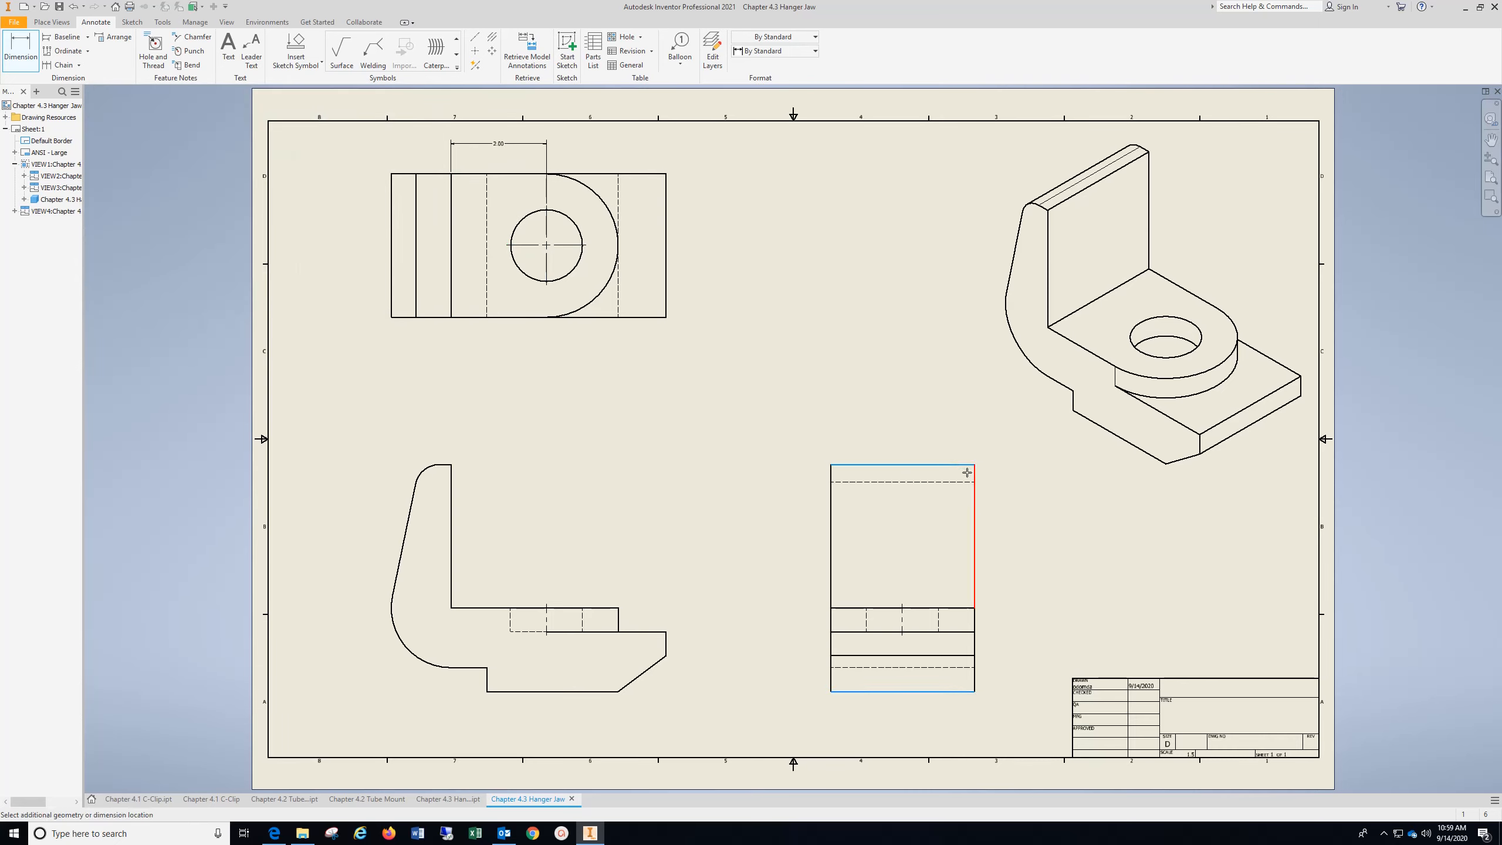
left_click(1038, 512)
left_click(351, 295)
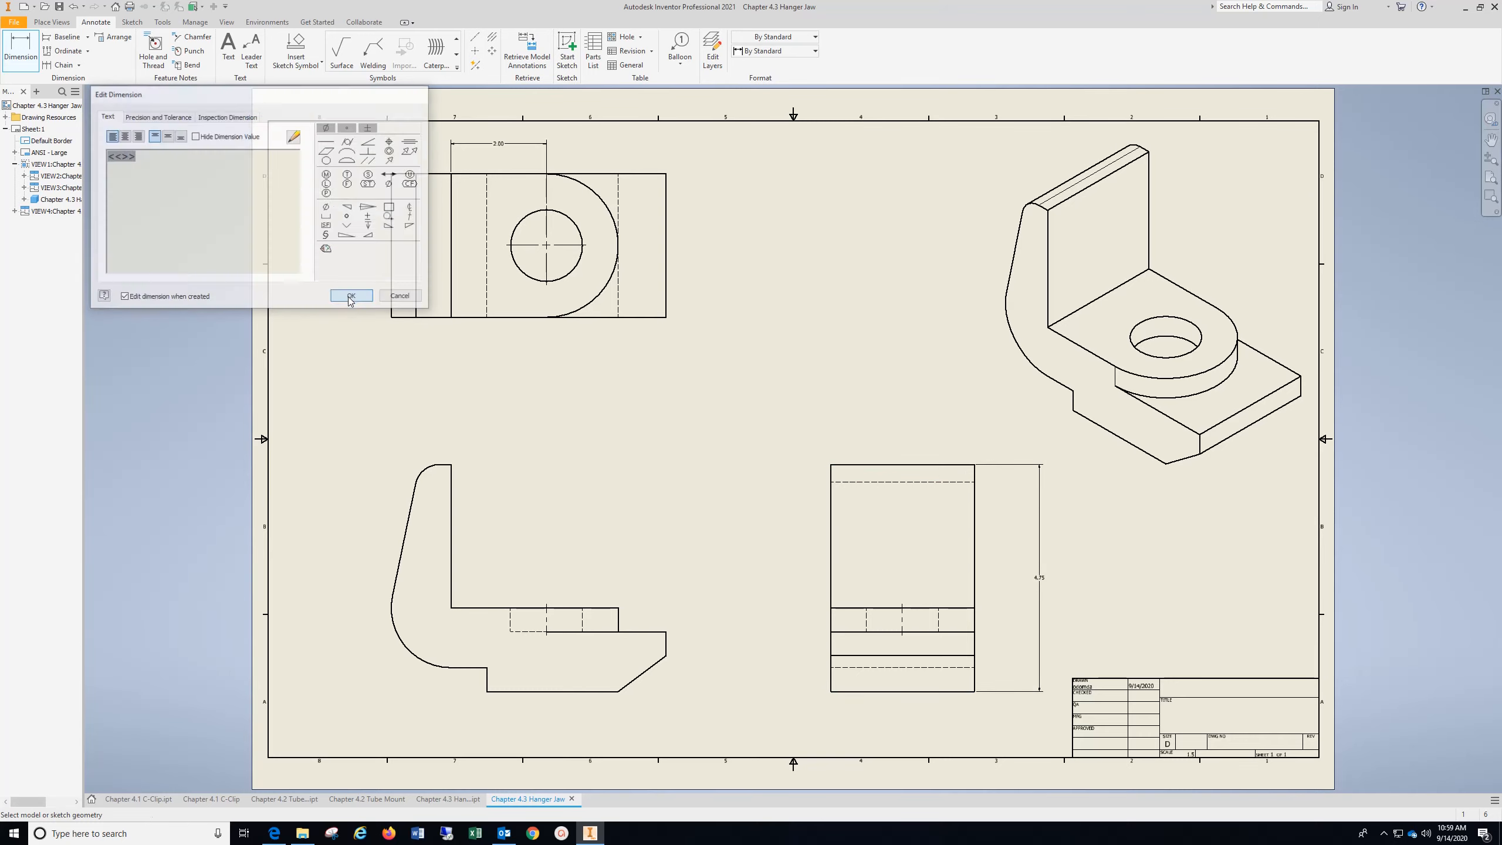
Dimension the radius of the rounded boss and the diameter of the hole in the top view
left_click(596, 195)
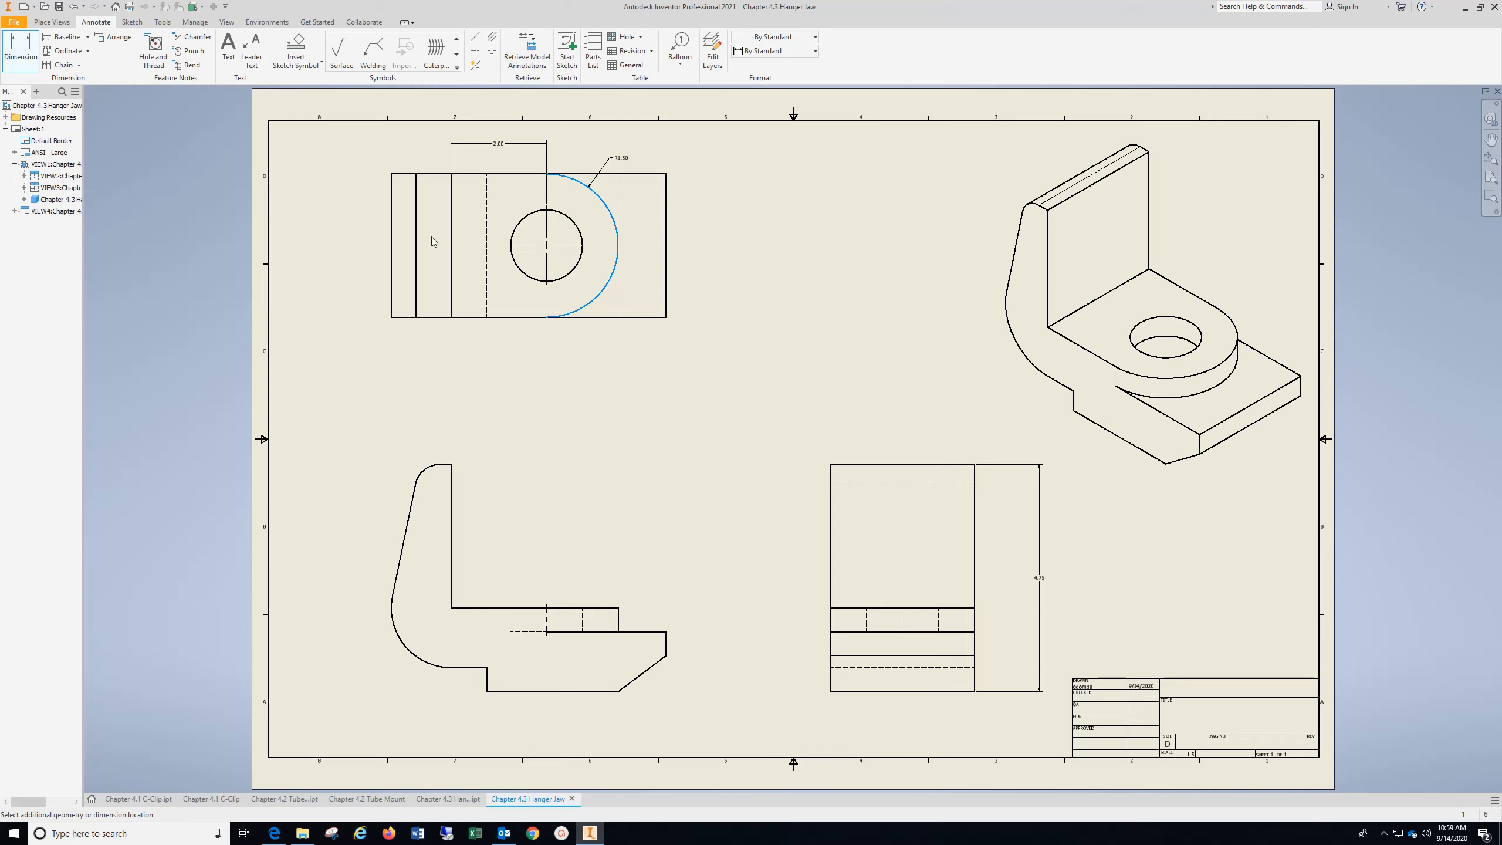
left_click(352, 296)
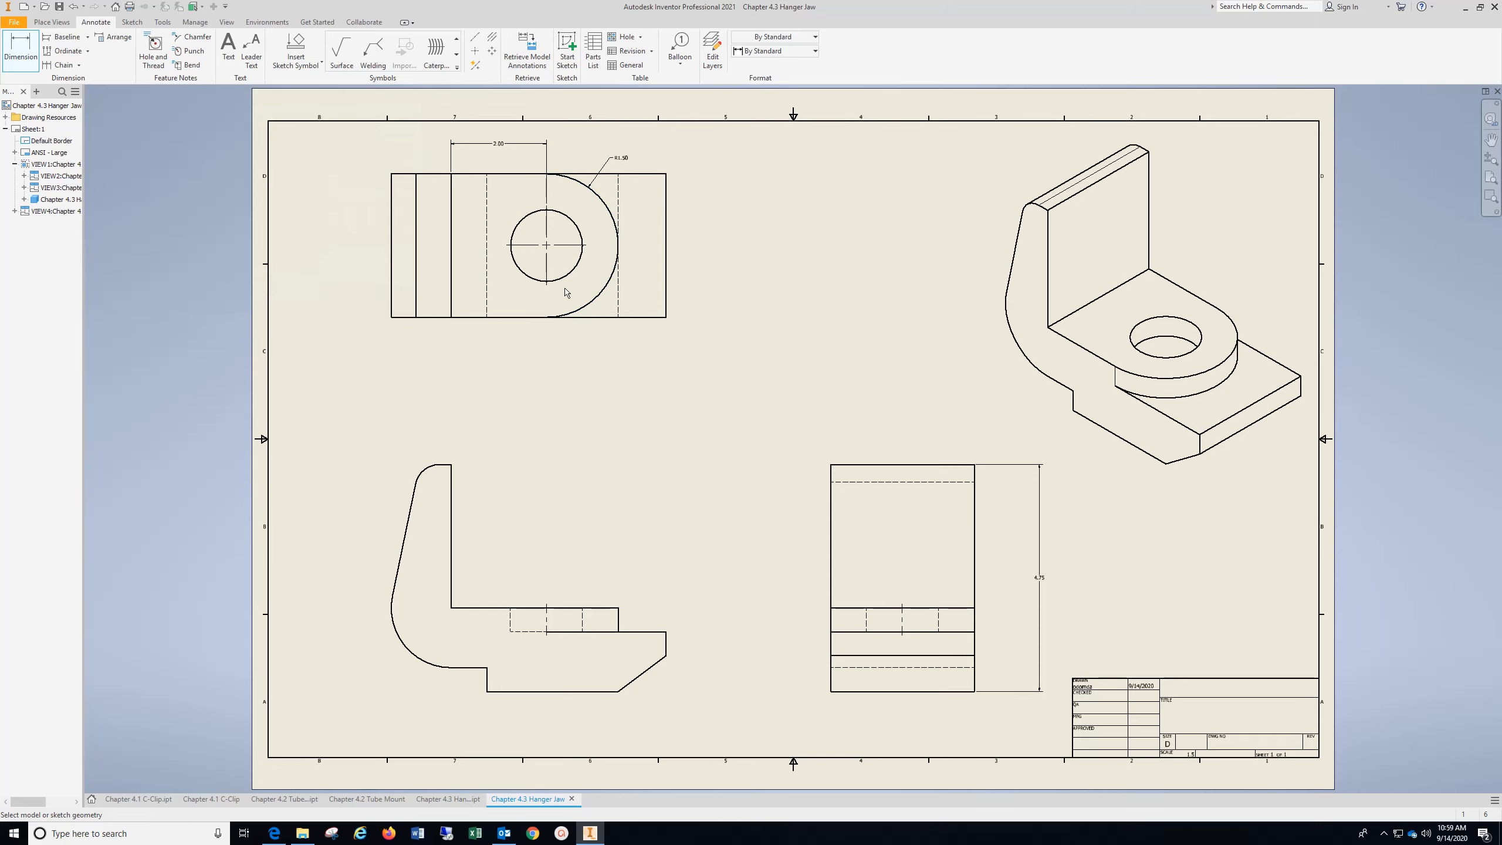
left_click(519, 284)
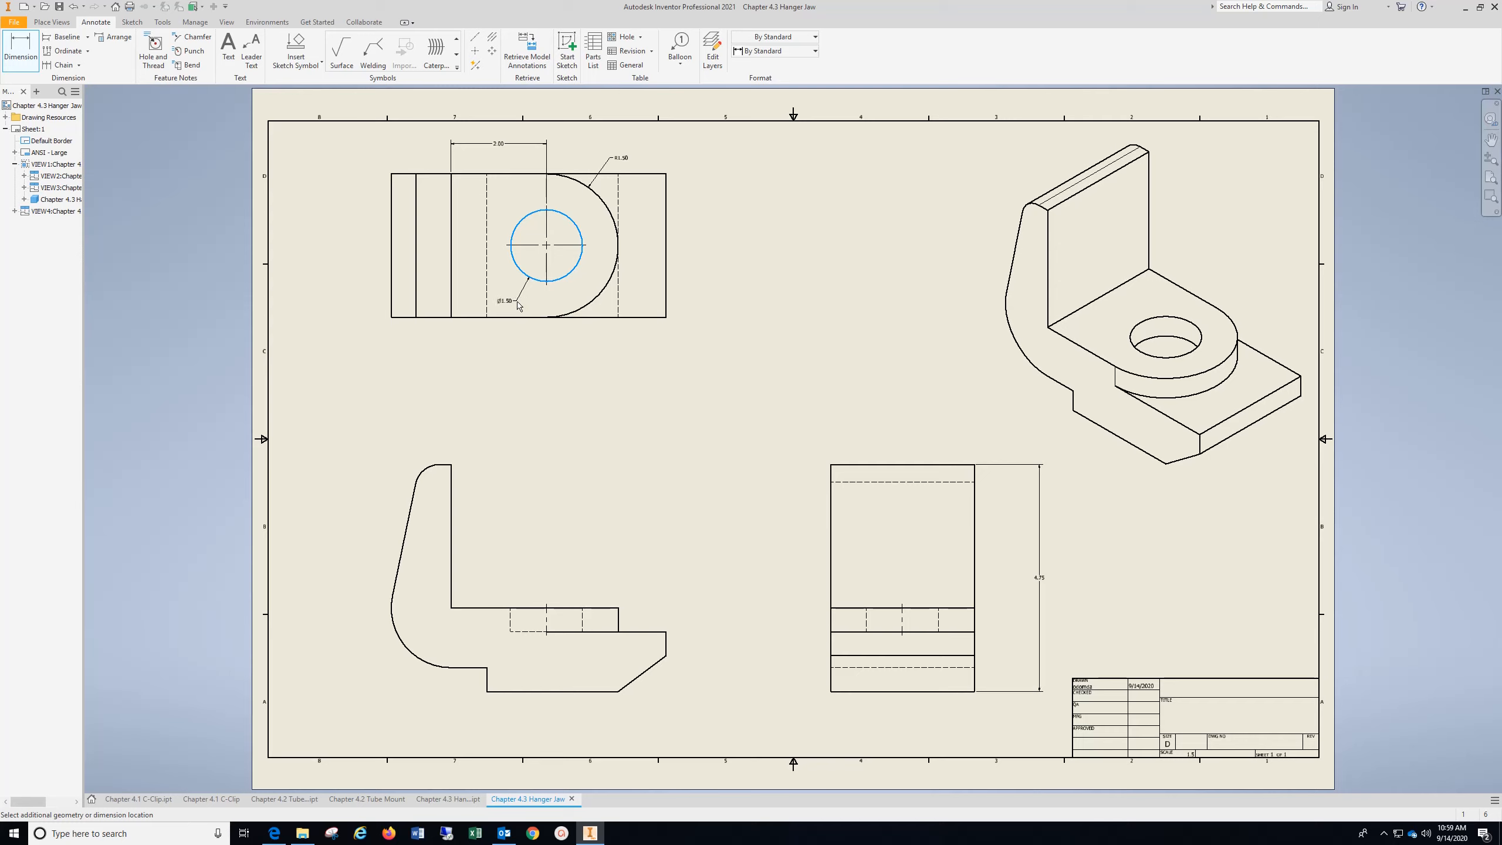
left_click(396, 298)
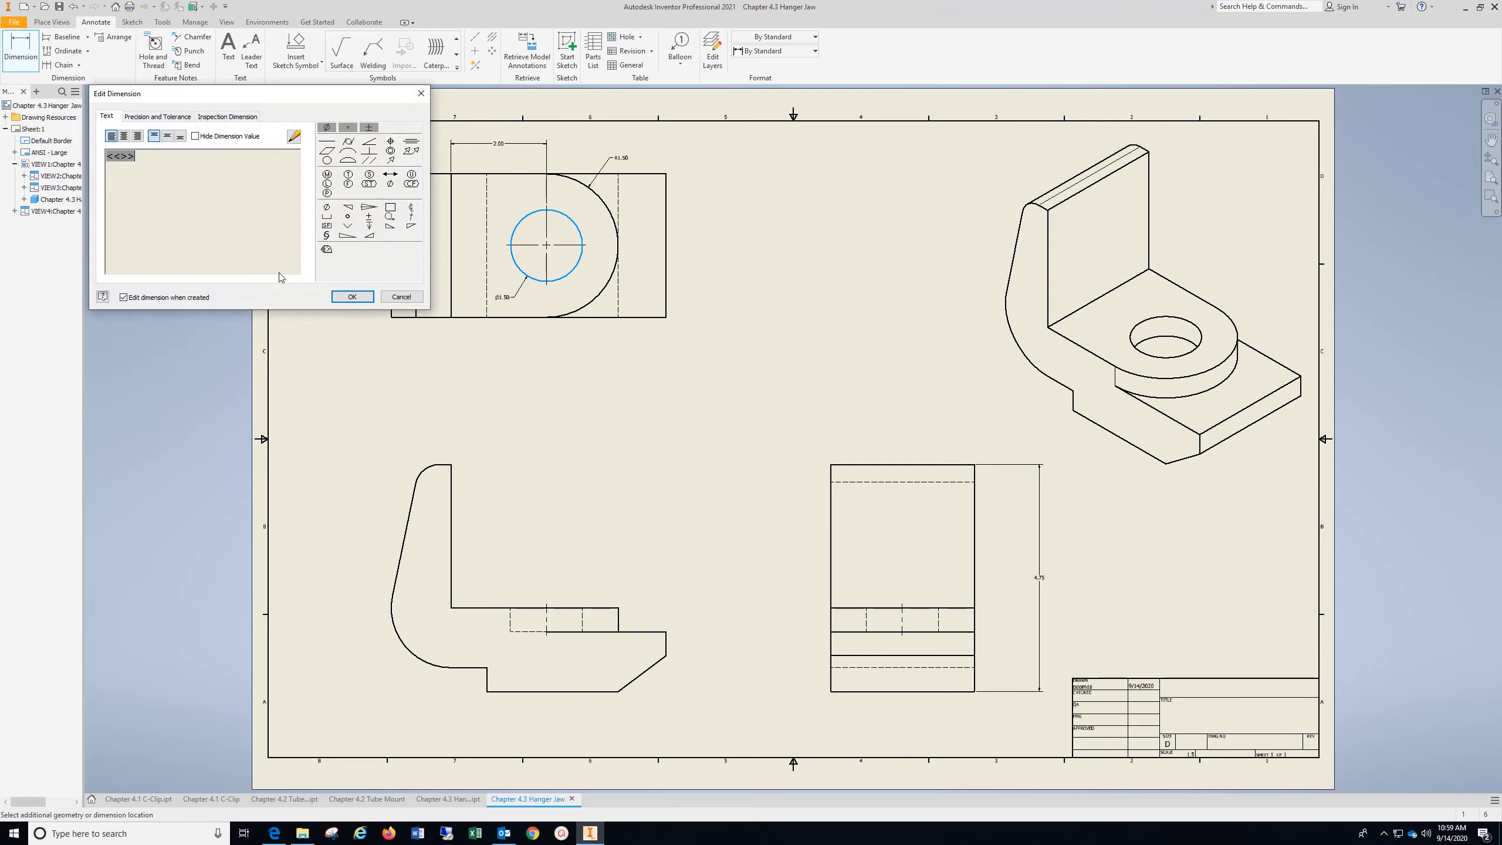
left_click(353, 299)
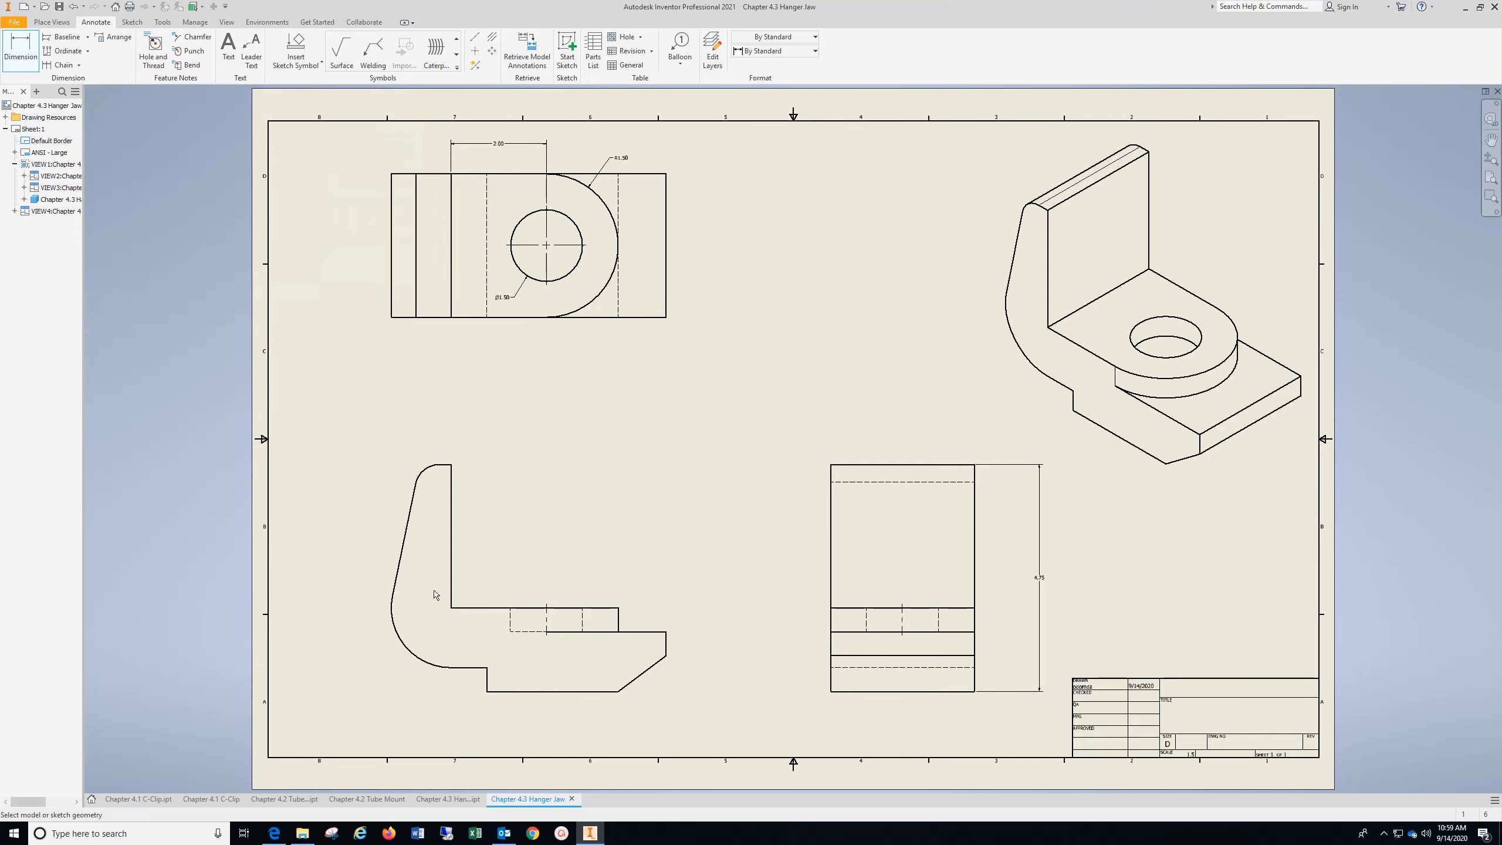
Dimension the radii of the large lower arc and the small upper arc on the upright in the front view
left_click(410, 653)
left_click(445, 636)
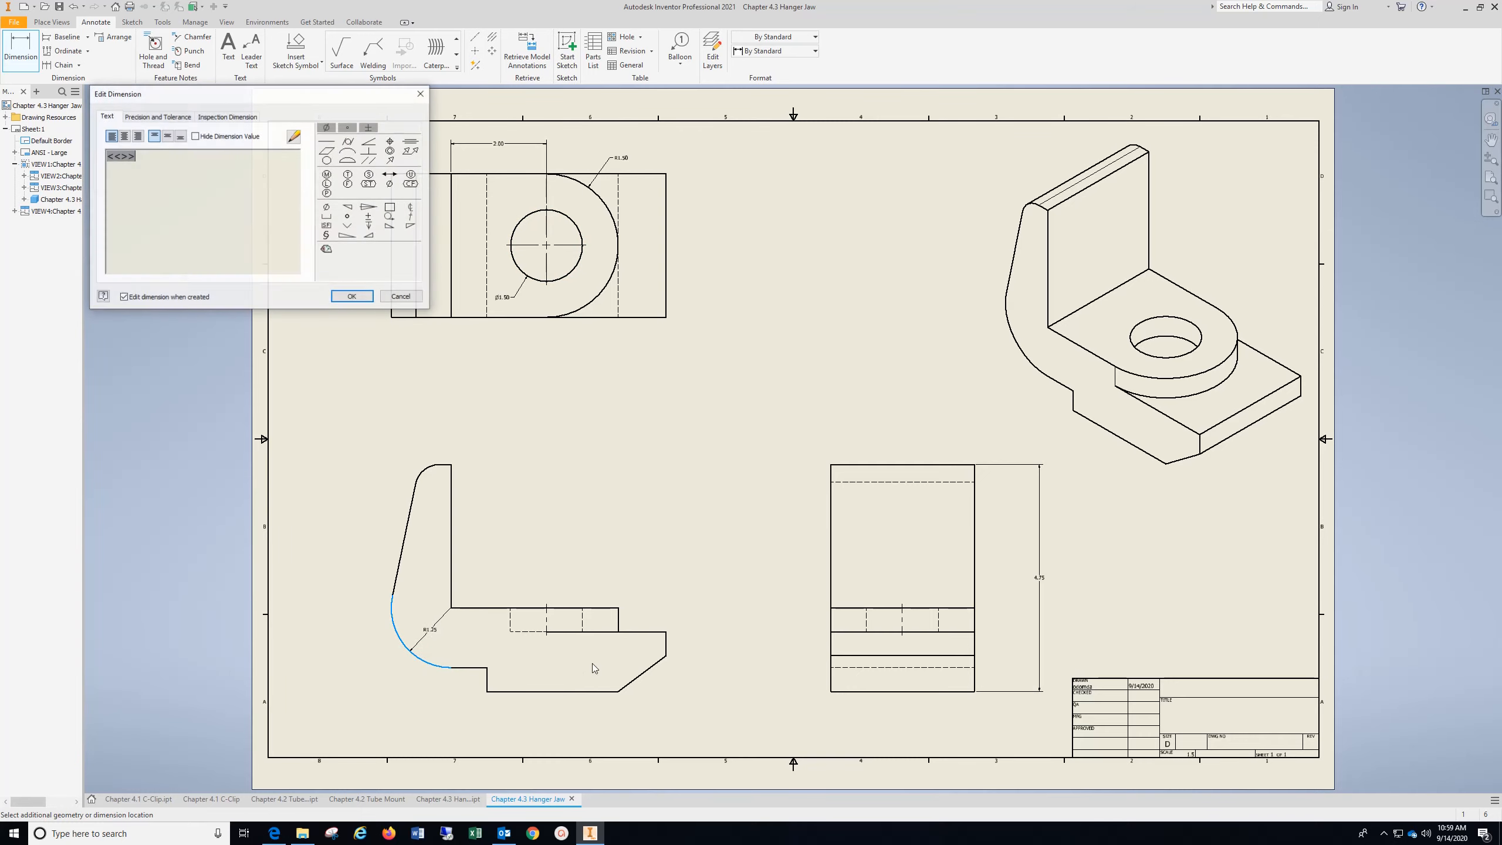
left_click(353, 298)
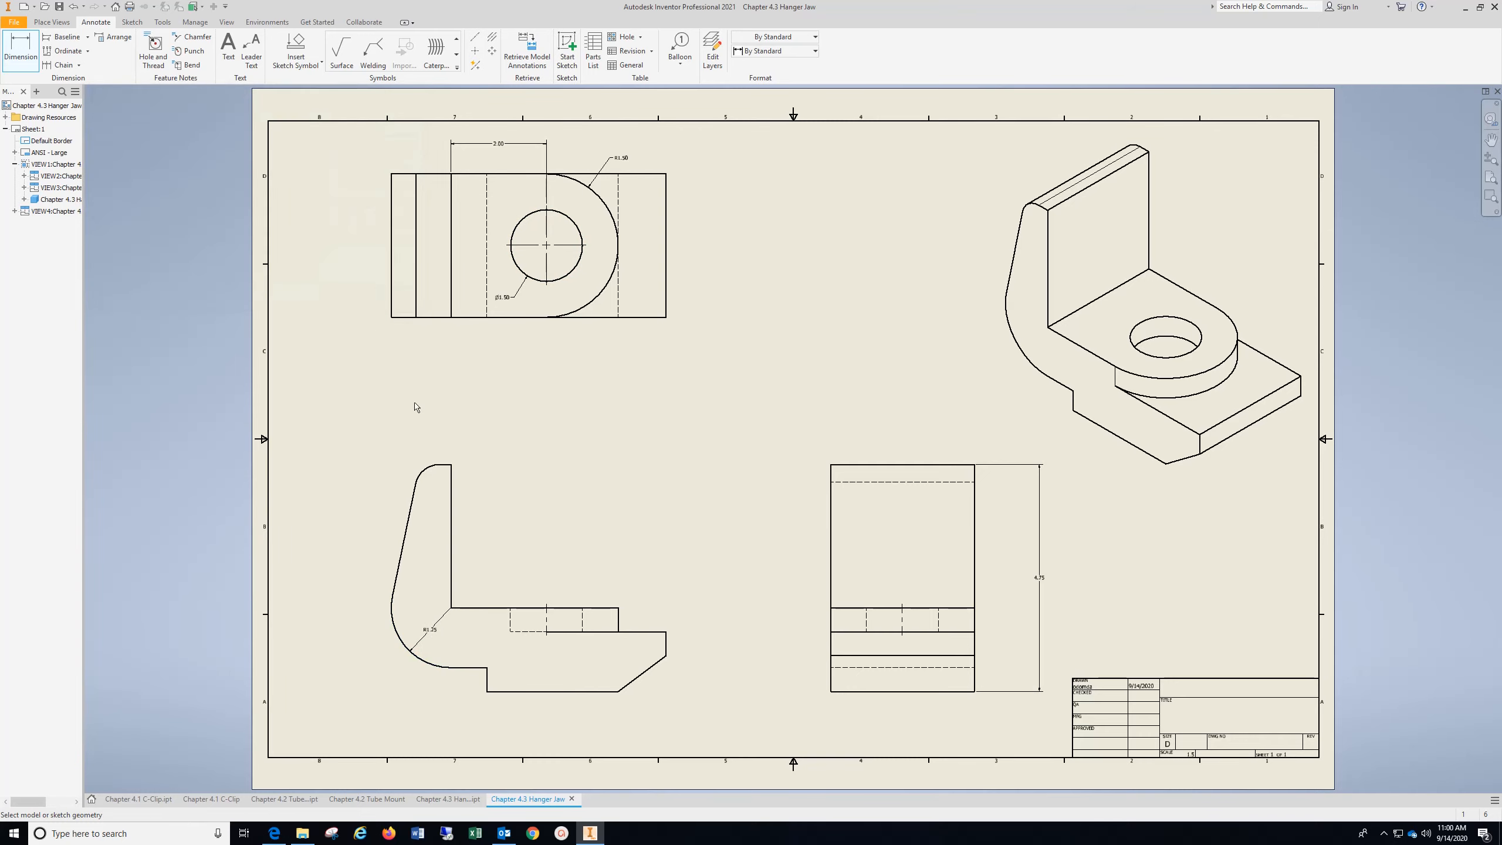
left_click(432, 470)
left_click(410, 446)
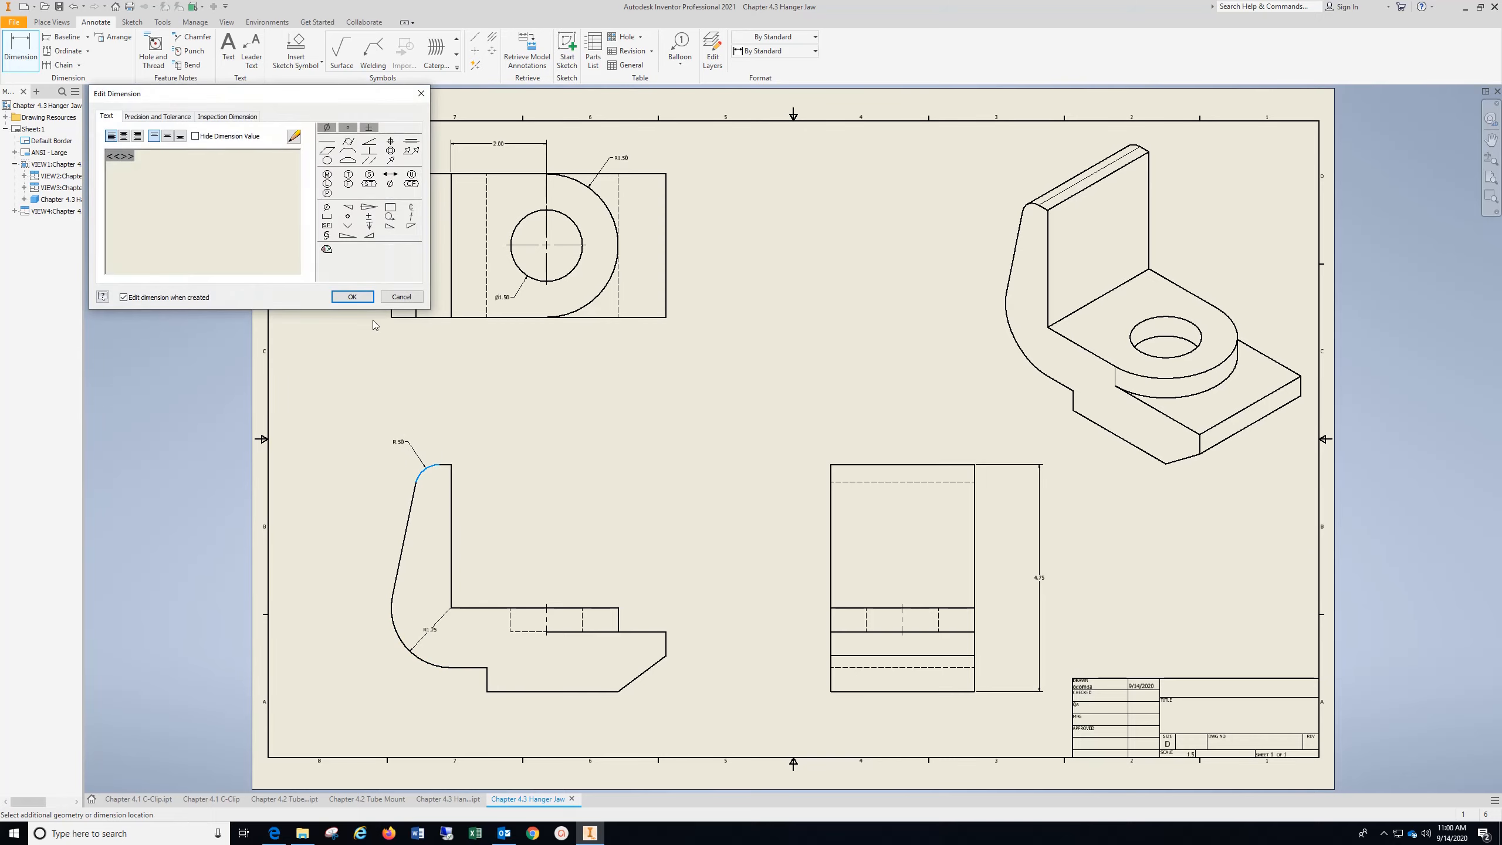
left_click(353, 296)
Dimension the width of the short flat edge atop the upright in the front view, from the arc's end to the vertical edge
scroll(445, 470, "up", 5)
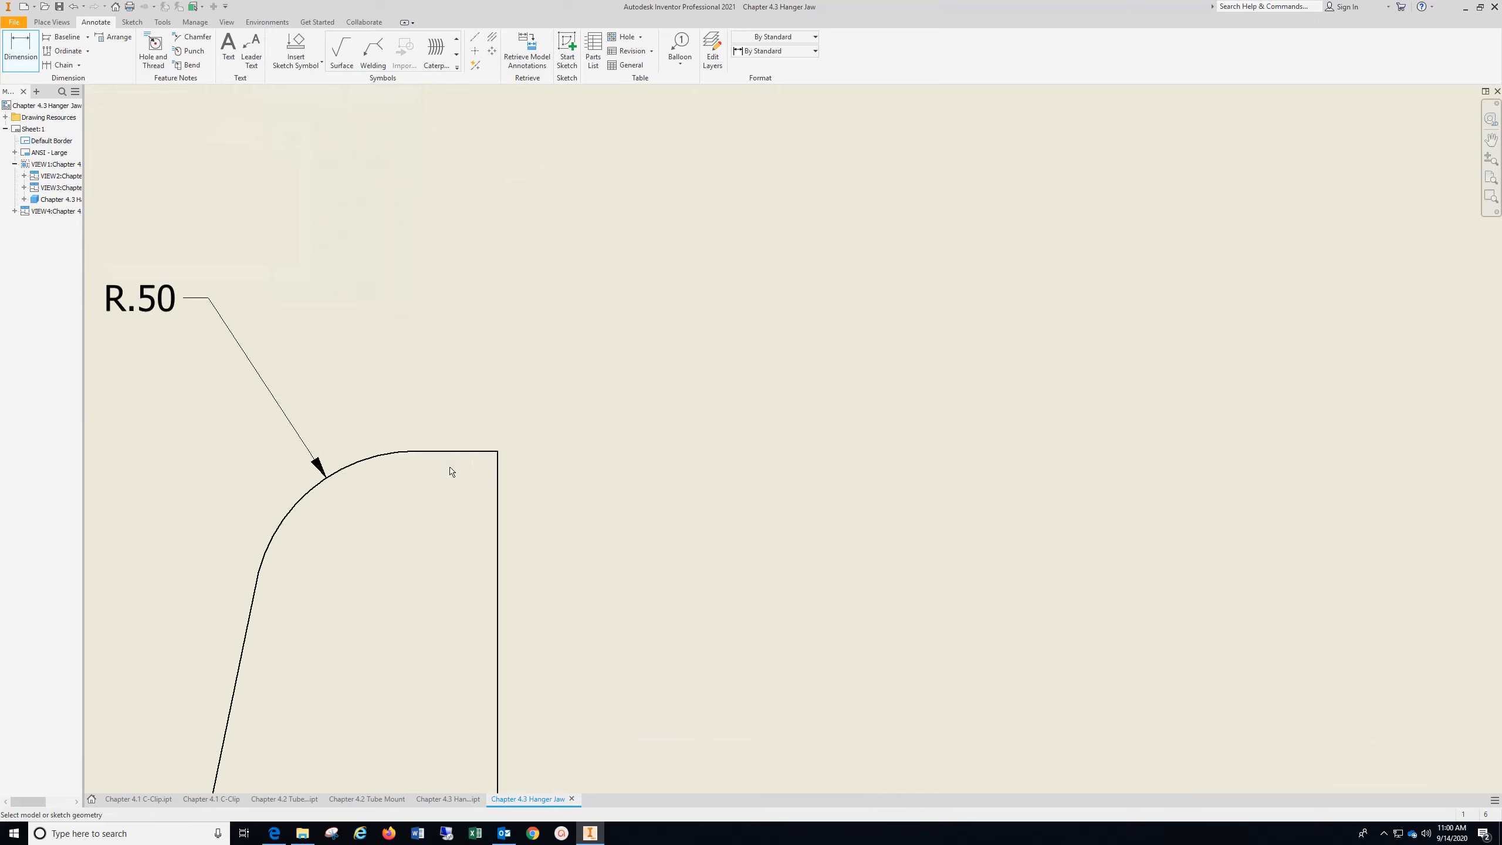
left_click(498, 467)
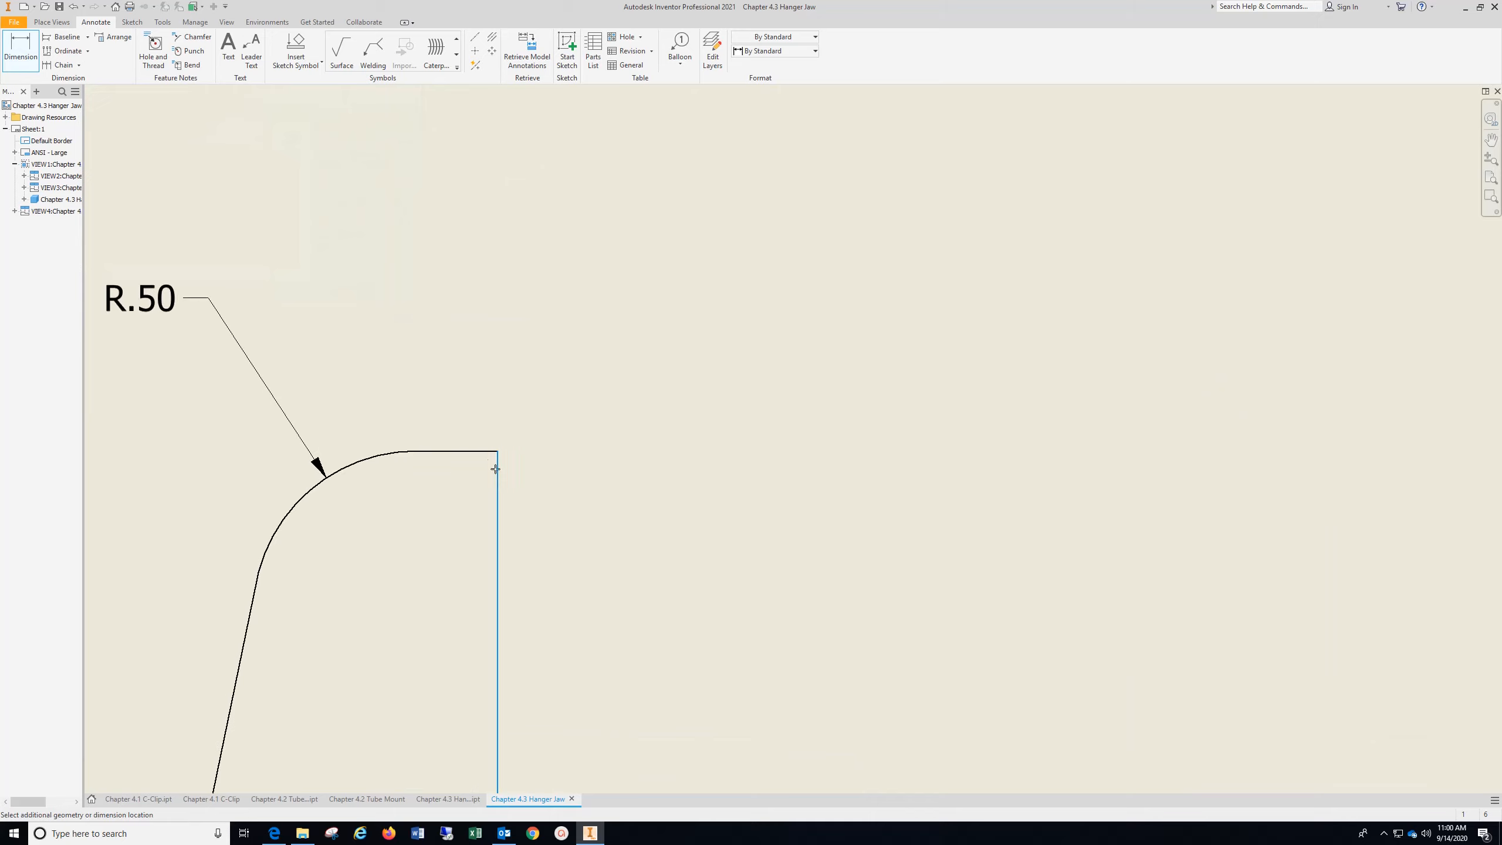
left_click(417, 451)
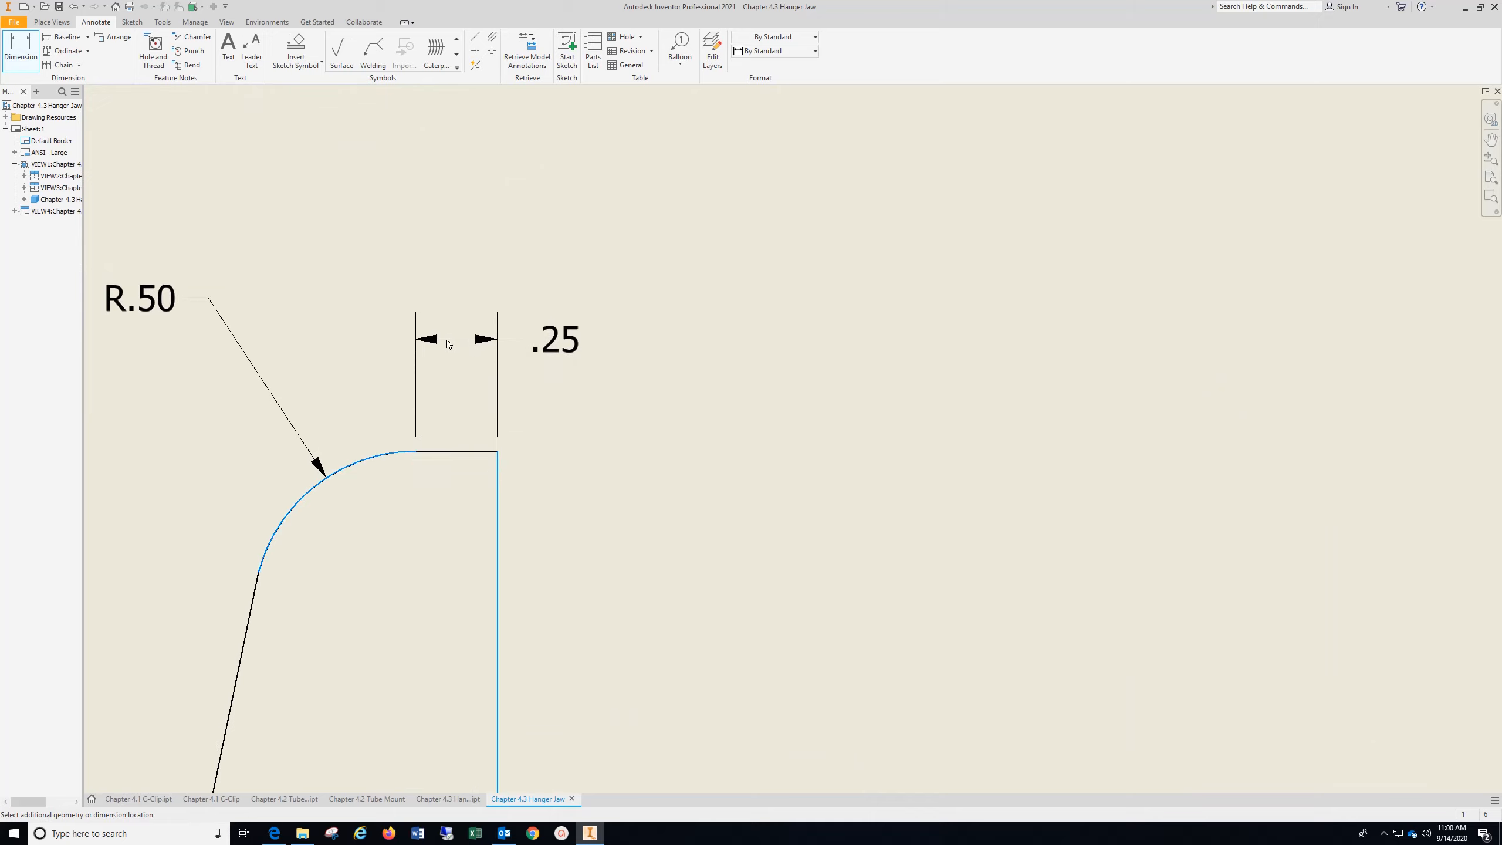
left_click(441, 343)
left_click(352, 296)
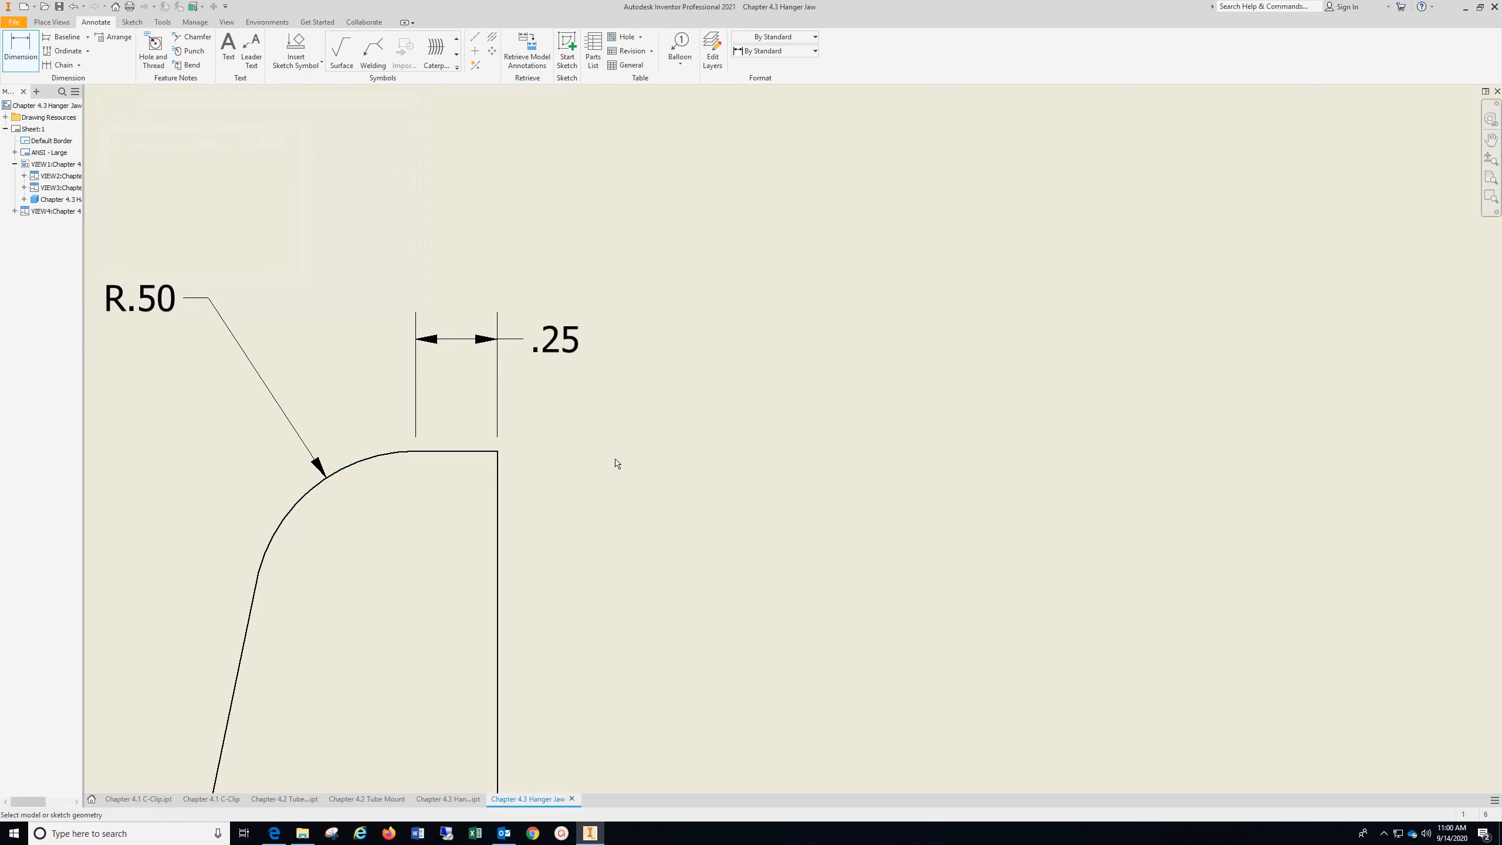
Dimension the height from the bottom edge to the top of the boss in the front view, placing it beyond the sloped end
scroll(615, 461, "down", 5)
scroll(616, 454, "down", 4)
scroll(680, 473, "up", 5)
middle_click_drag(683, 472, 497, 343)
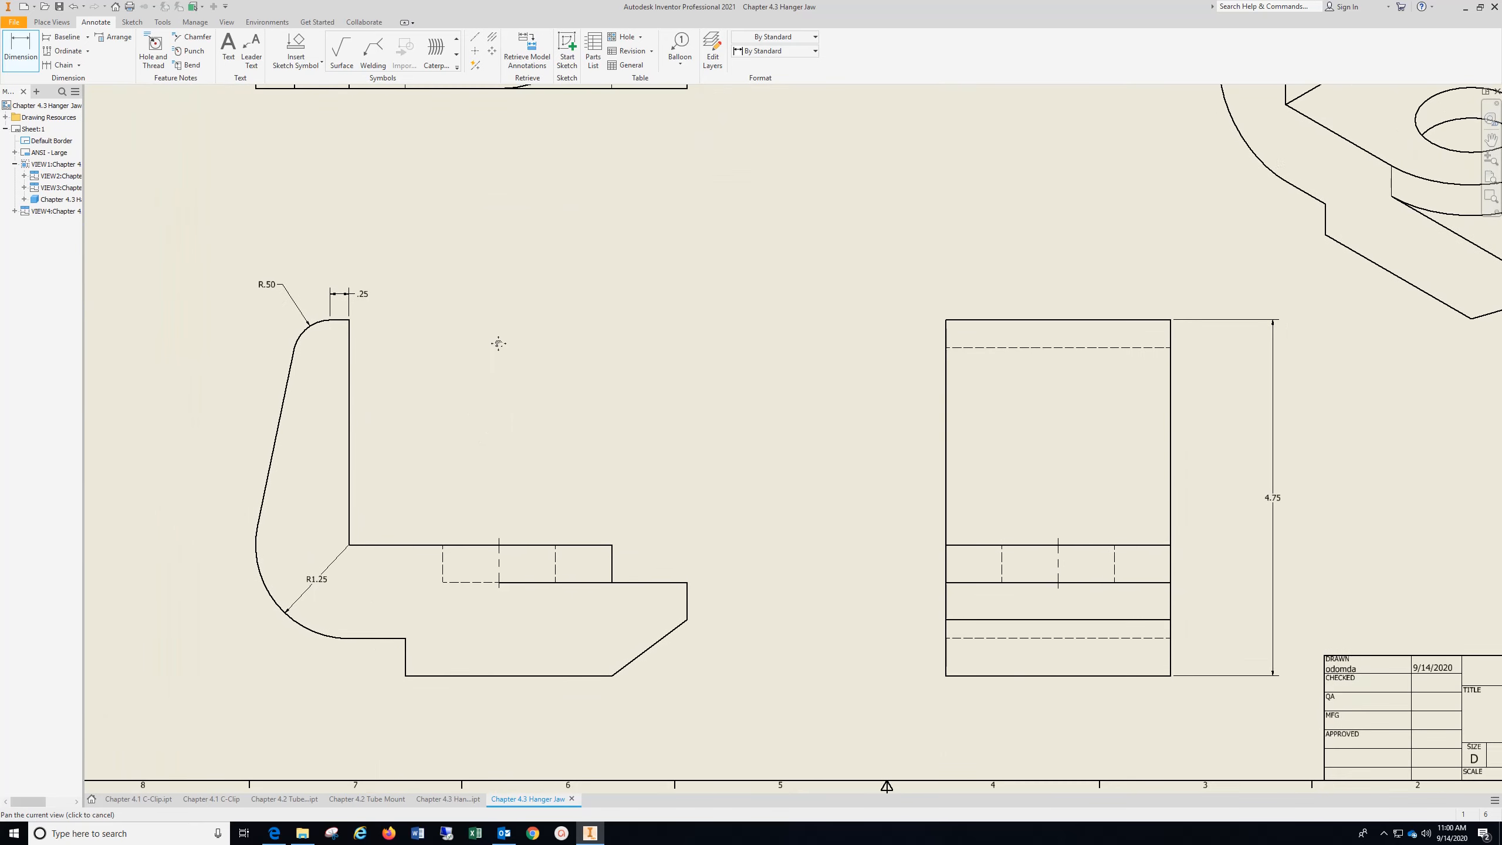
left_click(589, 681)
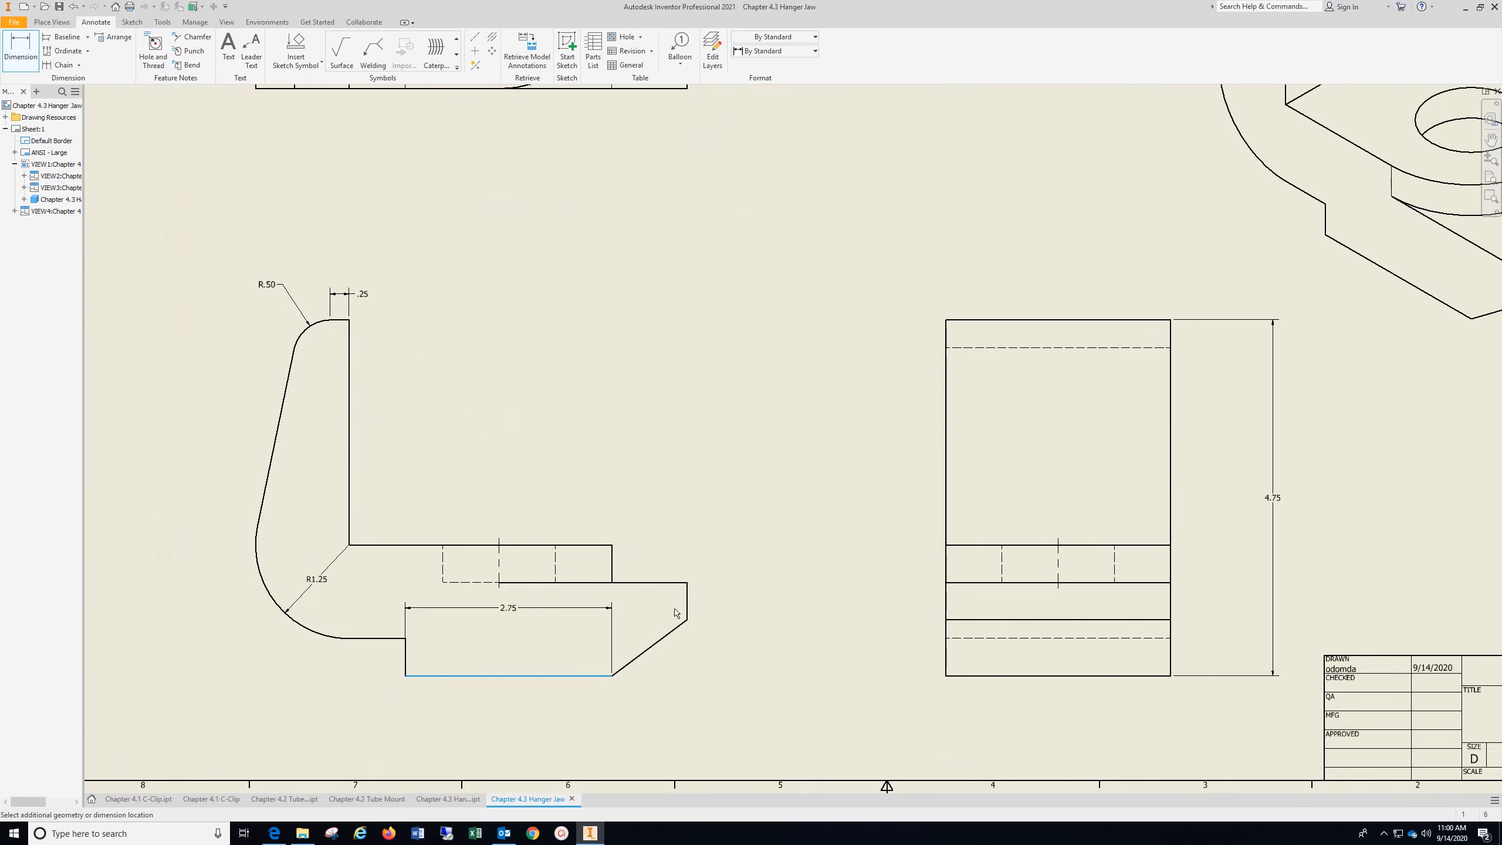
left_click(593, 545)
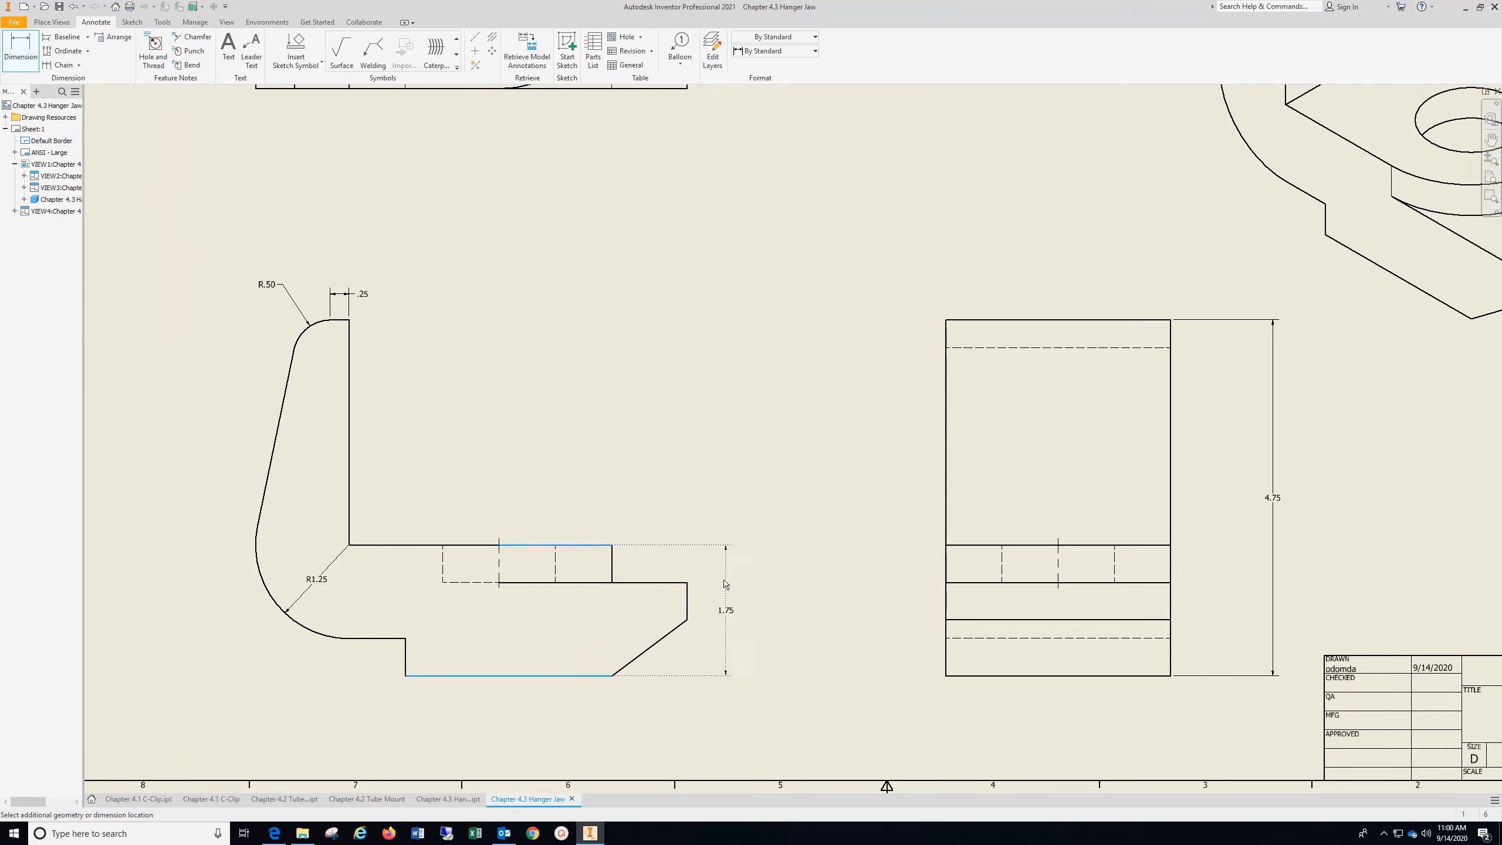
left_click(695, 579)
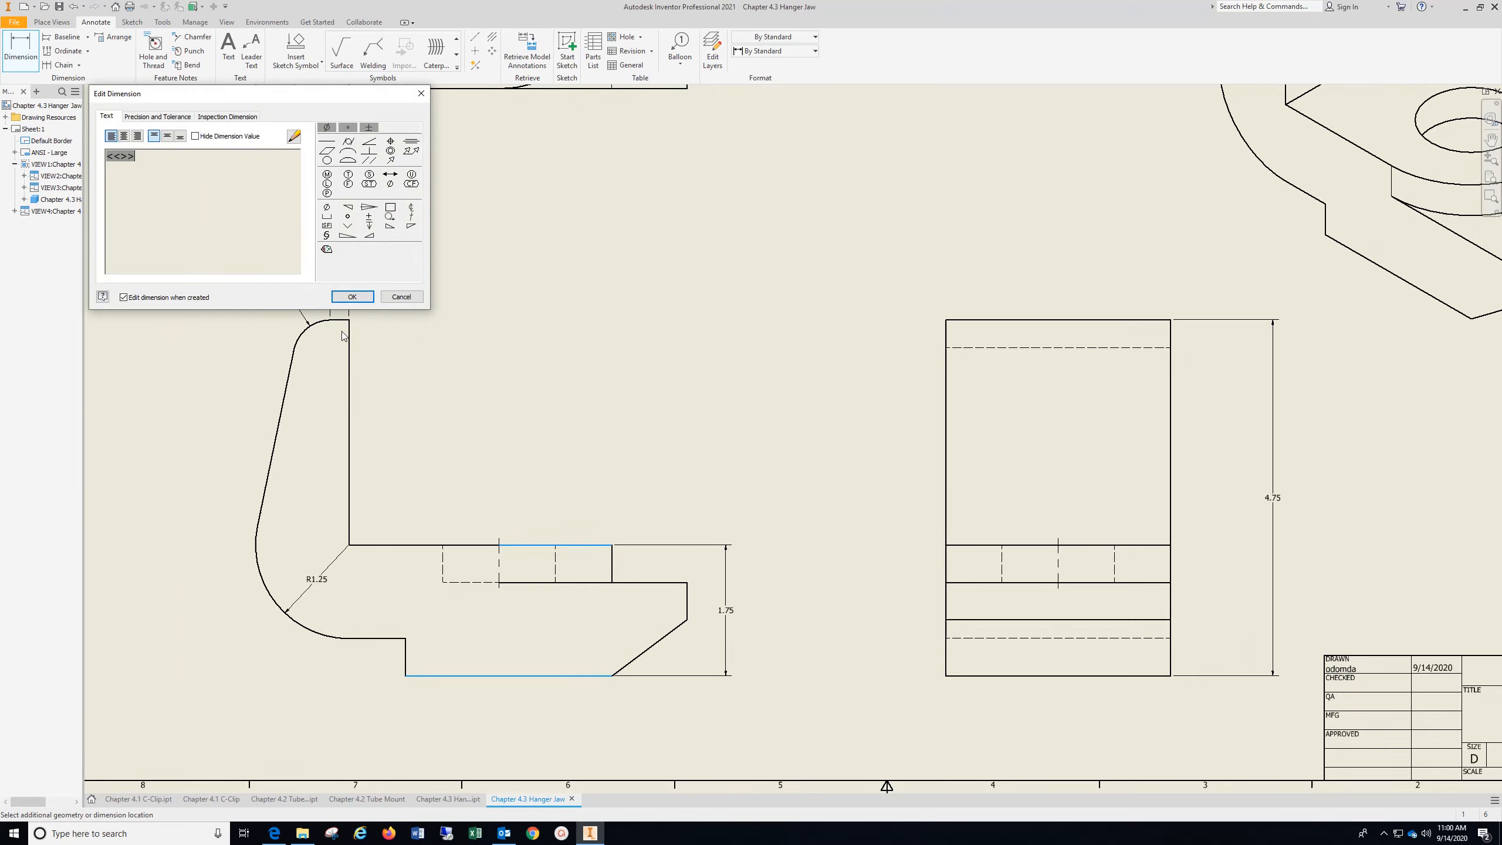
left_click(353, 296)
Dimension the height from the bottom edge to the lower ledge in the front view, placing it inside the boss height dimension
left_click(570, 677)
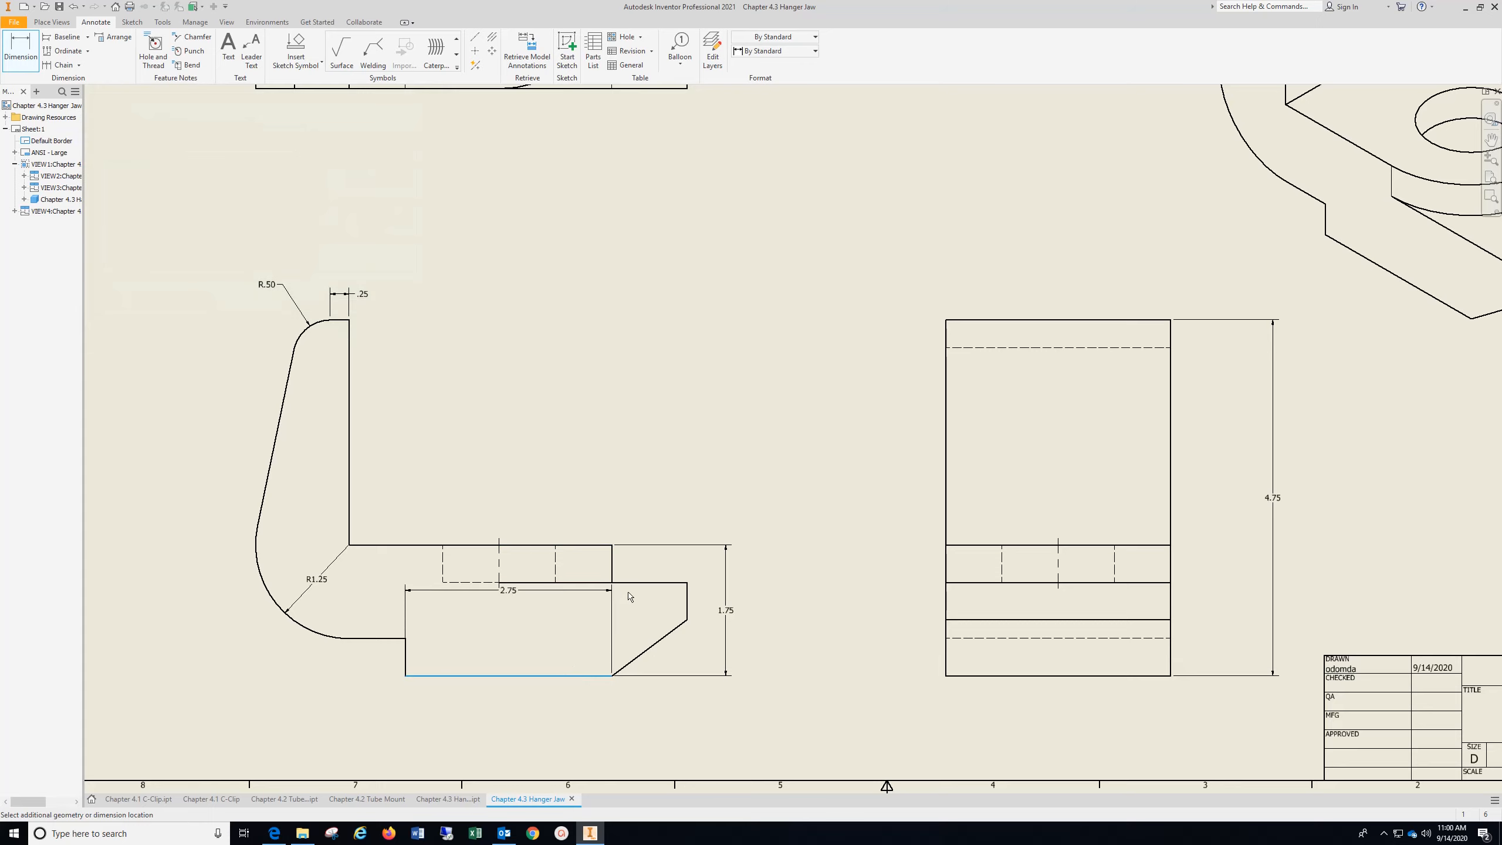
left_click(647, 582)
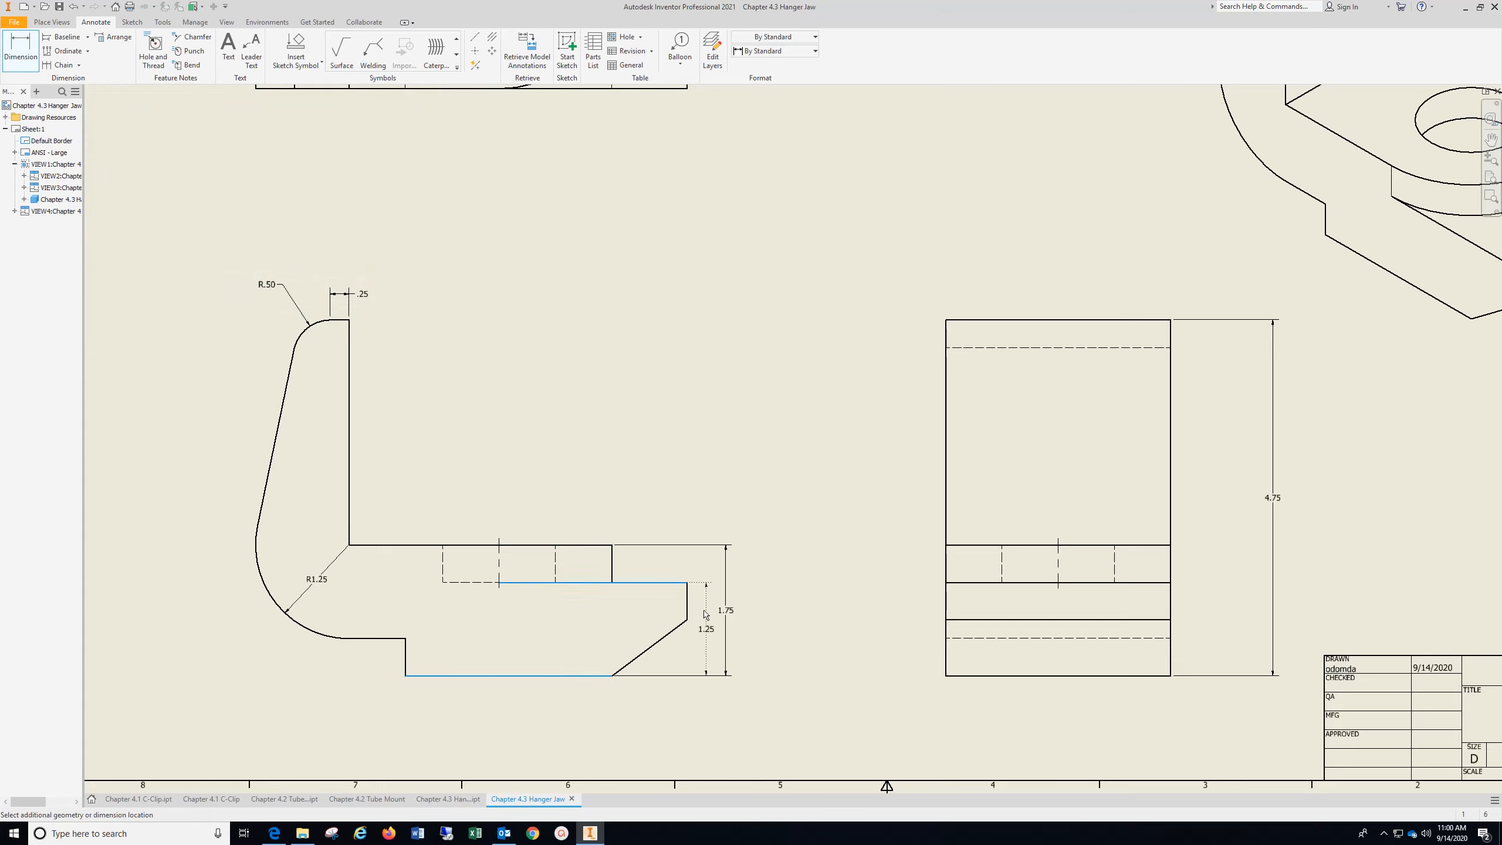
left_click(705, 616)
left_click(353, 298)
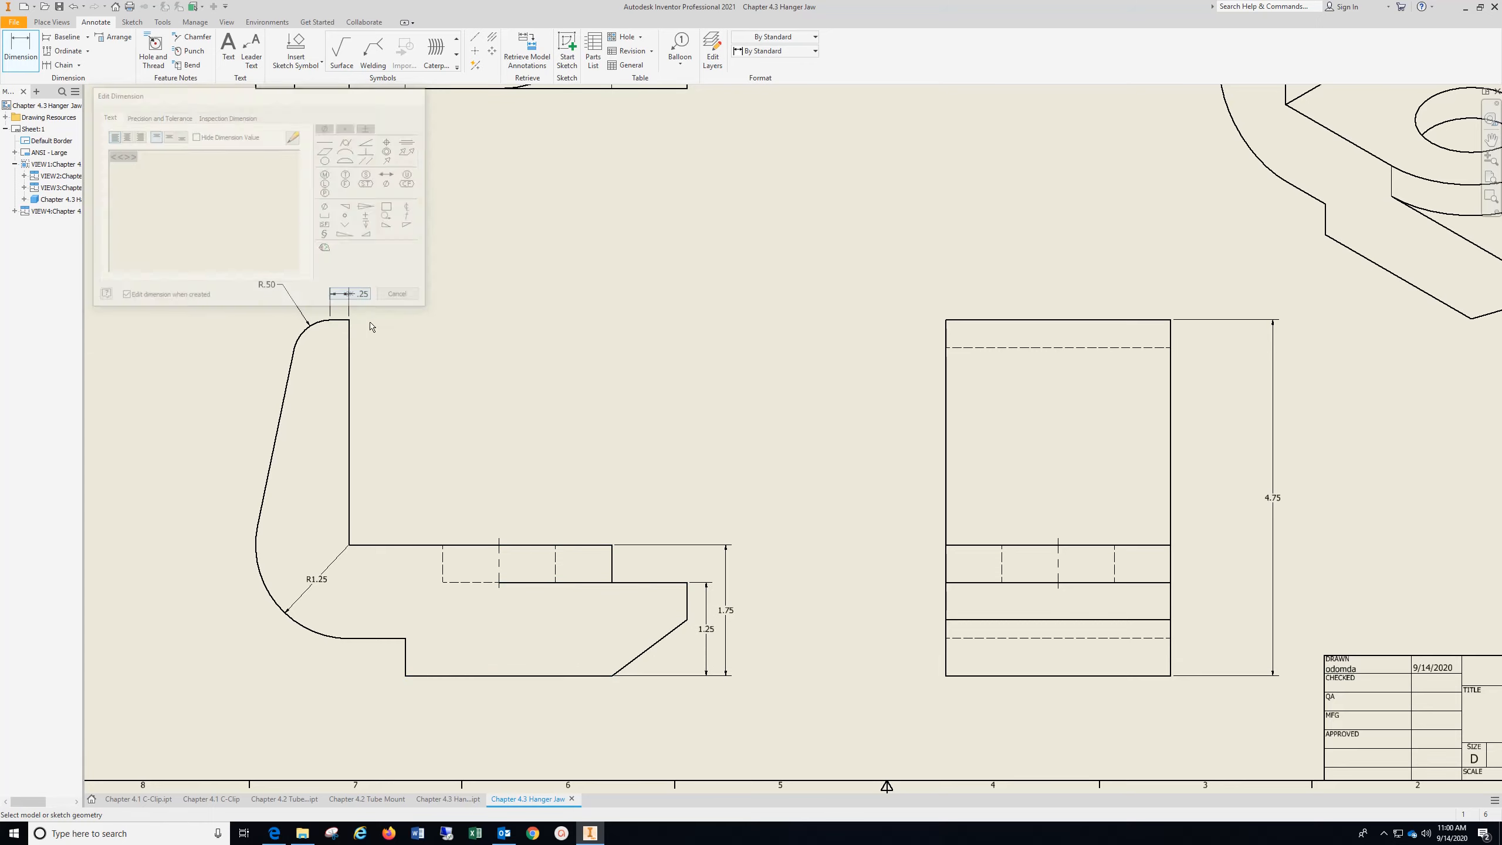
Dimension the height of the bottom step in the front view, placing it outside the part on the large arc's side
left_click(434, 681)
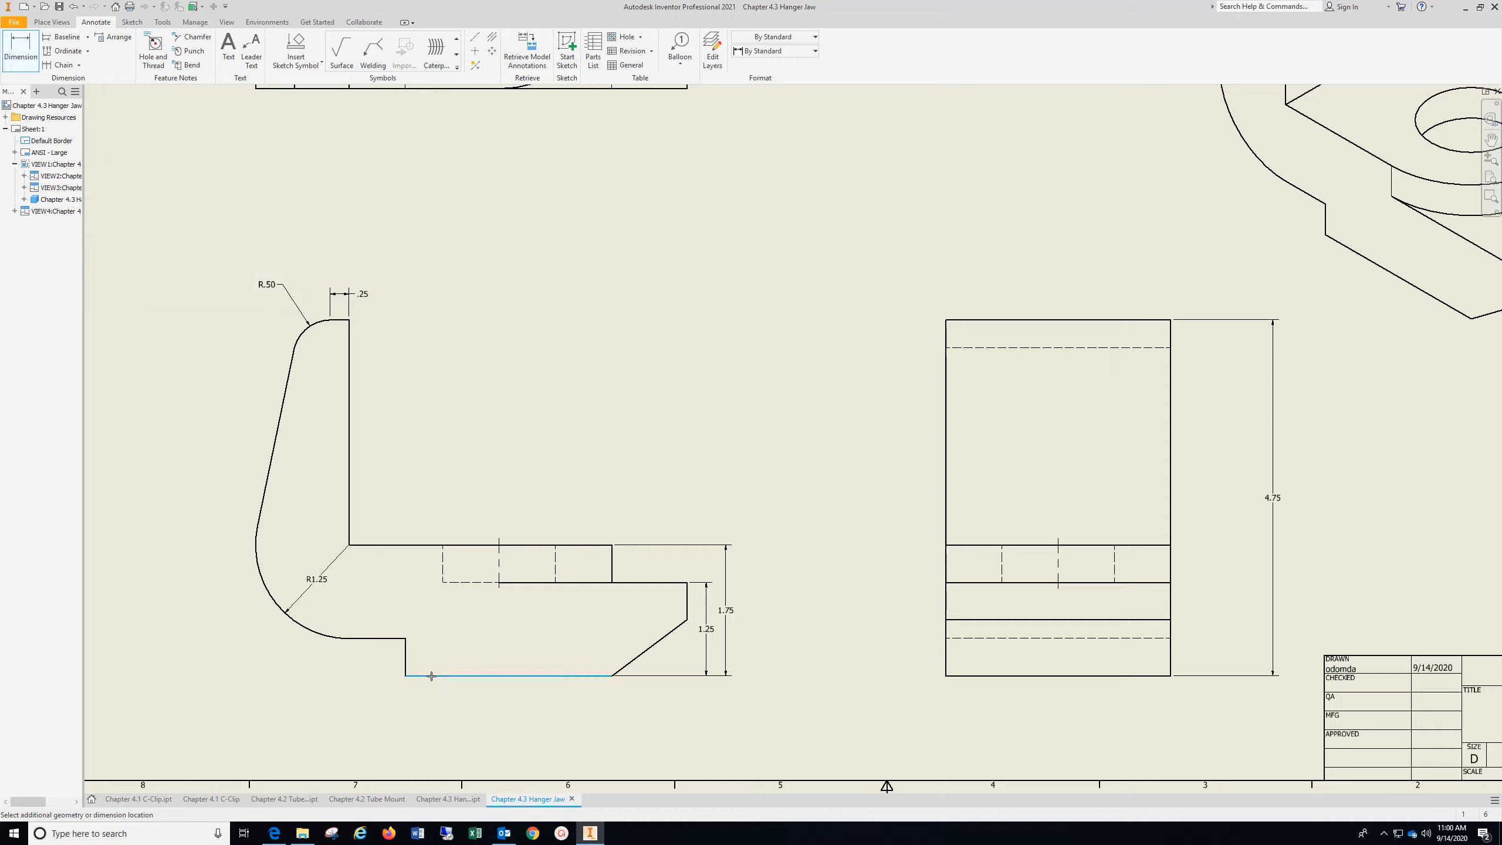
left_click(385, 638)
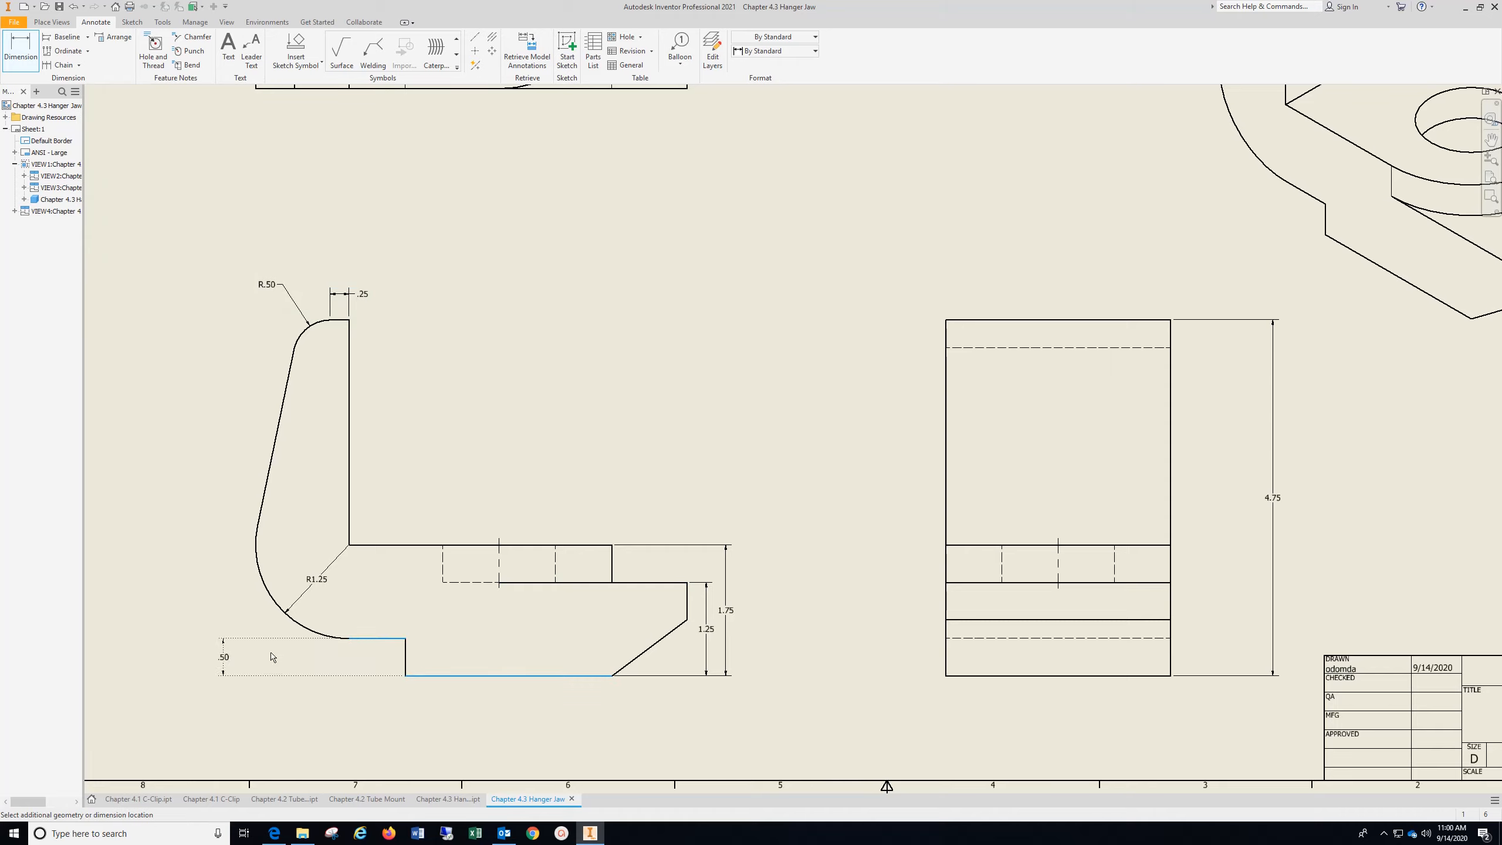
left_click(271, 655)
left_click(351, 296)
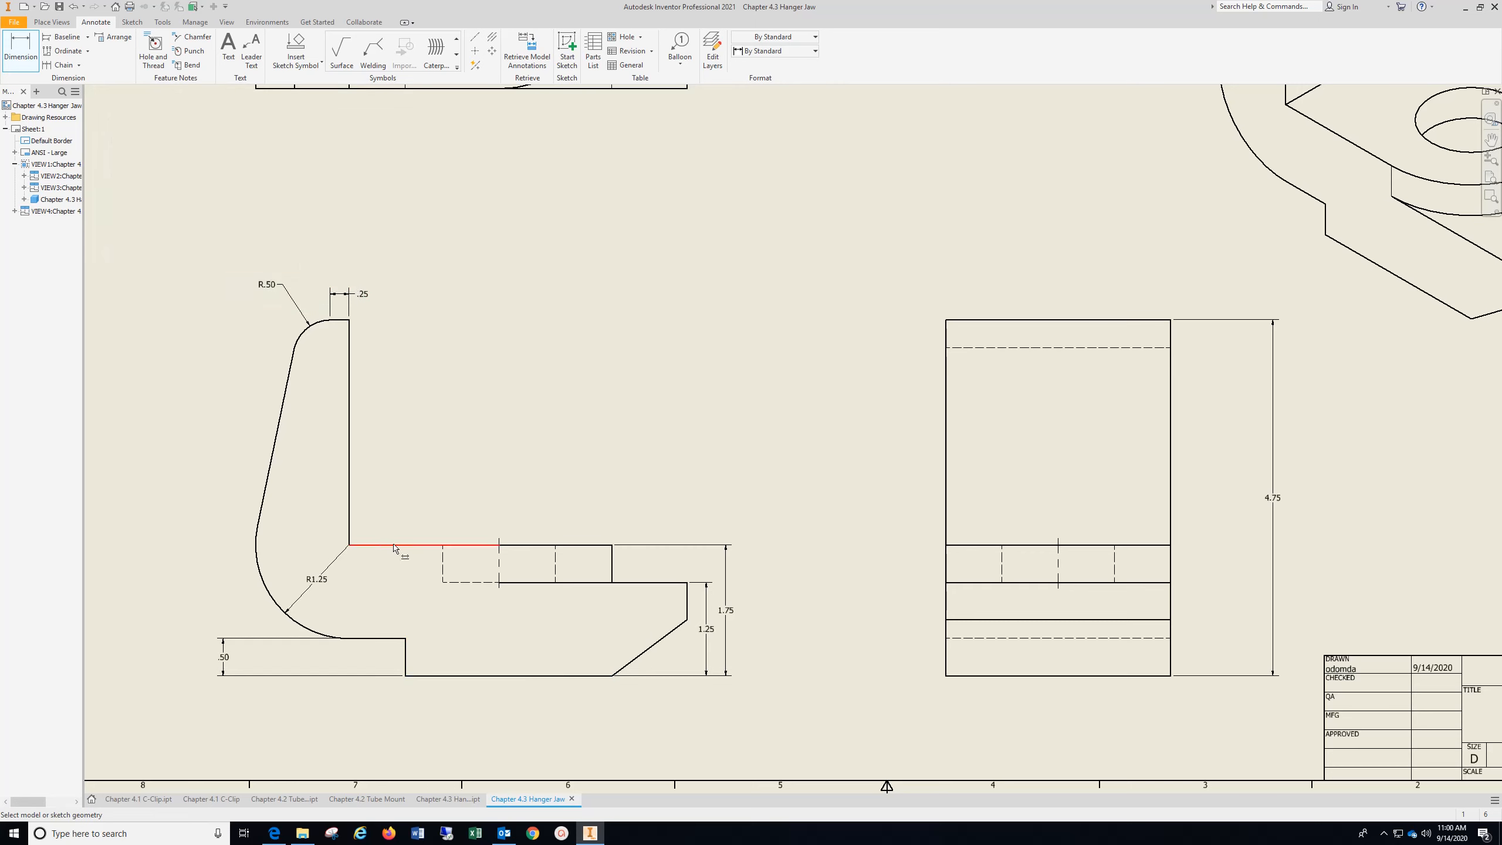
Dimension the upright's height above the base's upper face in the front view, in line with the boss height dimension
left_click(395, 545)
left_click(348, 320)
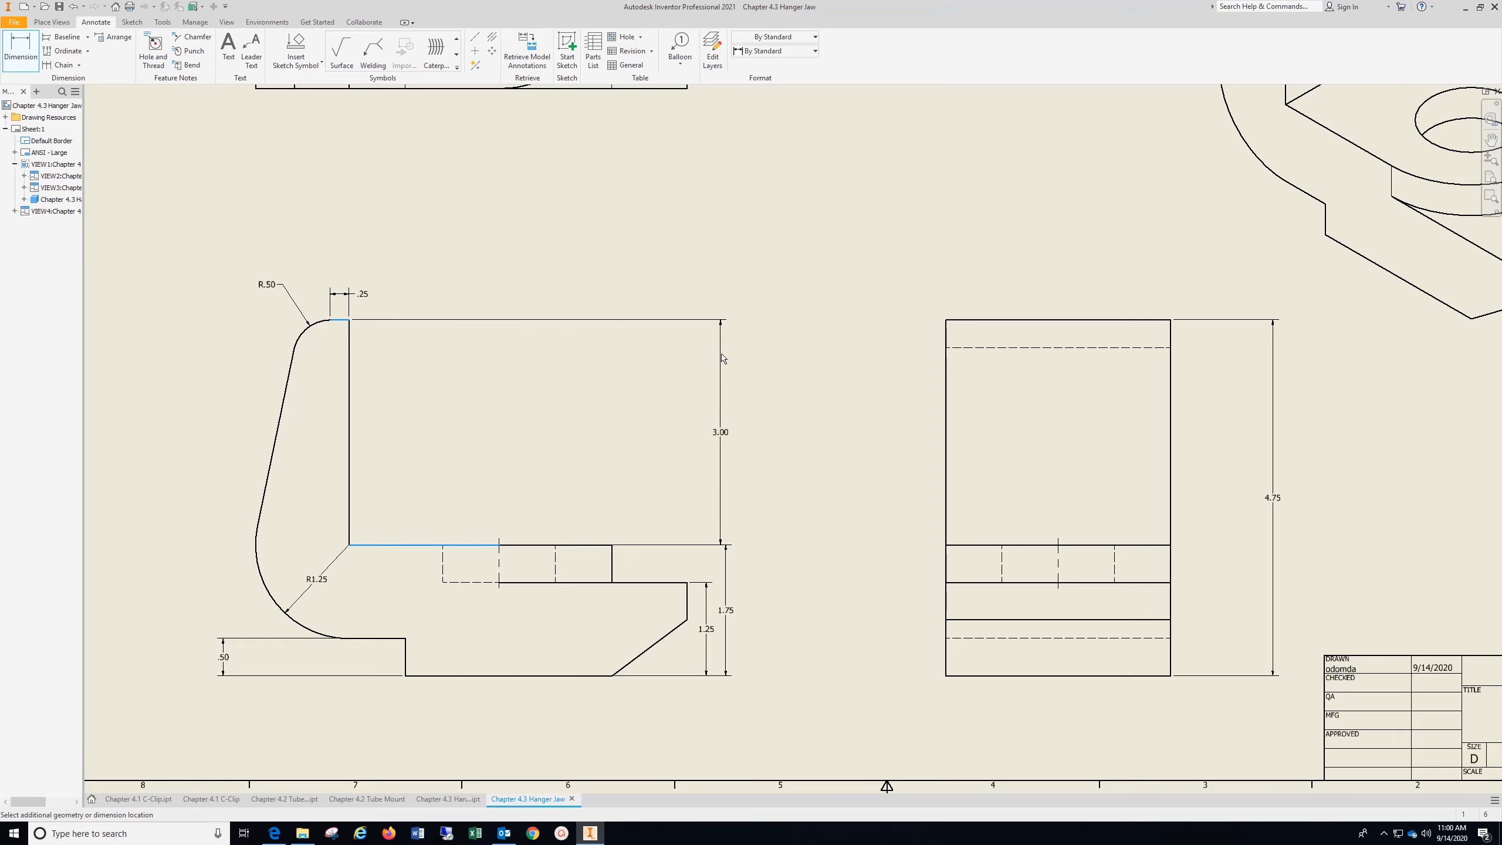
left_click(728, 358)
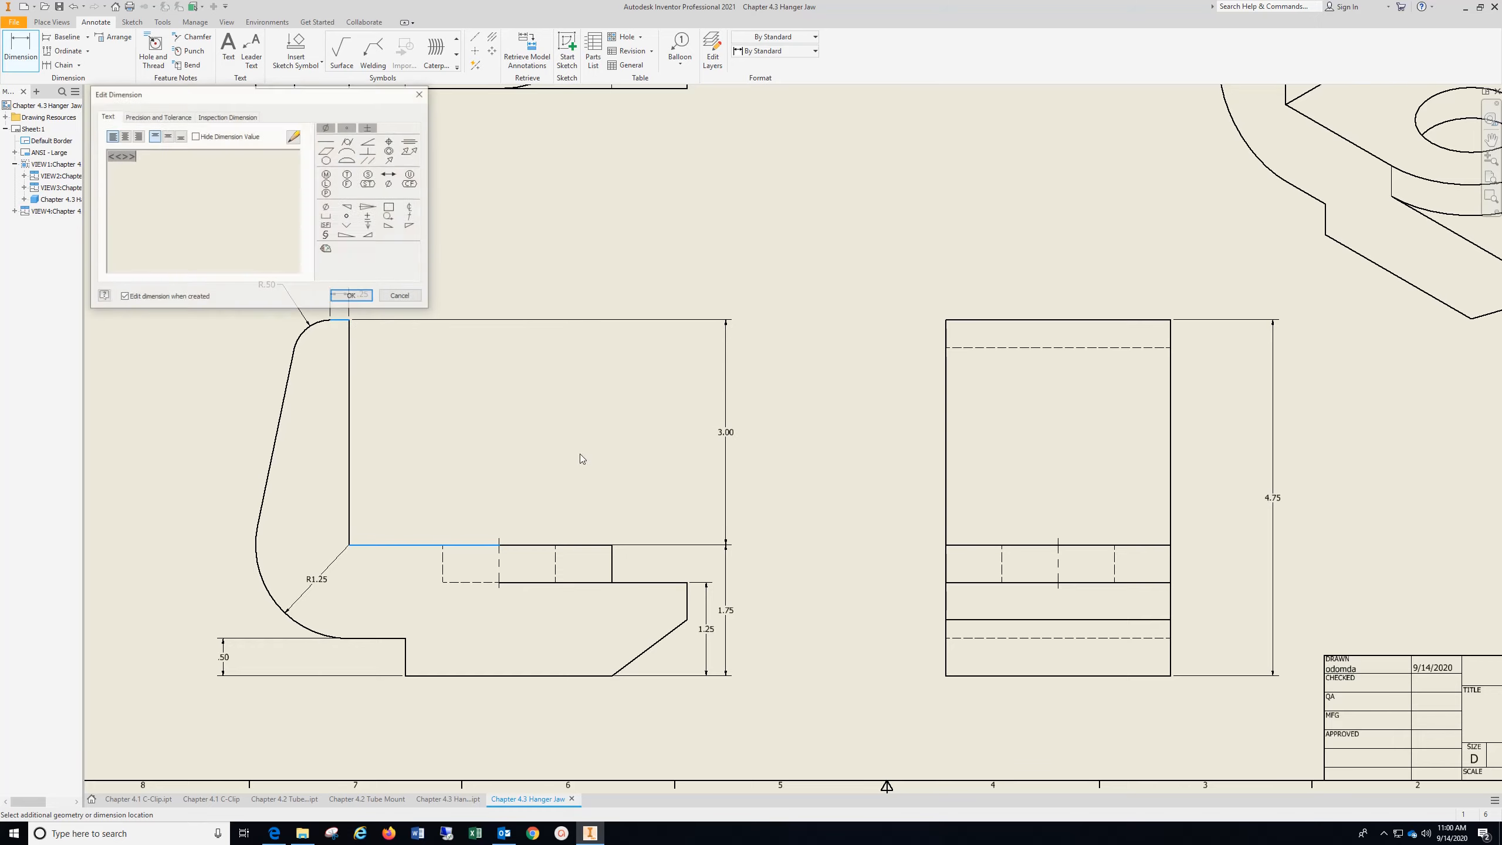
left_click(355, 296)
Dimension the angle between the bottom edge and the sloped end edge in the front view
scroll(905, 514, "down", 5)
scroll(904, 515, "up", 3)
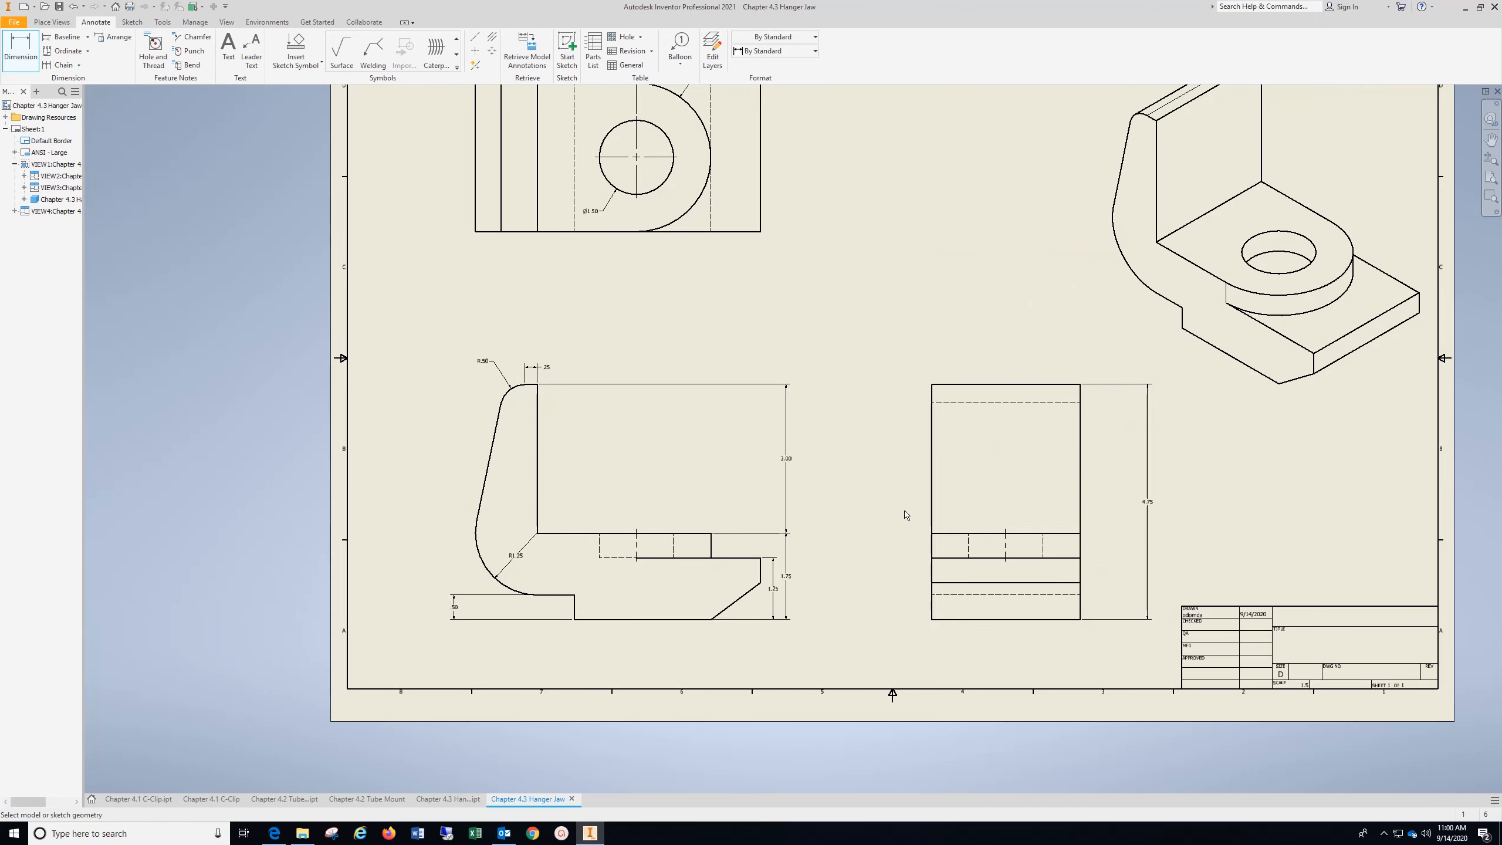
scroll(906, 510, "down", 3)
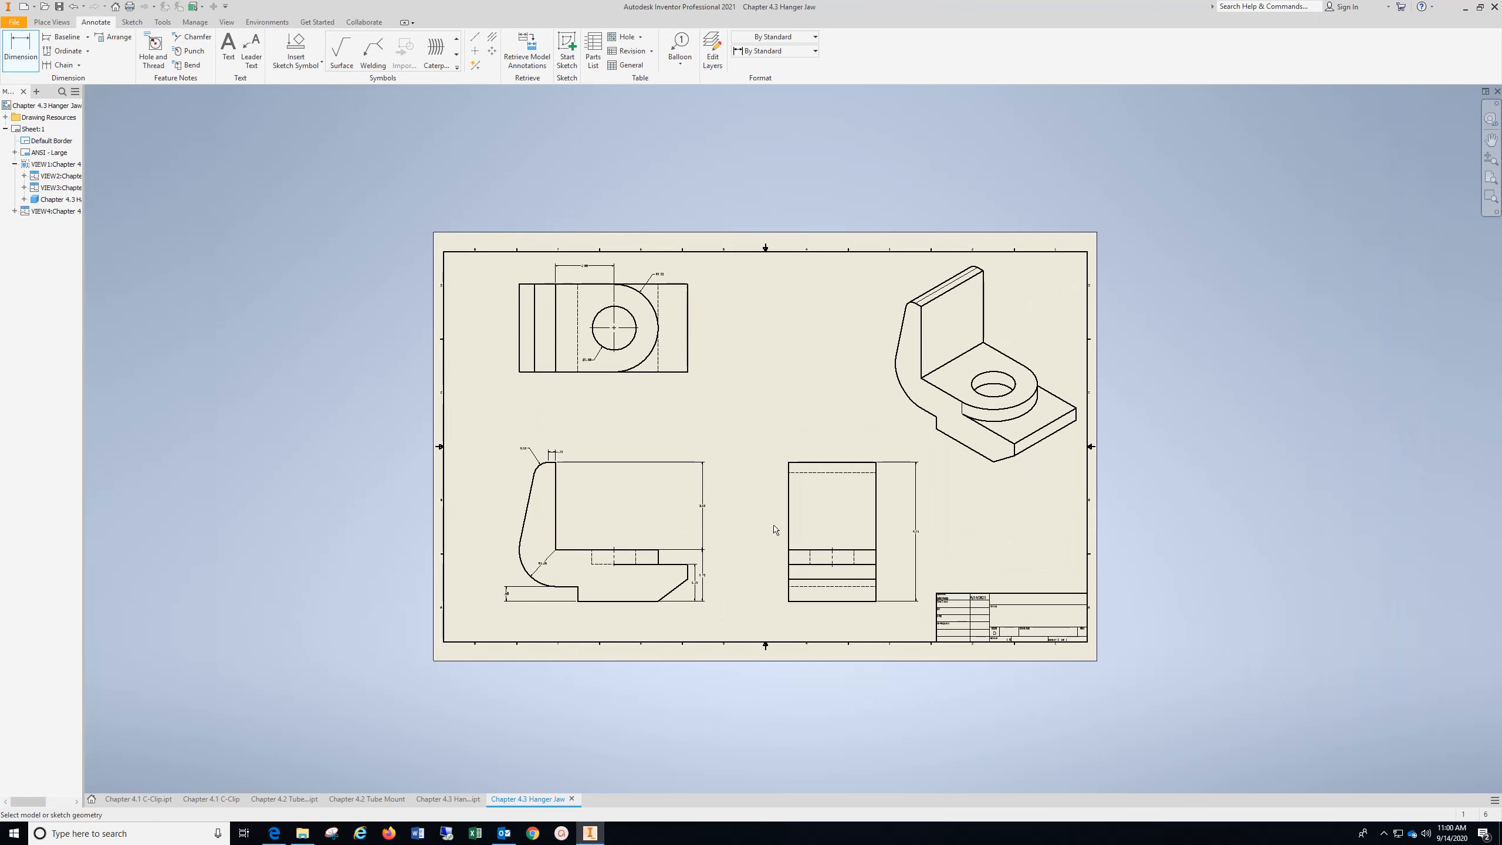
scroll(760, 416, "up", 3)
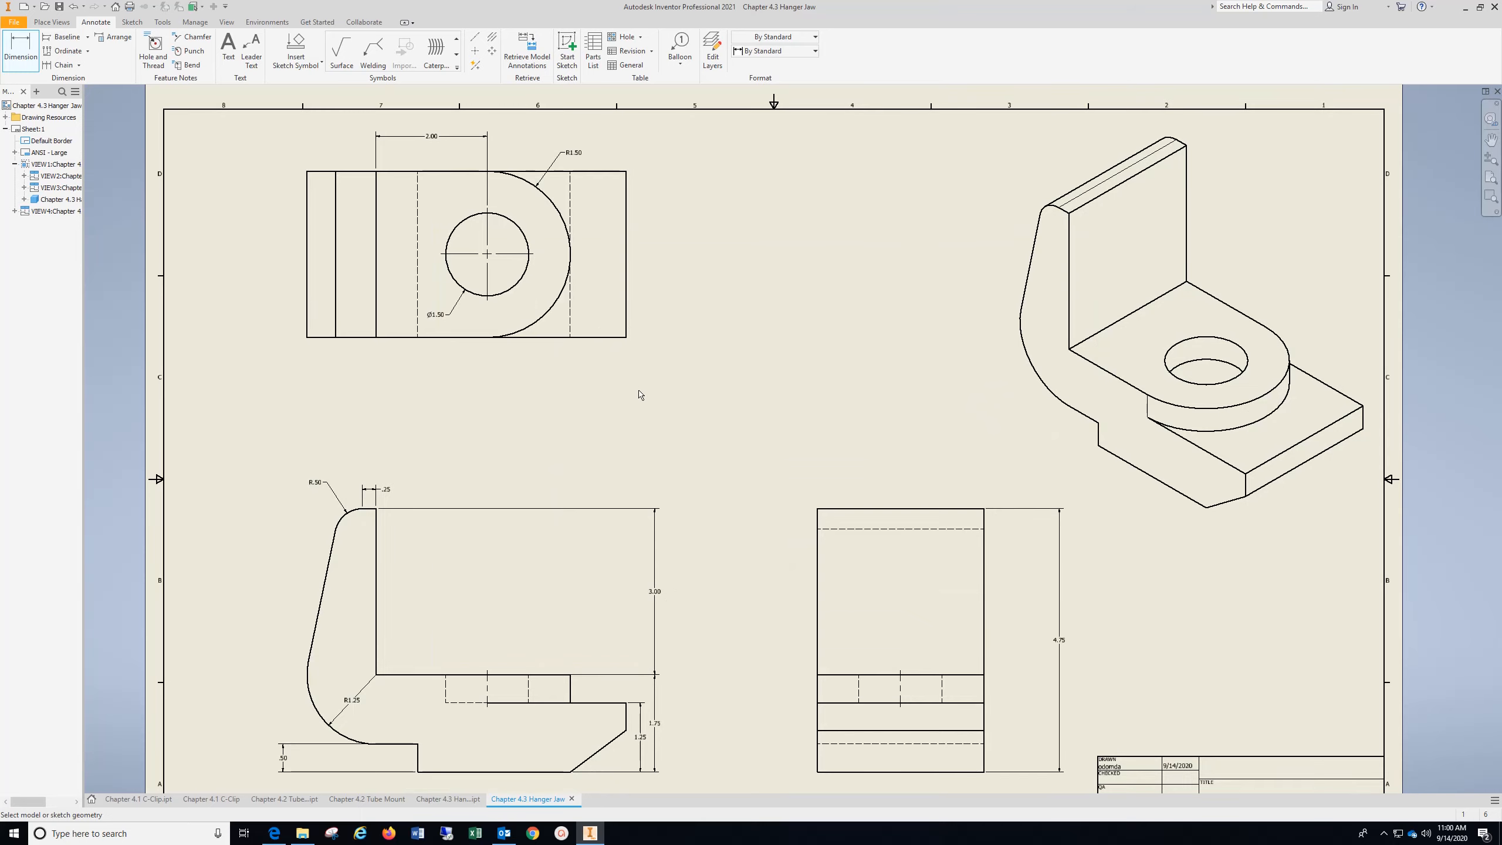
middle_click_drag(641, 401, 646, 234)
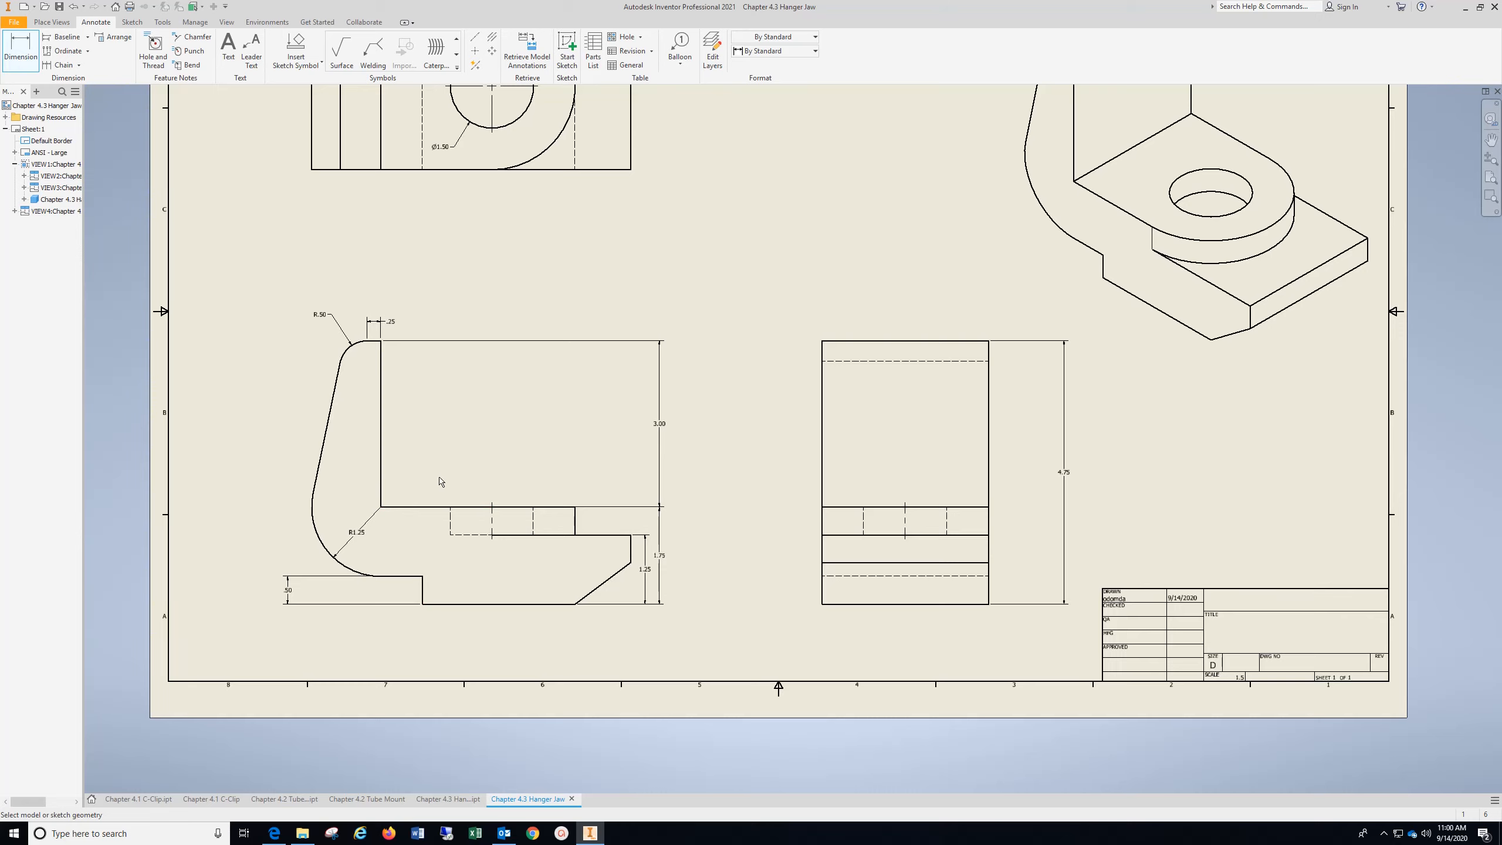
middle_click_drag(405, 471, 384, 599)
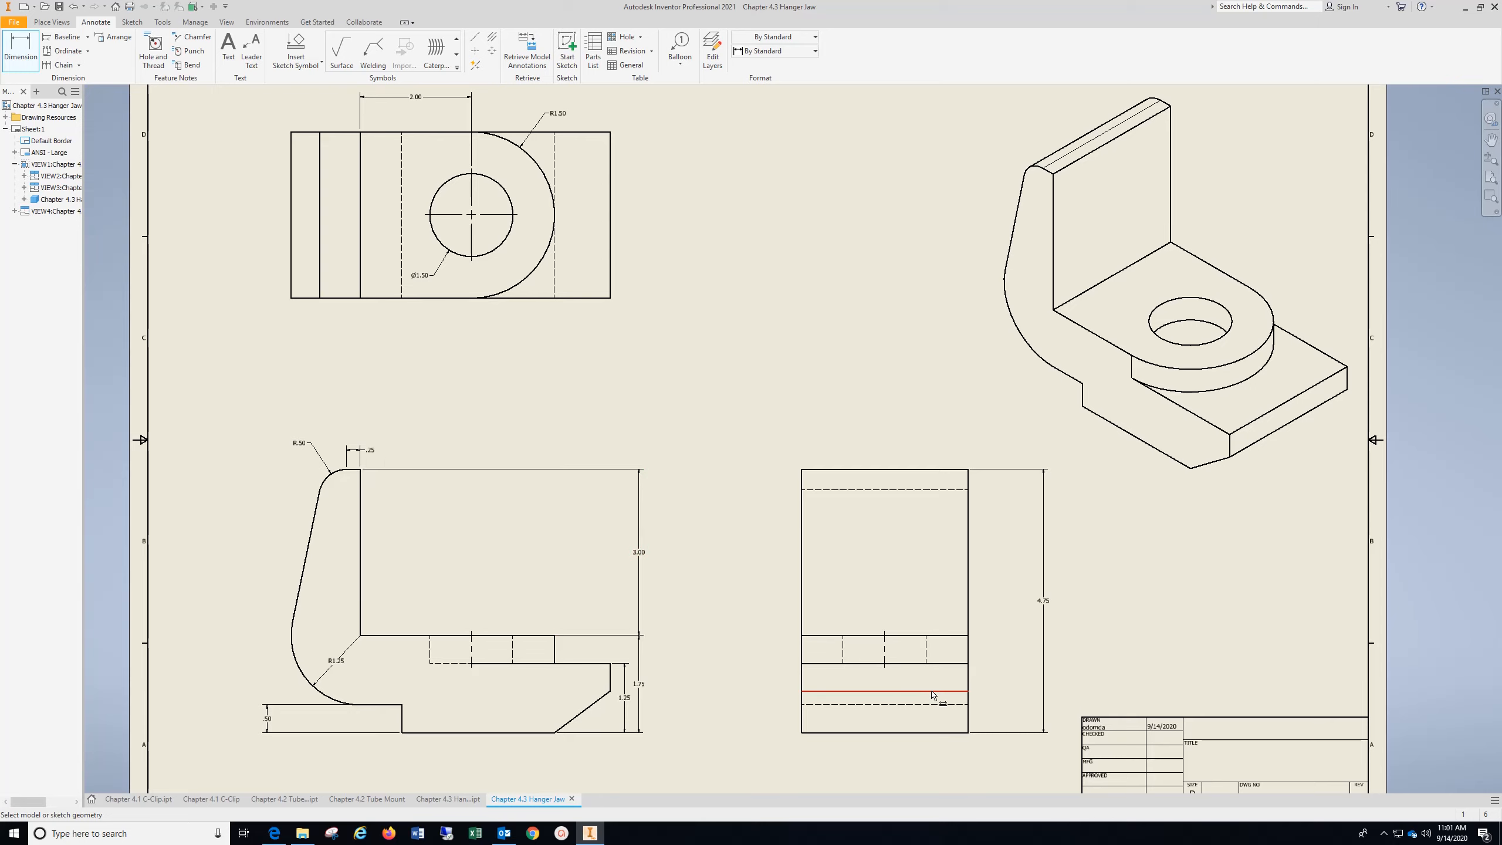
middle_click_drag(544, 741, 568, 639)
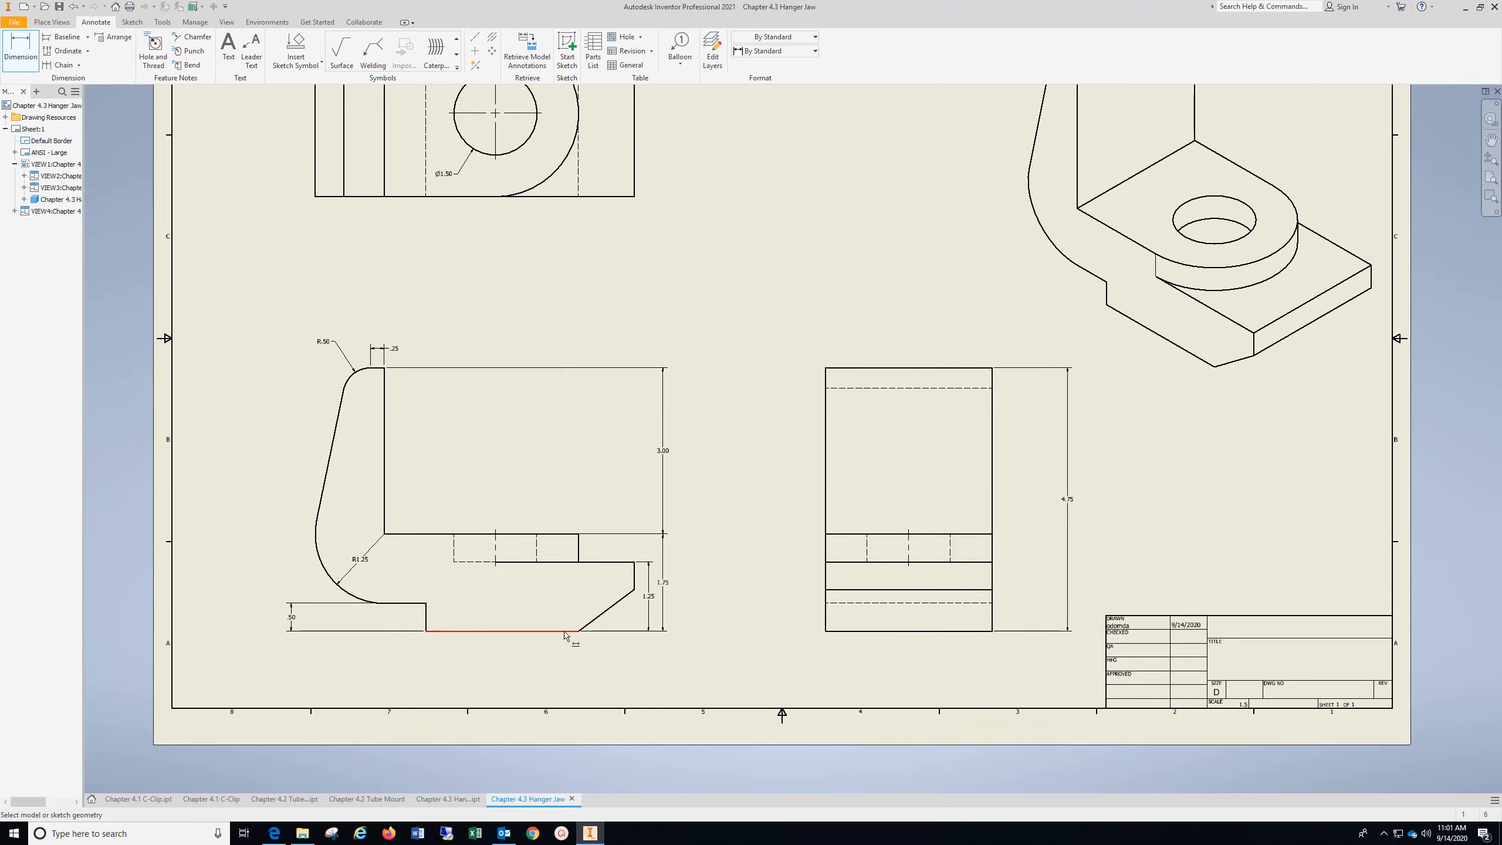
left_click(565, 633)
left_click(607, 619)
left_click(622, 627)
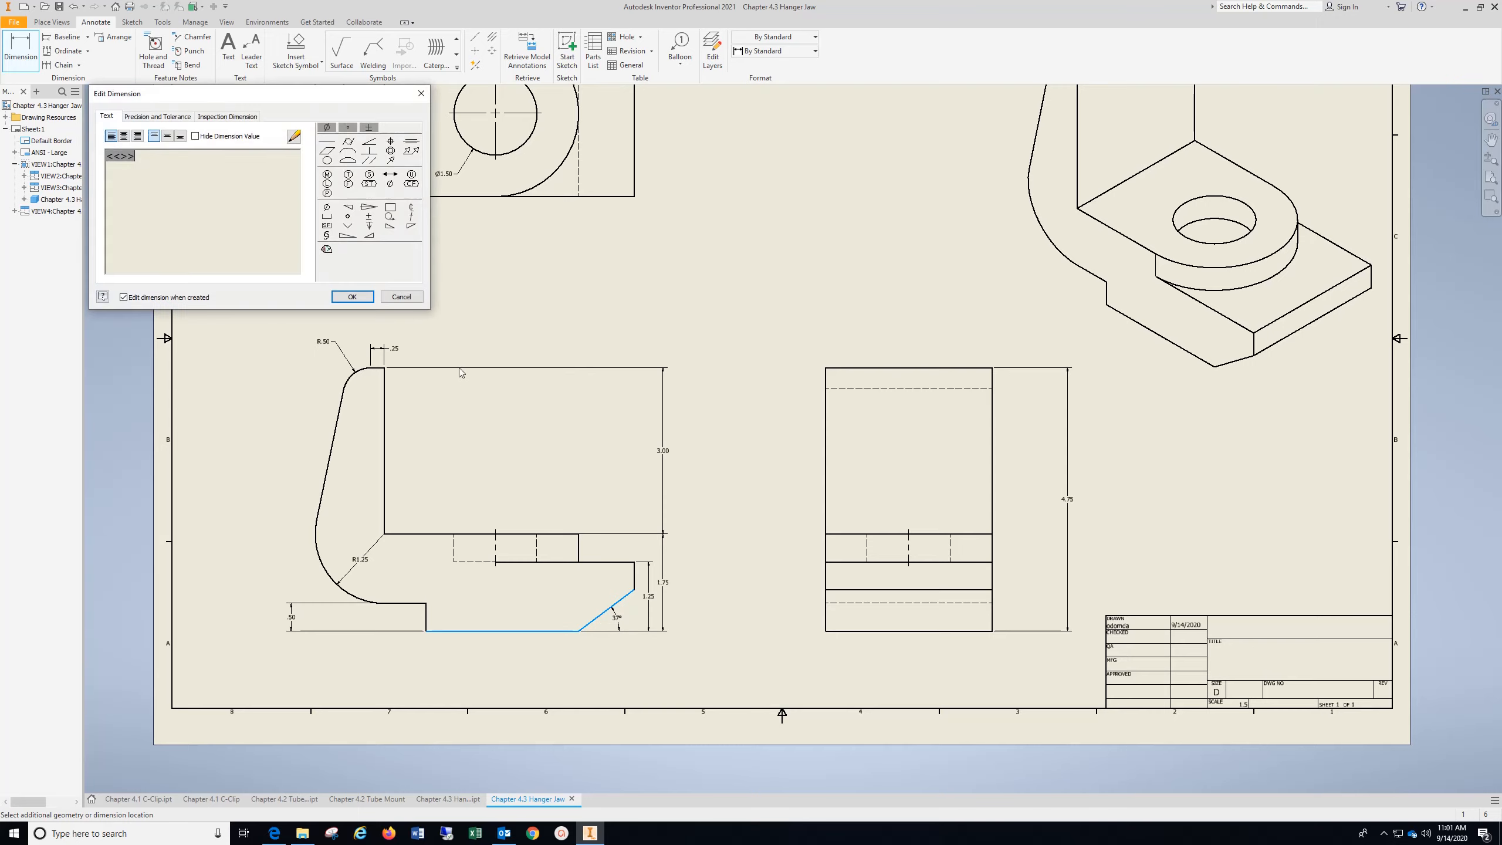
left_click(362, 301)
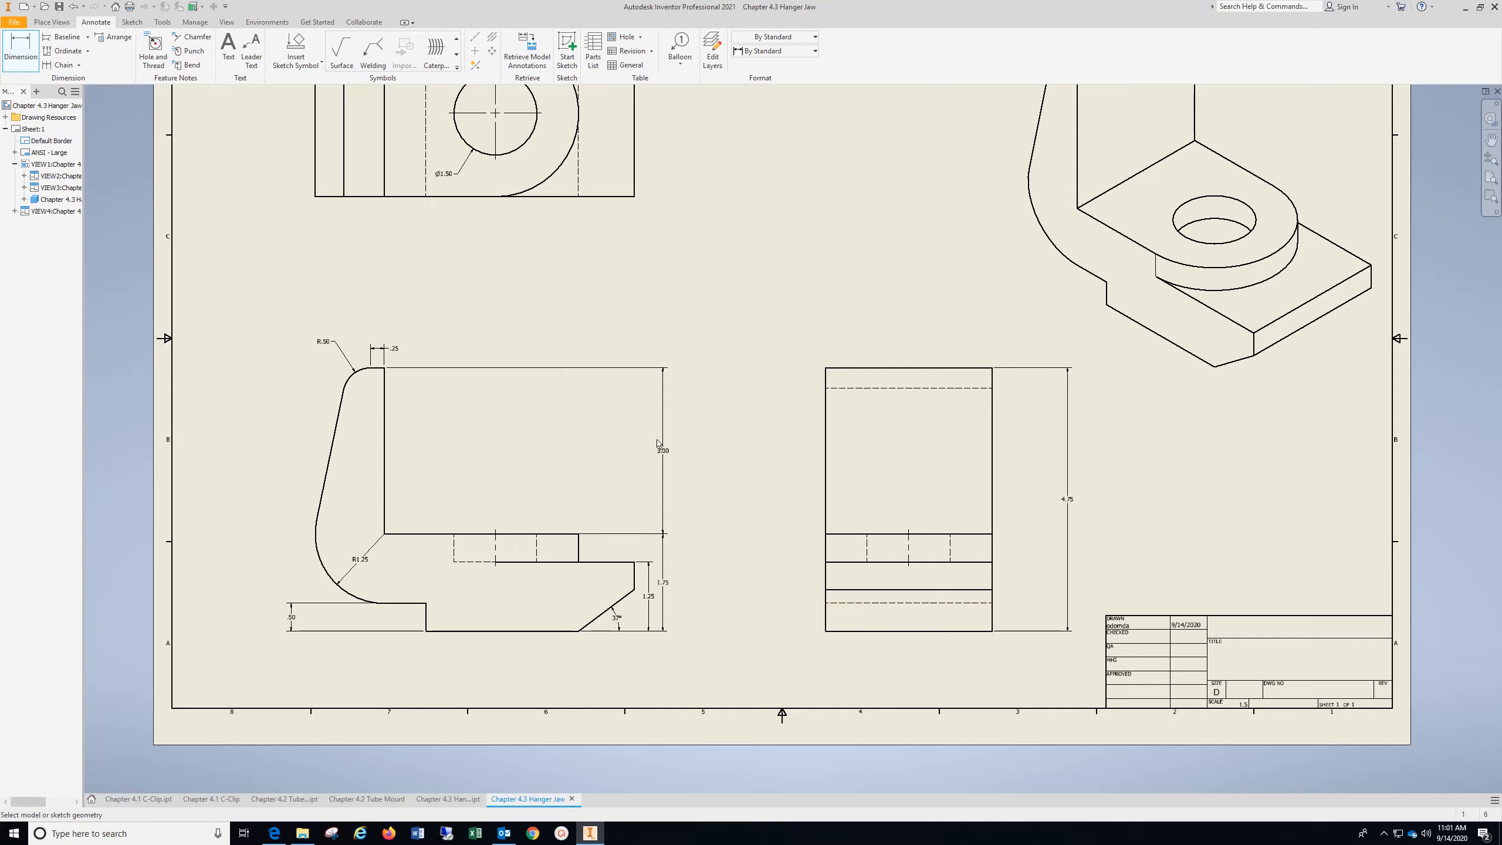
Dimension the length of the bottom edge in the front view, placing the dimension below the part
mouse_move(650, 403)
middle_mouse_down()
mouse_move(632, 566)
mouse_move(649, 451)
mouse_move(604, 584)
middle_mouse_up()
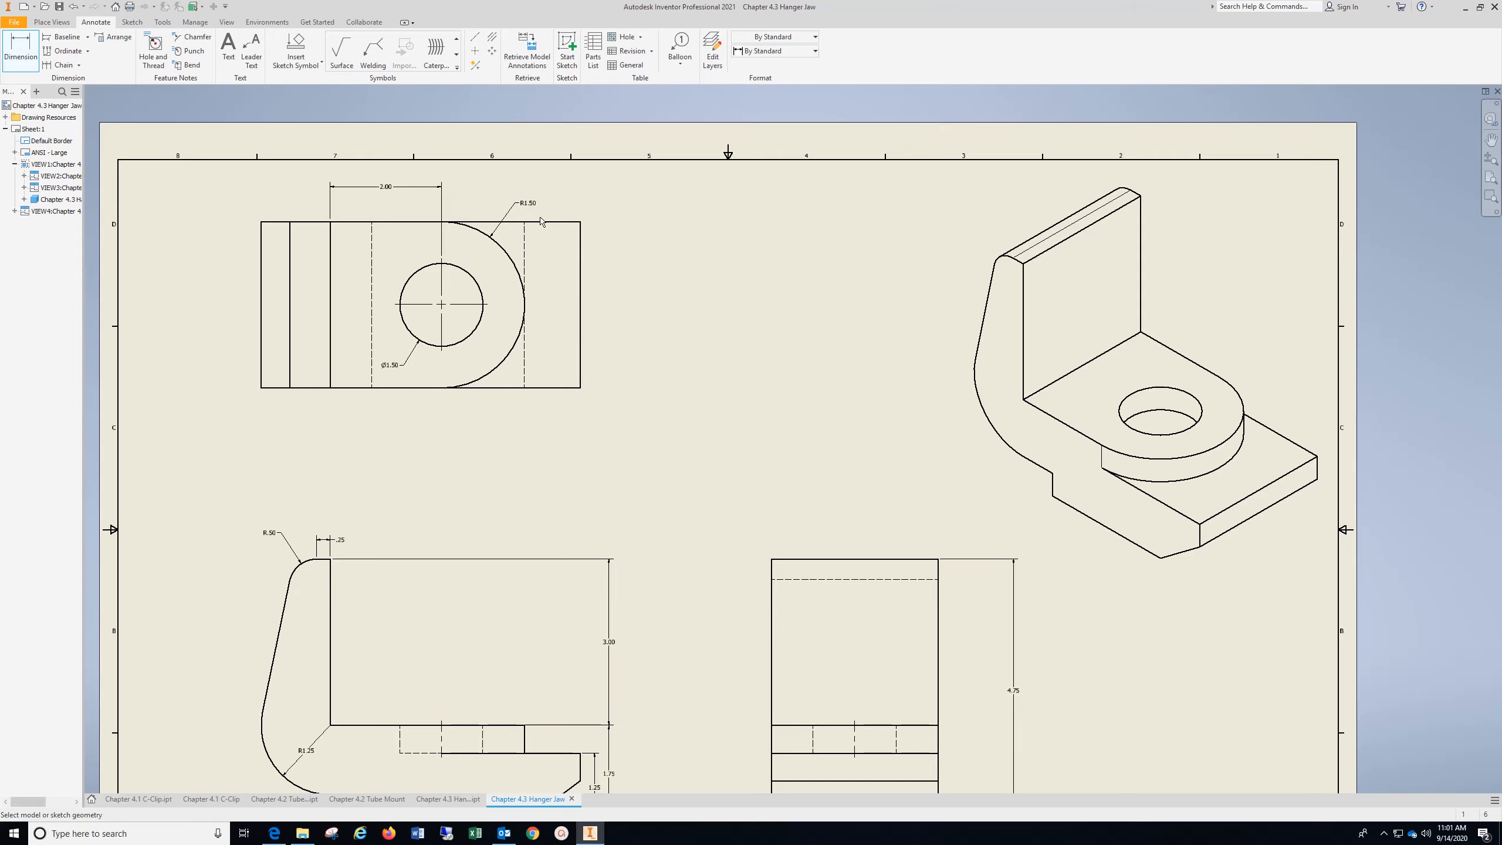
middle_click_drag(868, 650, 780, 495)
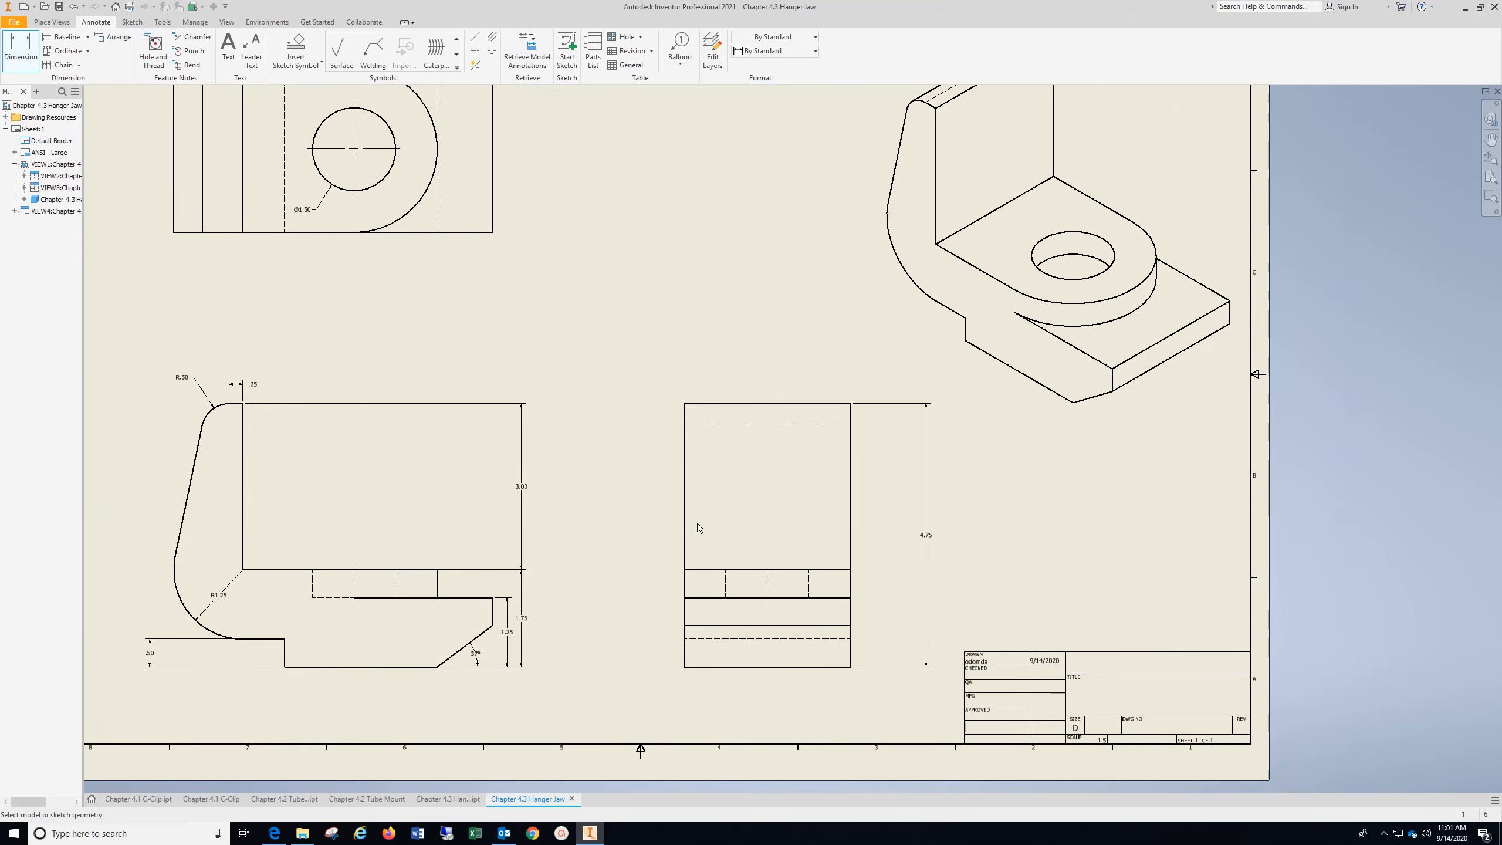
middle_click_drag(591, 526, 761, 483)
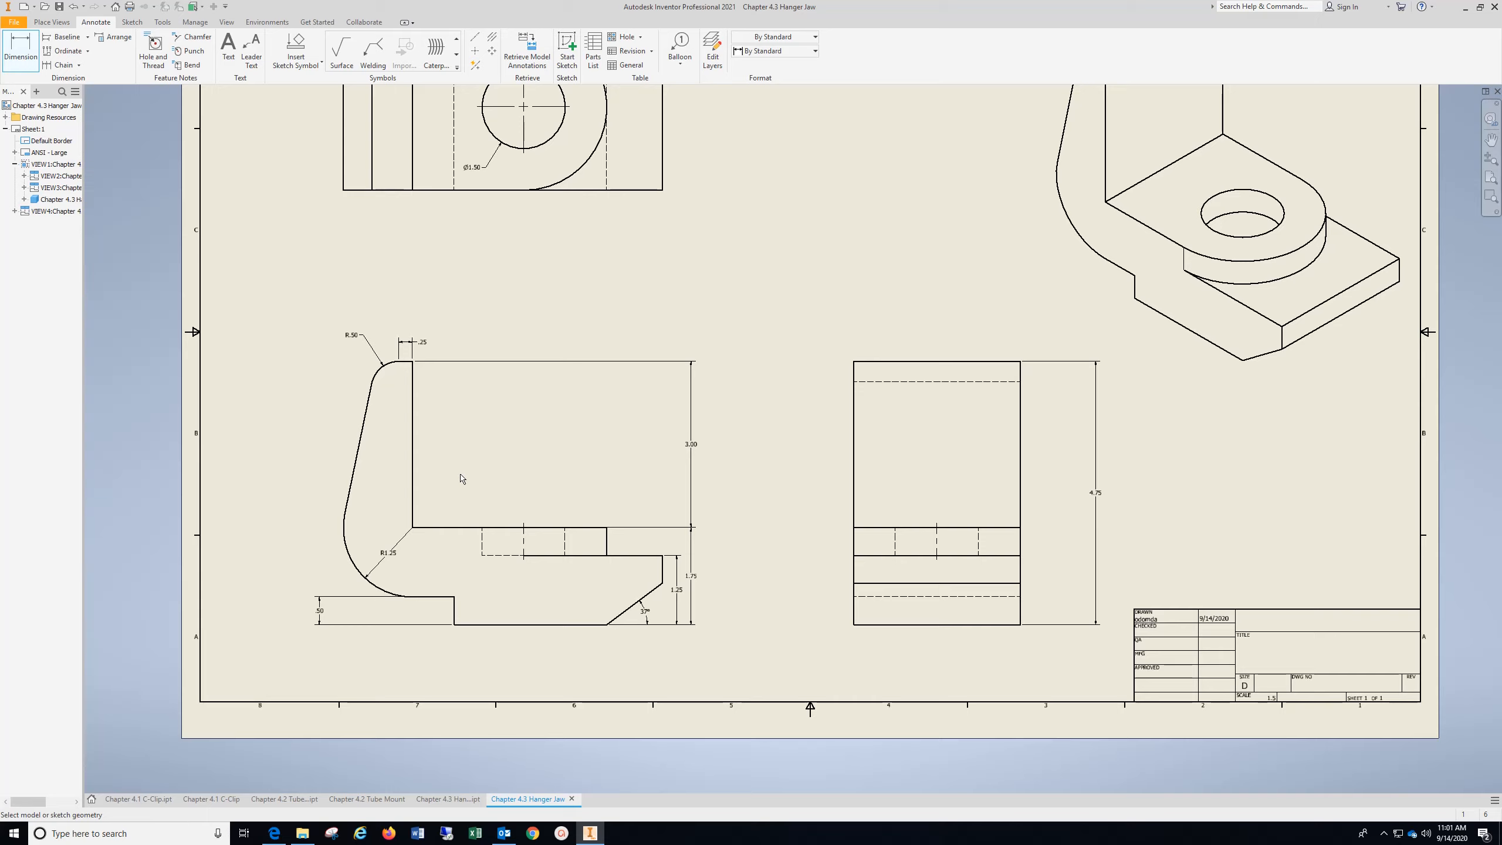
left_click(537, 624)
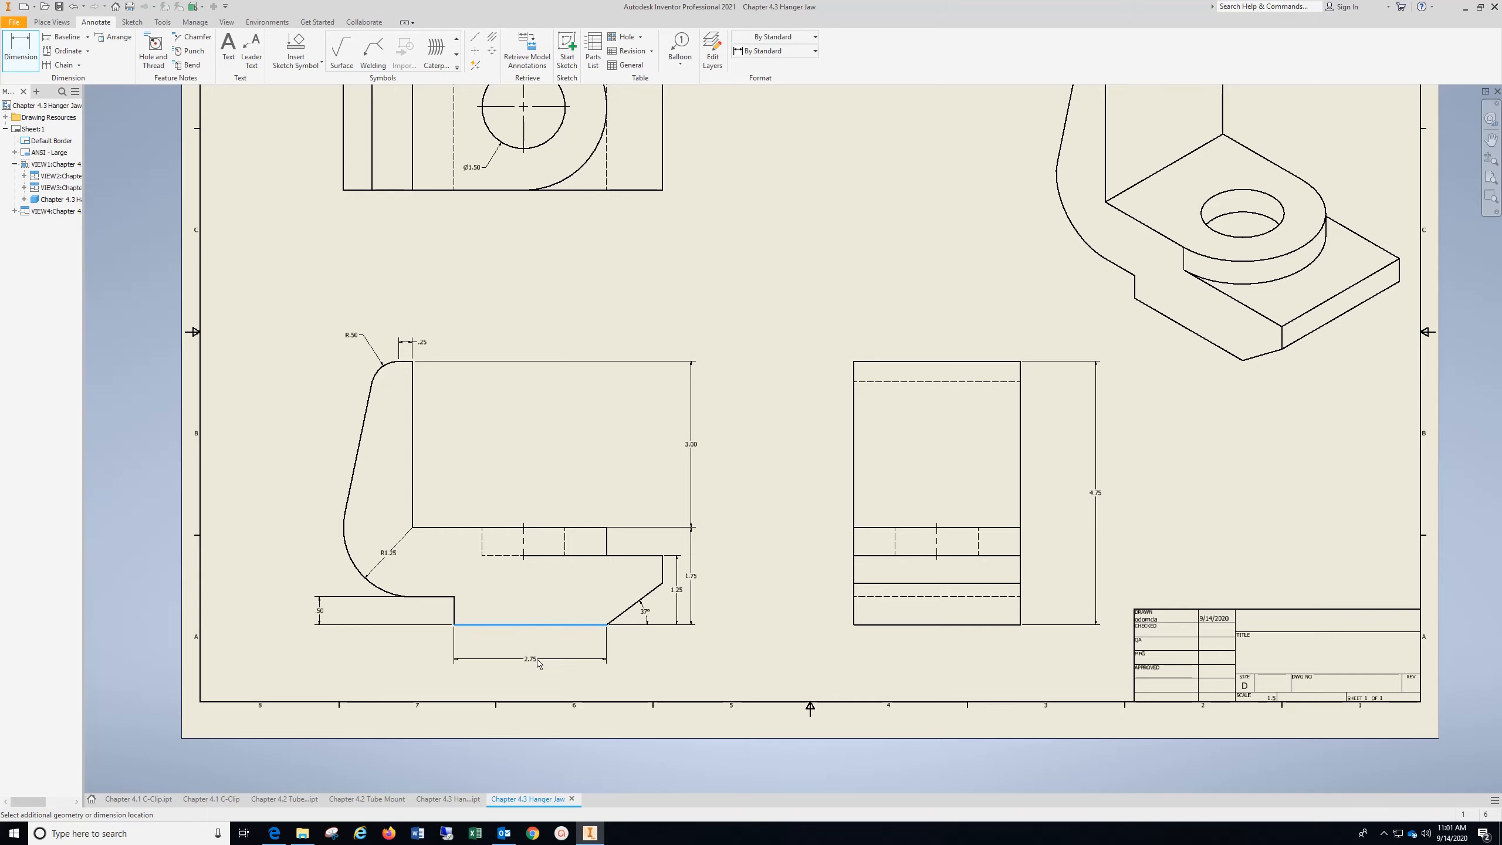
left_click(538, 661)
left_click(358, 301)
Dimension the length of the short raised edge beside the large arc, in line with the bottom edge dimension
left_click(443, 600)
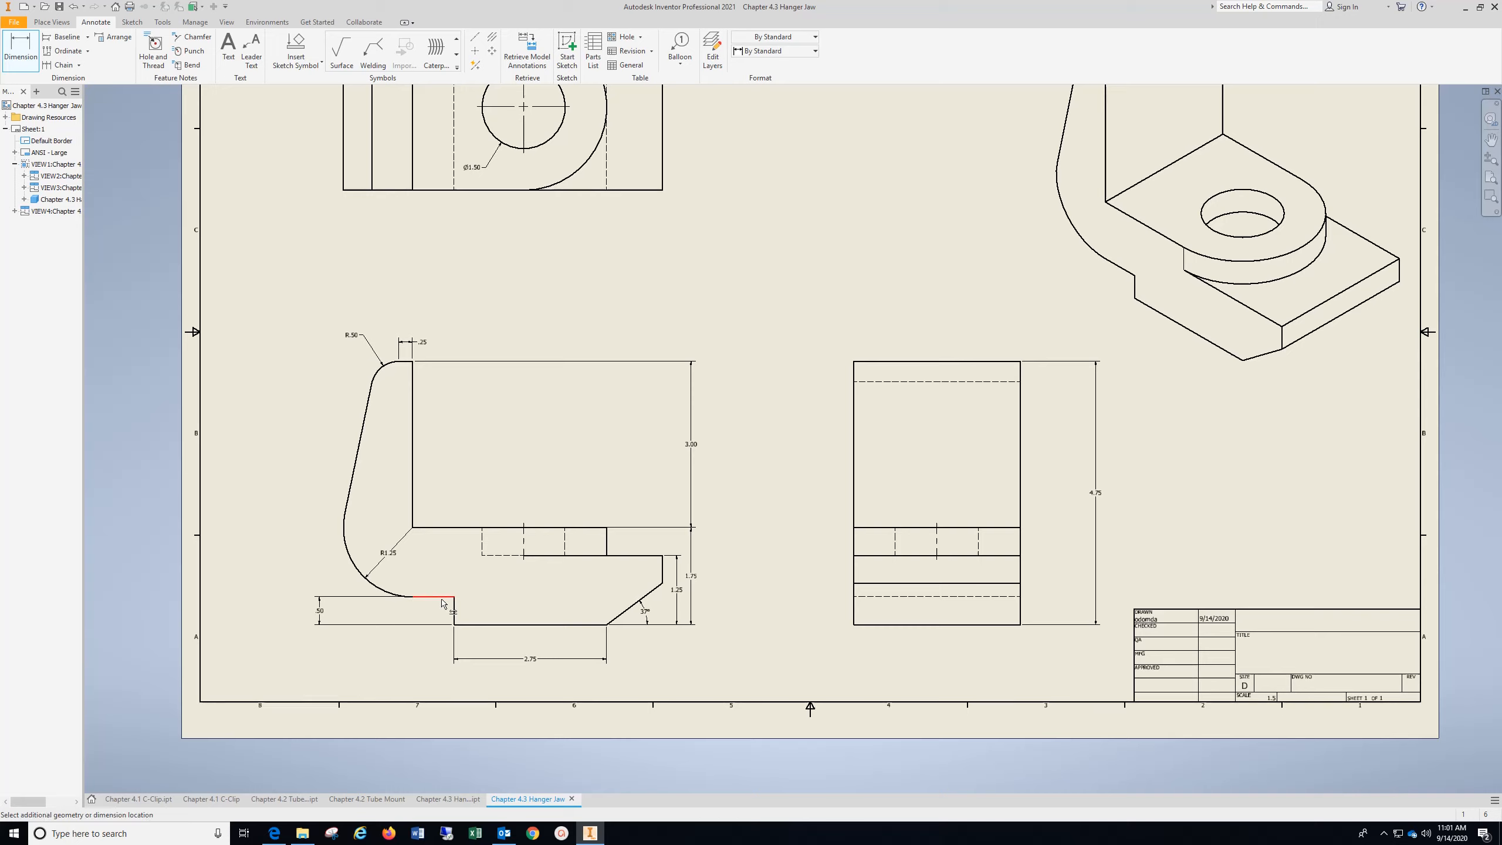
left_click(448, 647)
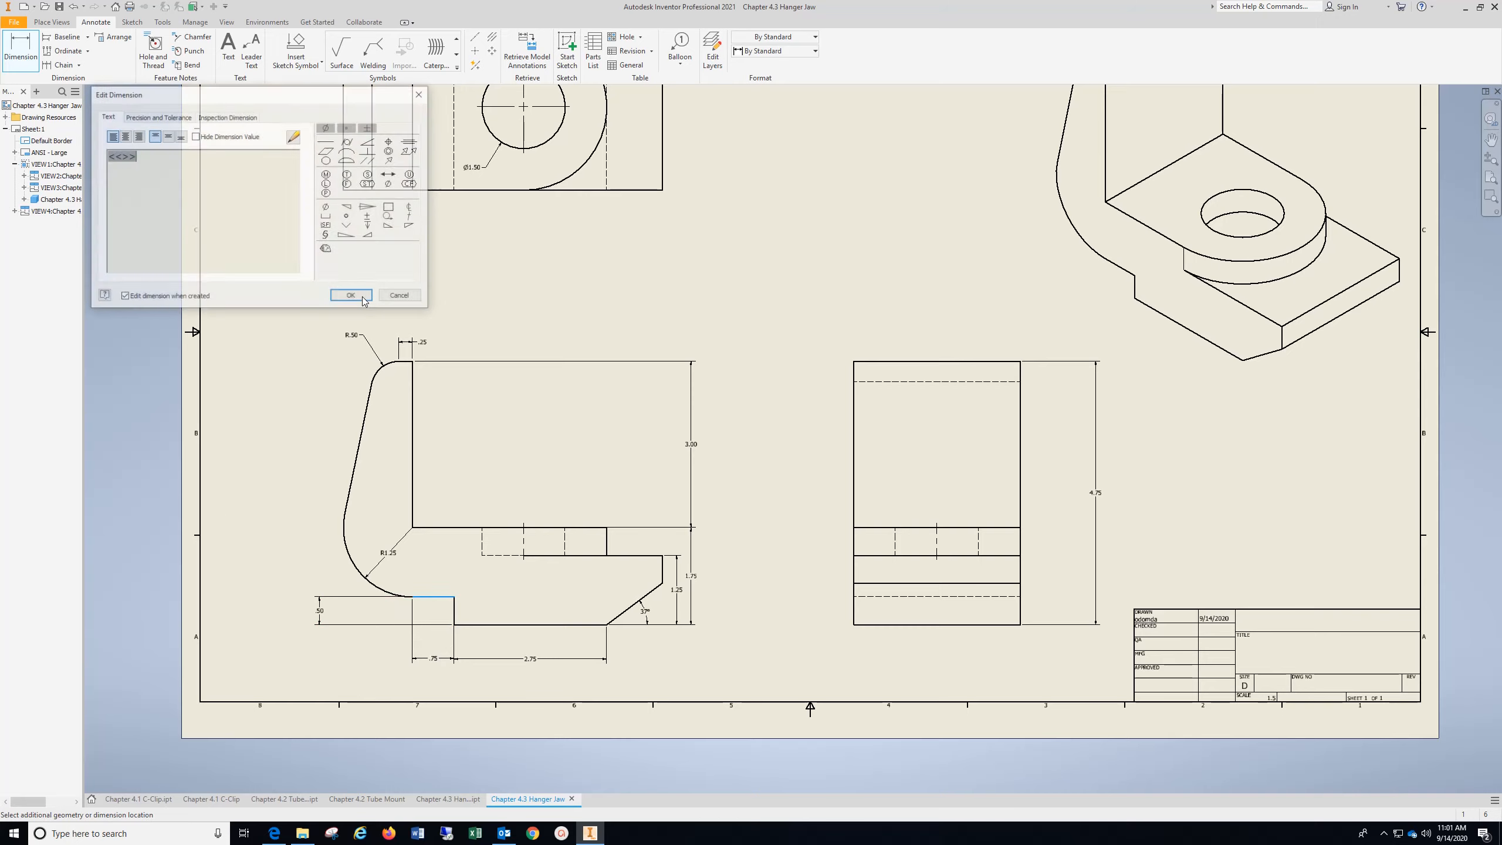
left_click(340, 300)
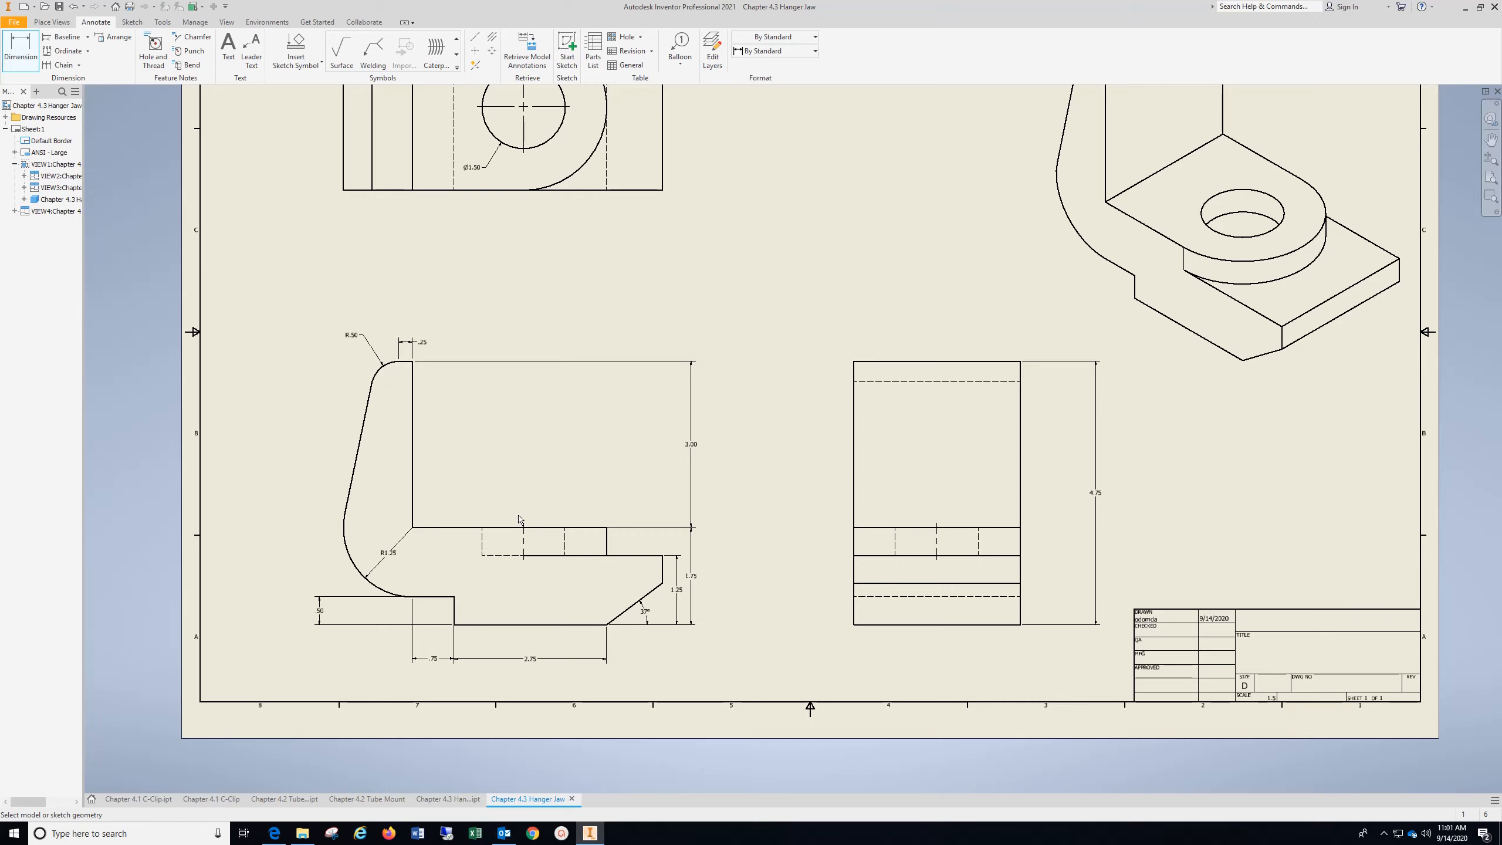
Add the text "Your Name" at 0.240 in height in the title block row above the title field
mouse_move(1259, 589)
middle_mouse_down()
mouse_move(1066, 533)
mouse_move(679, 474)
middle_mouse_up()
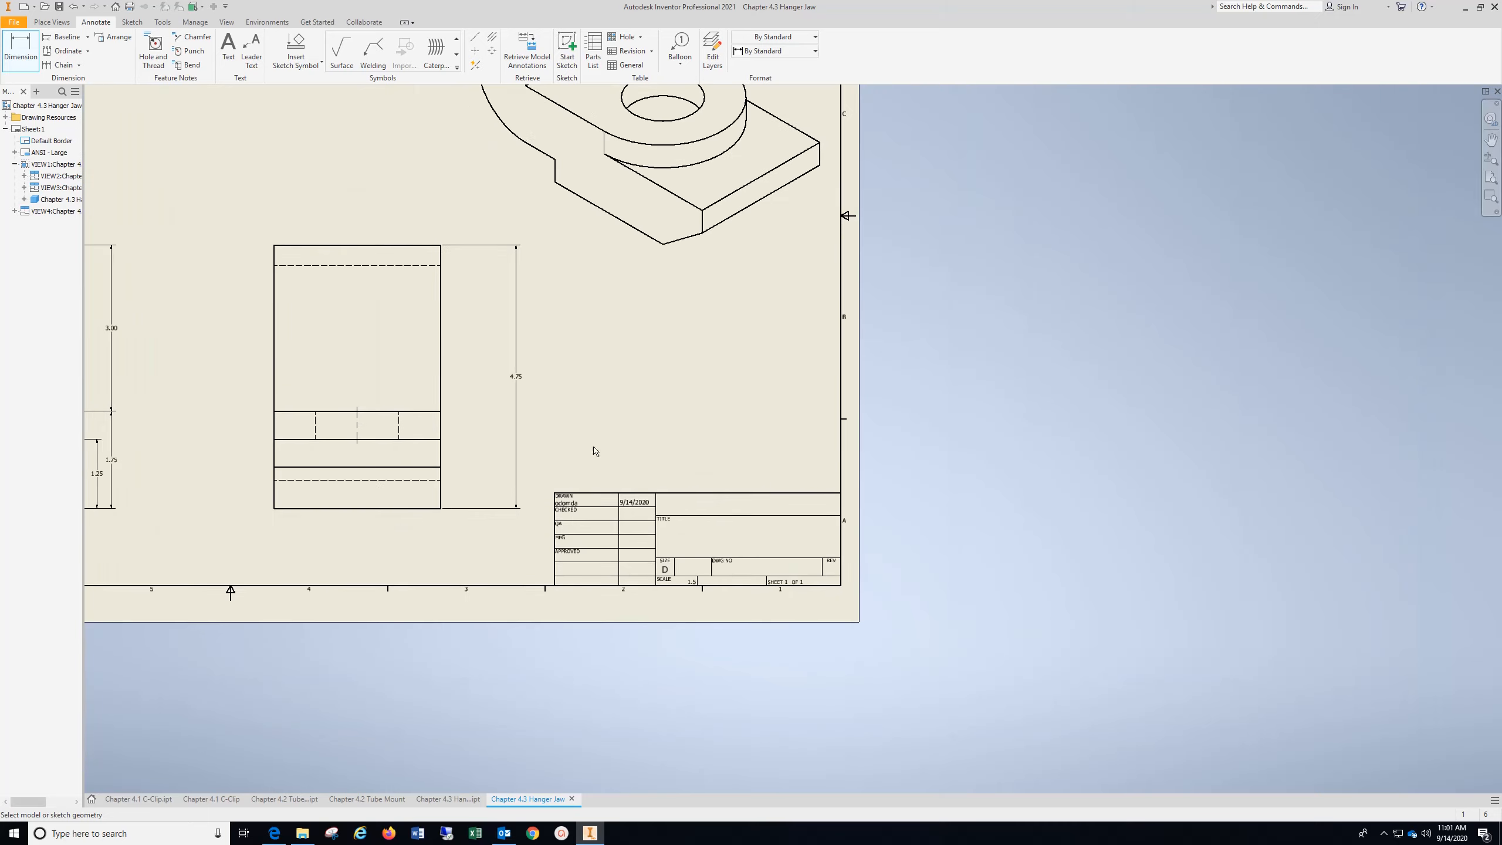
left_click(227, 48)
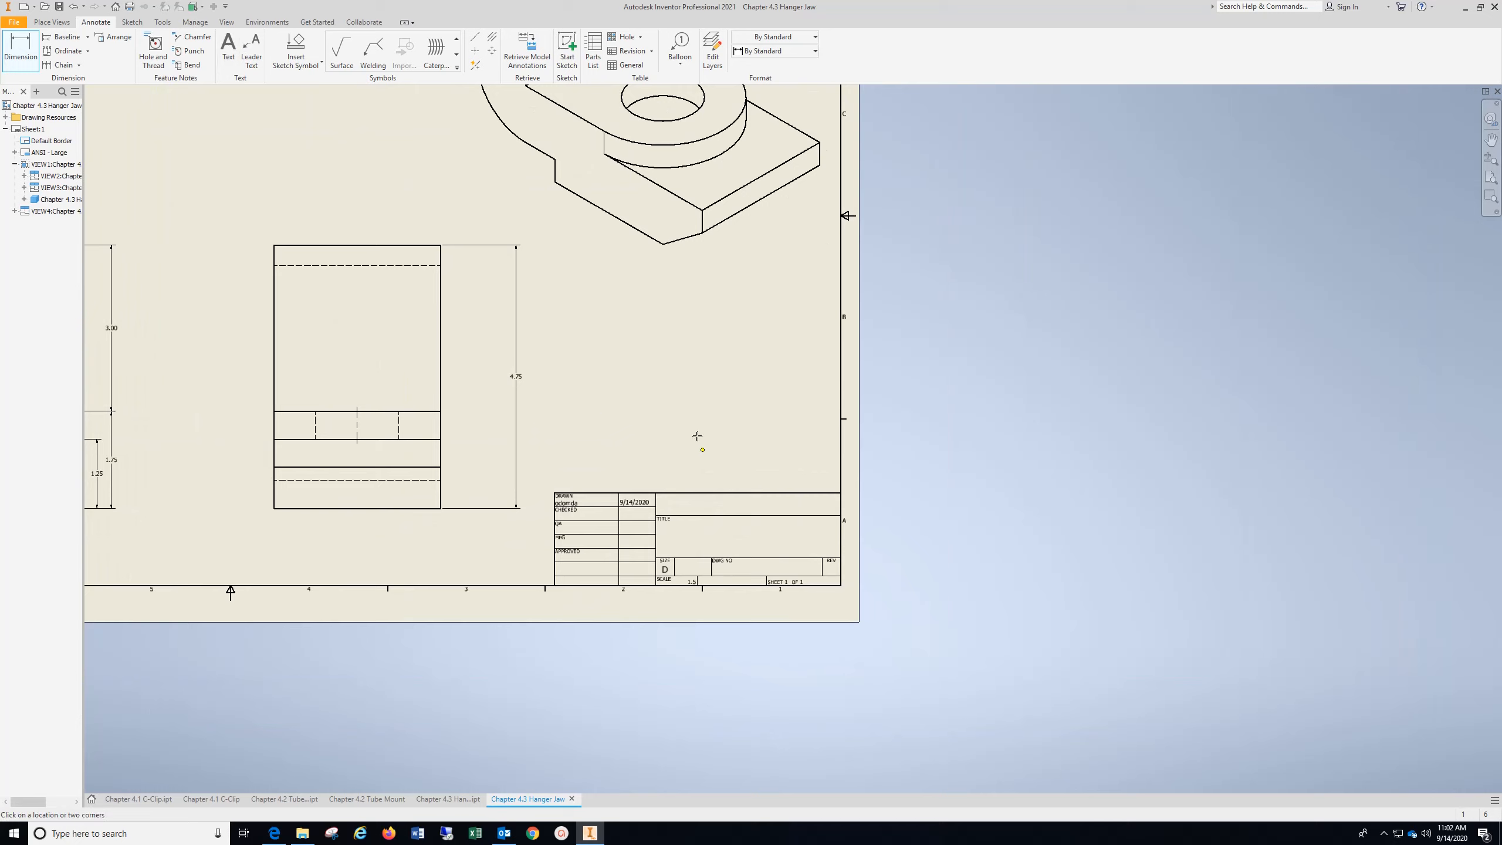
left_click(736, 507)
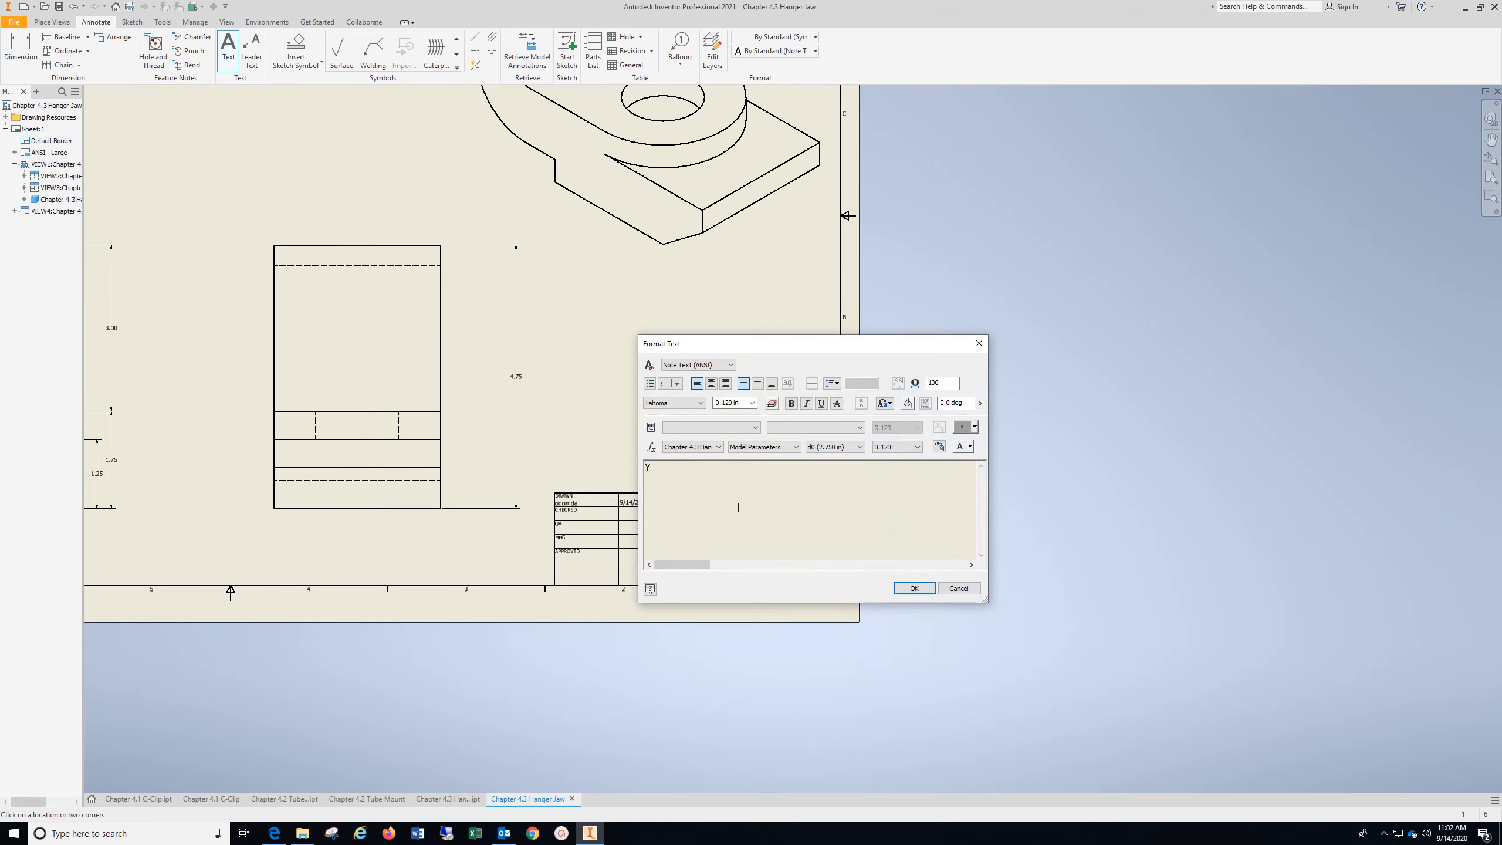
type("Your Name")
key("ctrl+a")
left_click(751, 403)
left_click(742, 442)
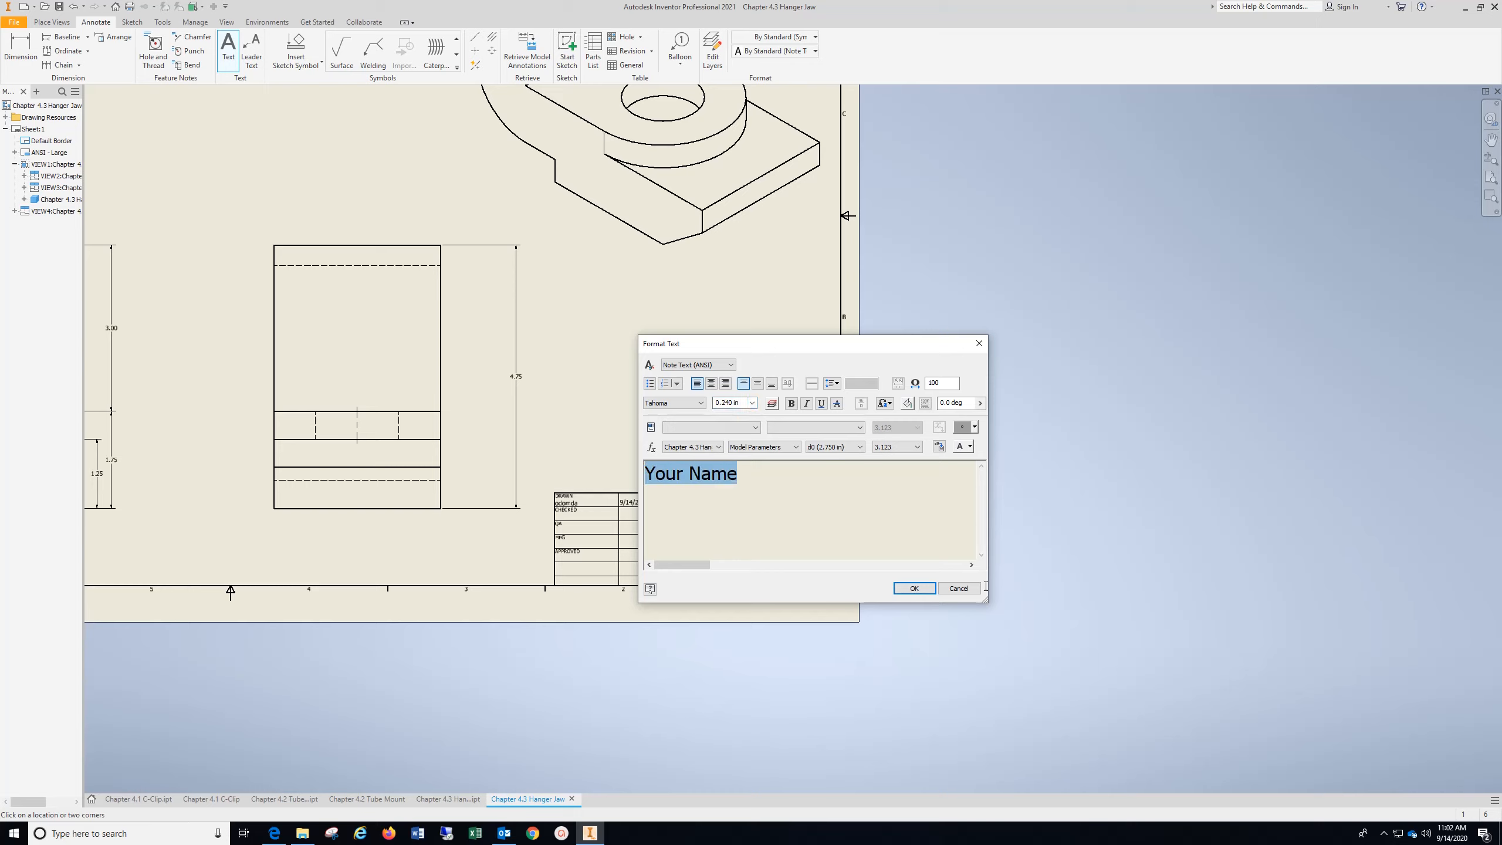
left_click(914, 588)
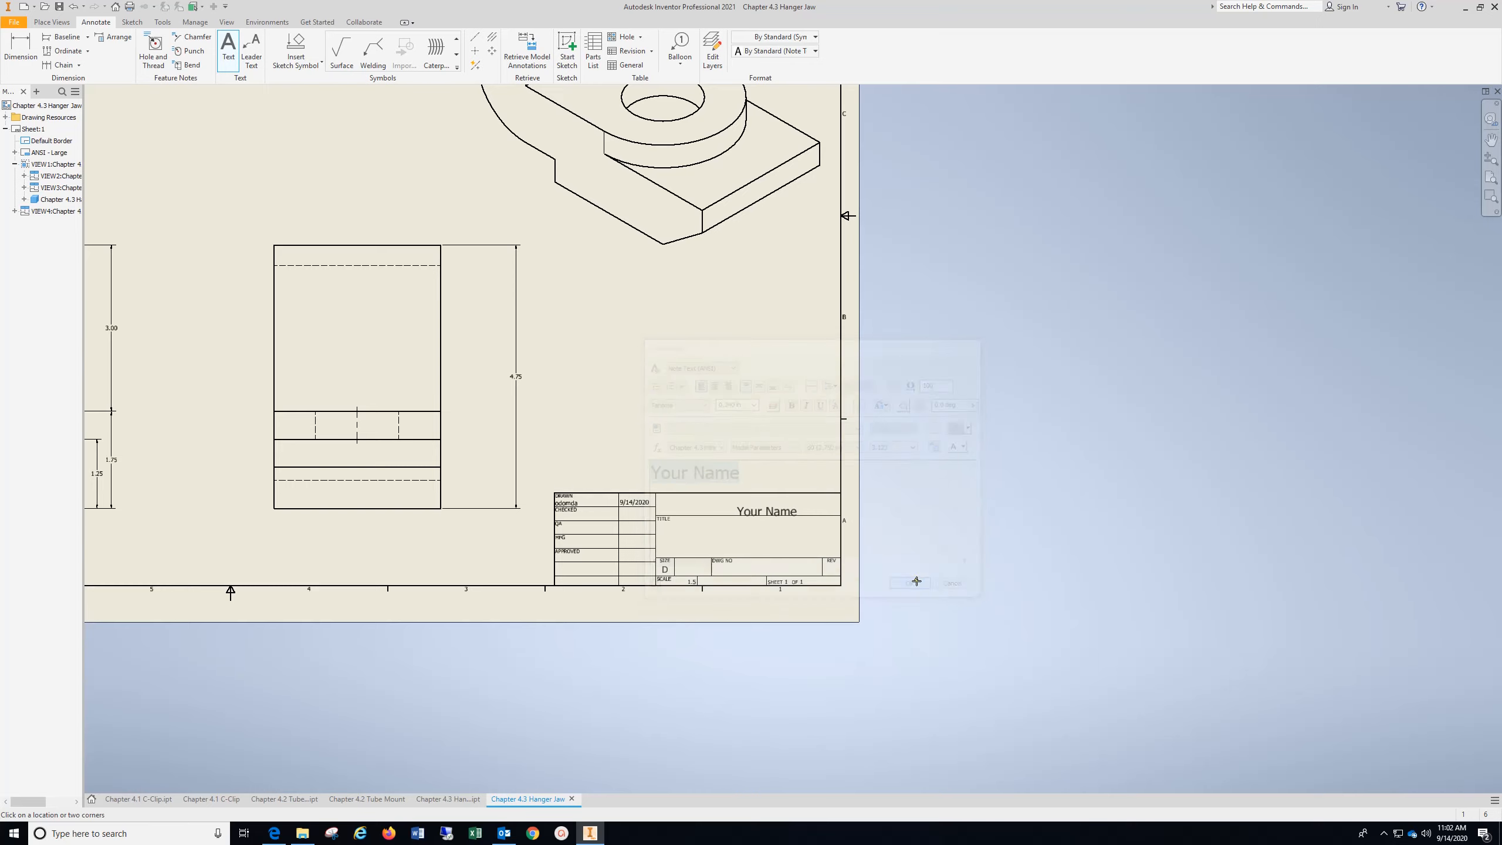
Add the text "Chapter 4.3" at 0.240 in height in the title field of the title block
left_click(759, 534)
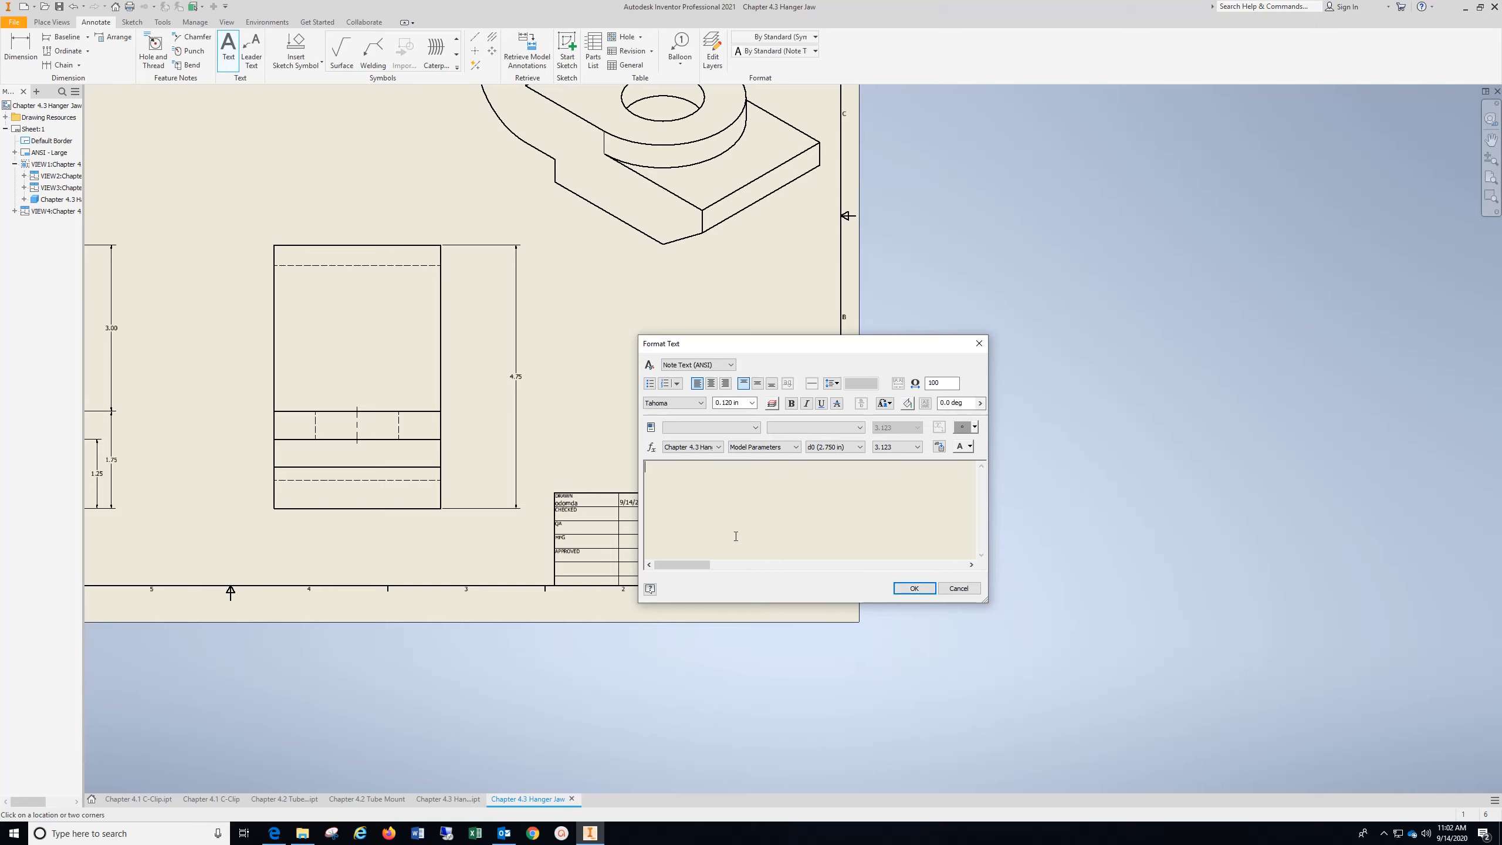
type("Chapter 4.3")
left_click_drag(700, 467, 645, 467)
left_click(751, 403)
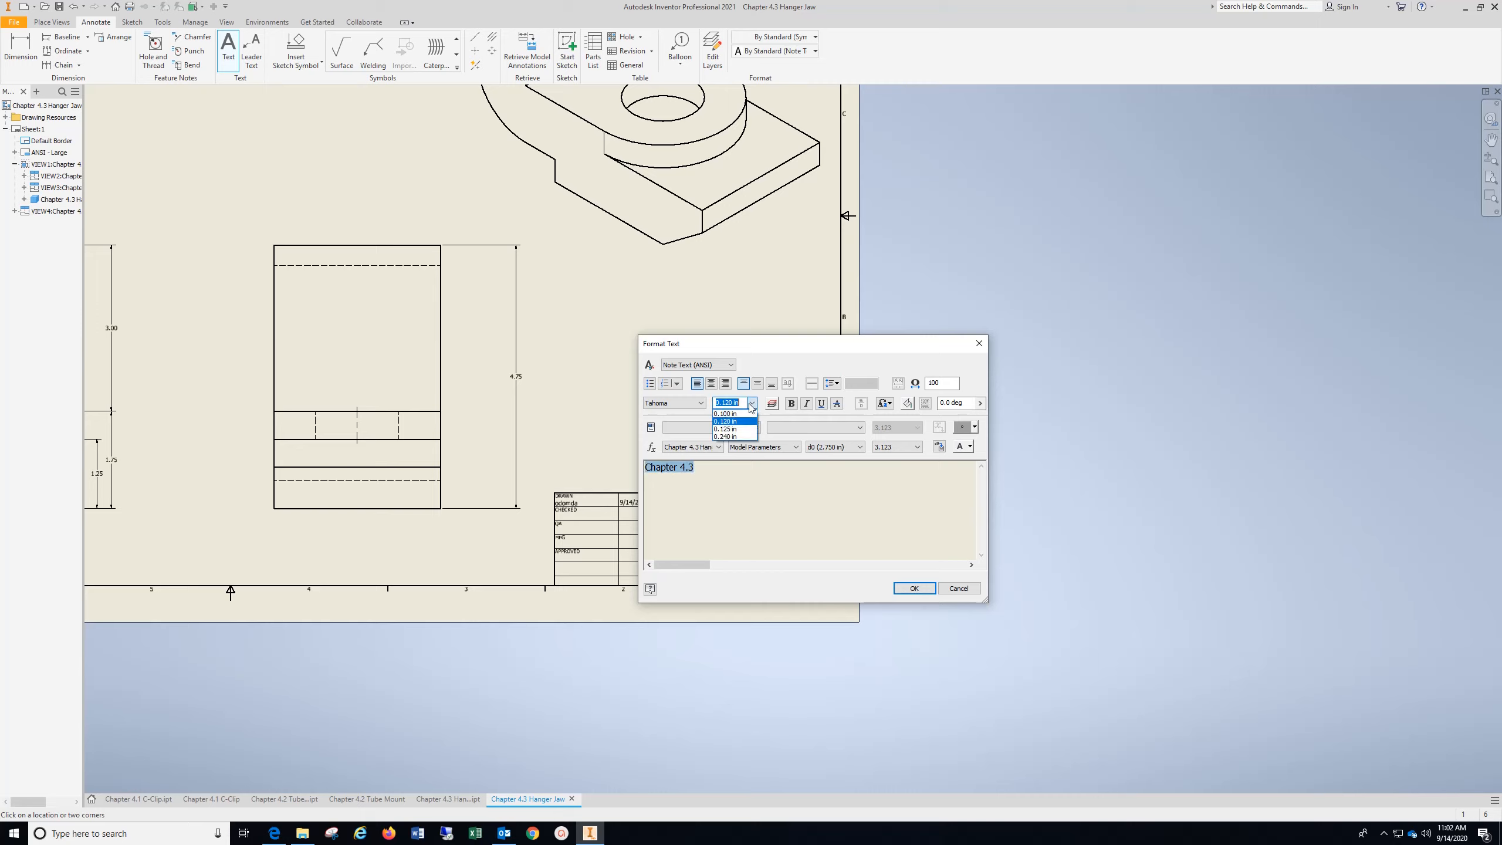
left_click(736, 436)
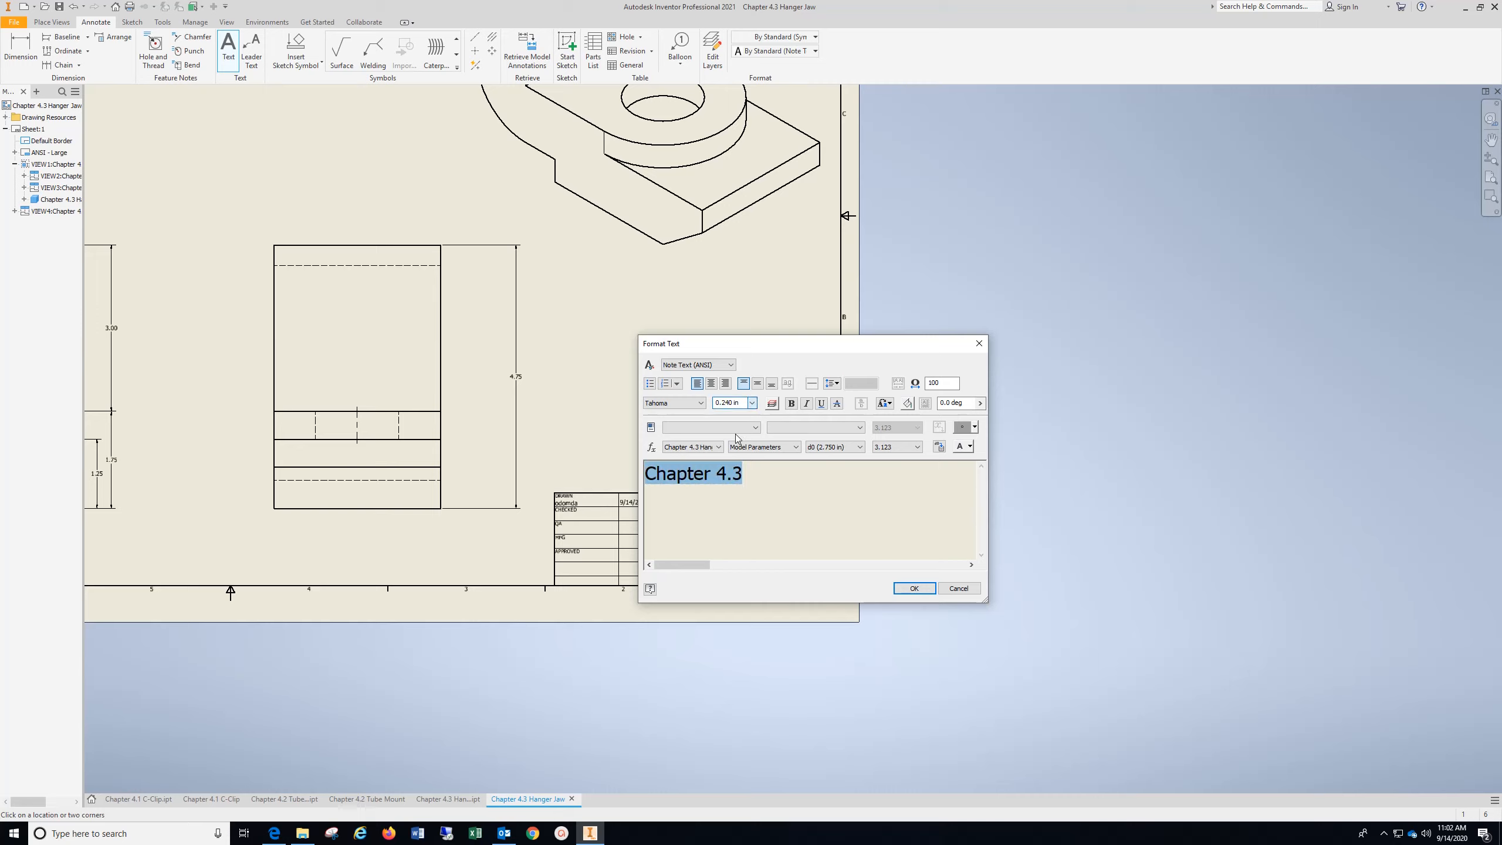
left_click(912, 588)
Add the note "Material: Carbon Steel" at 0.240 in height just outside the title block, above the lower sheet border
left_click(426, 564)
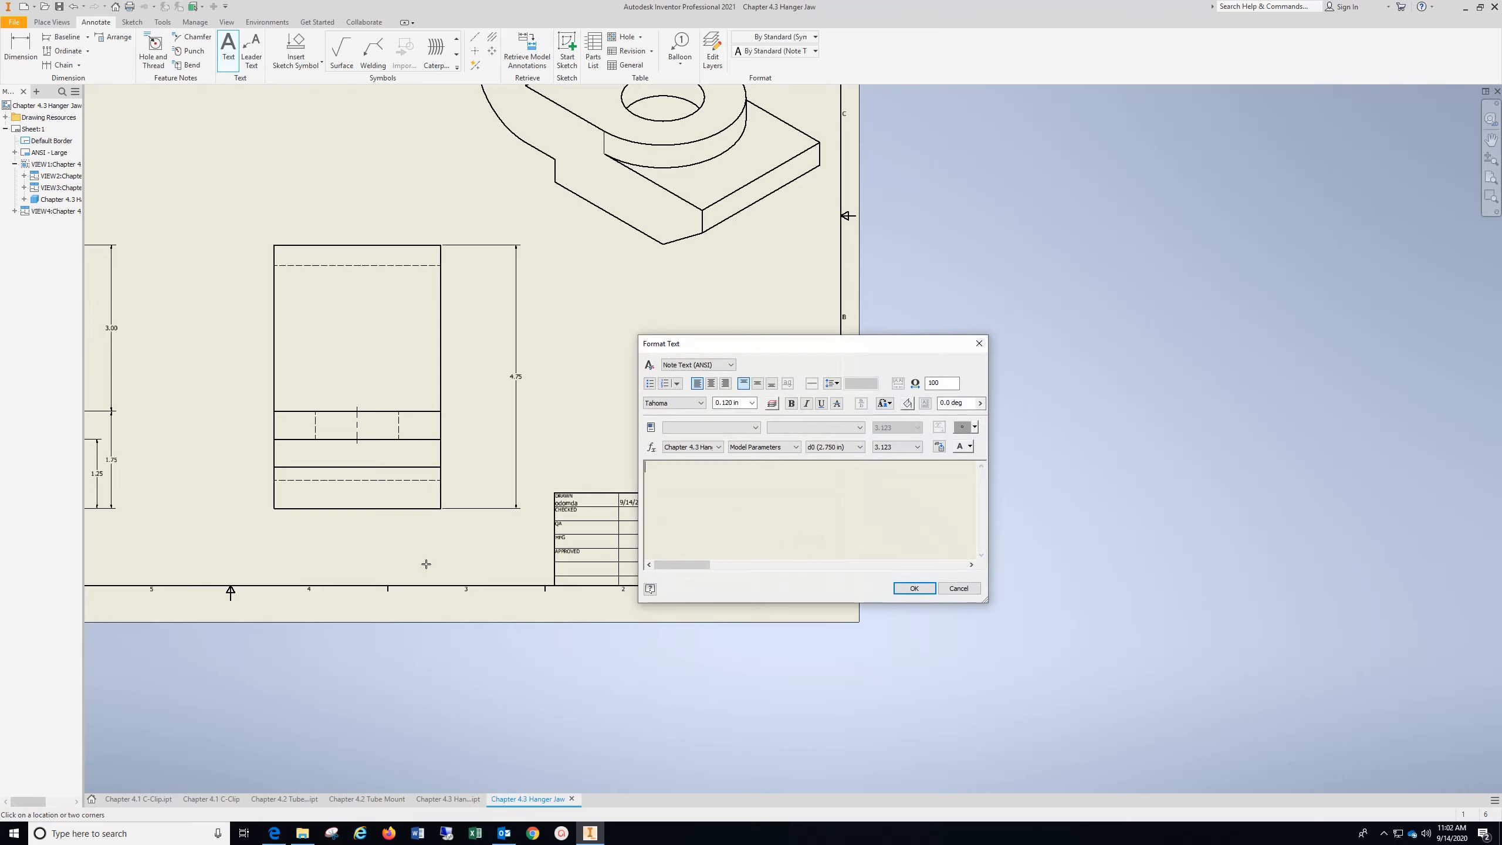
type("Material: Carbon ")
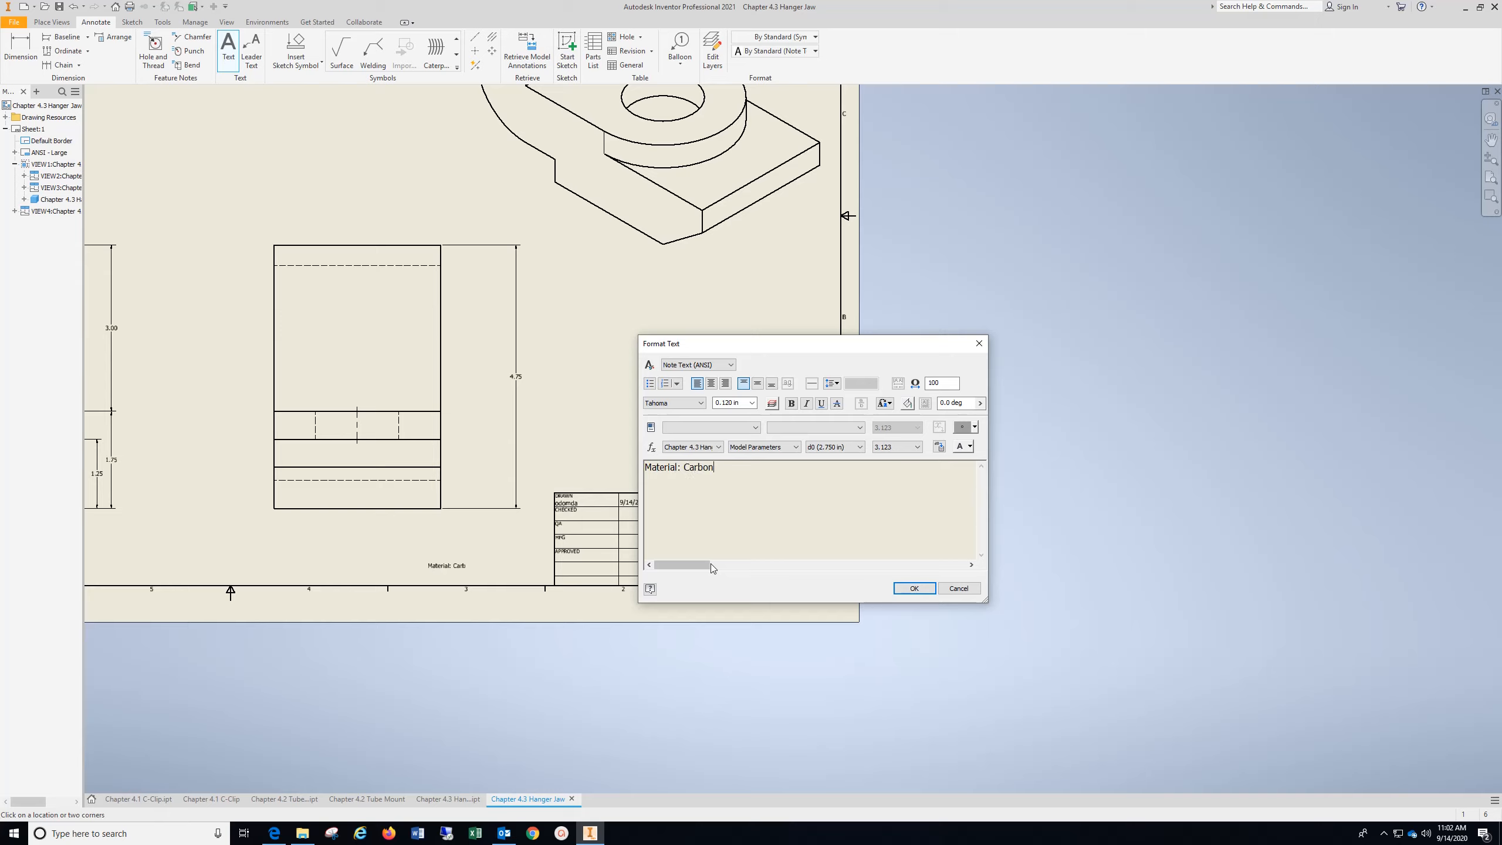
type("Steel")
double_click(722, 468)
triple_click(723, 467)
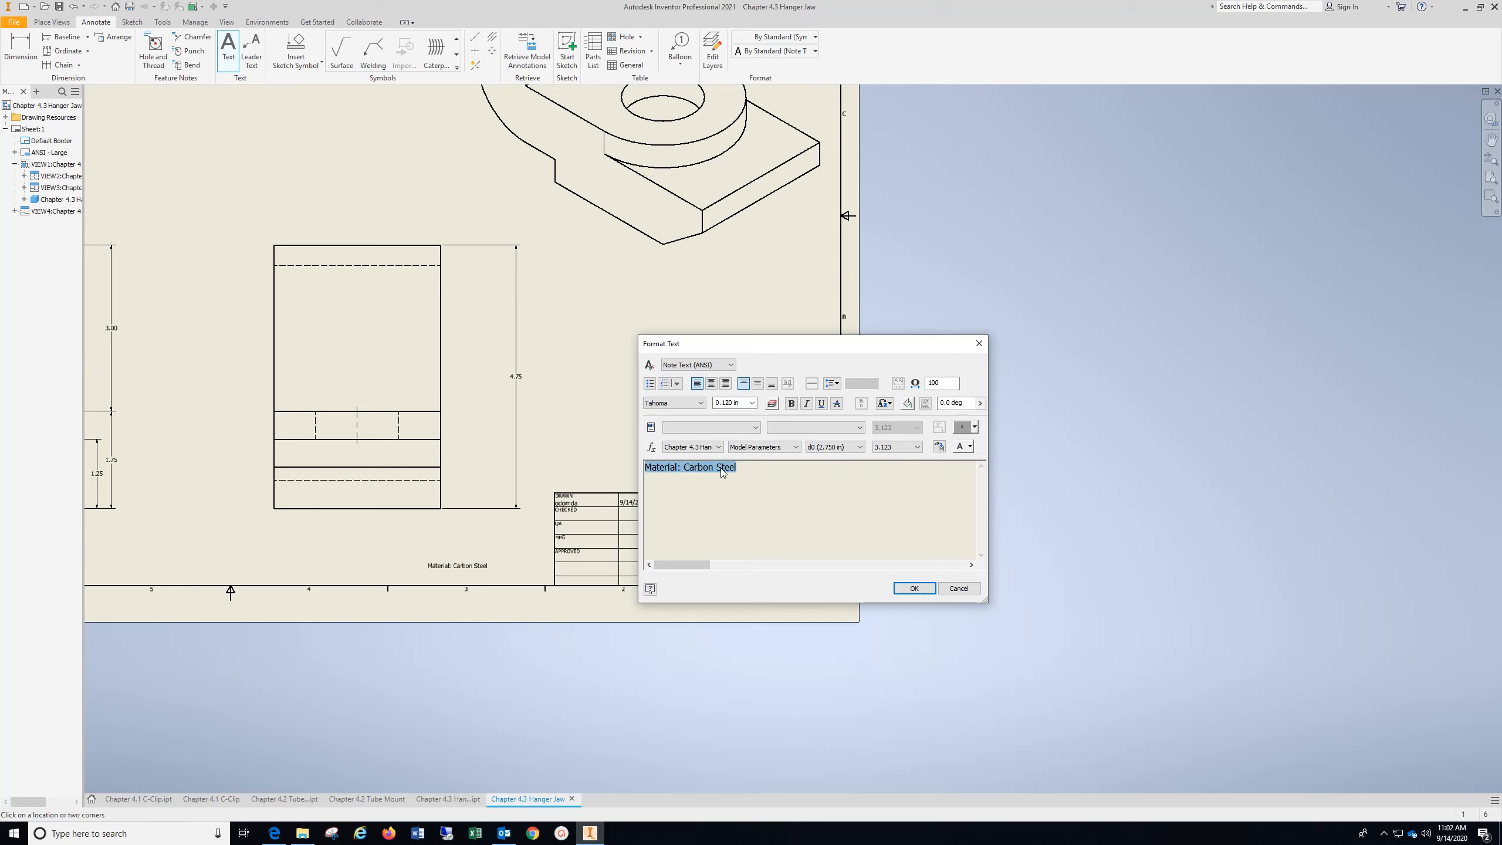
left_click(752, 403)
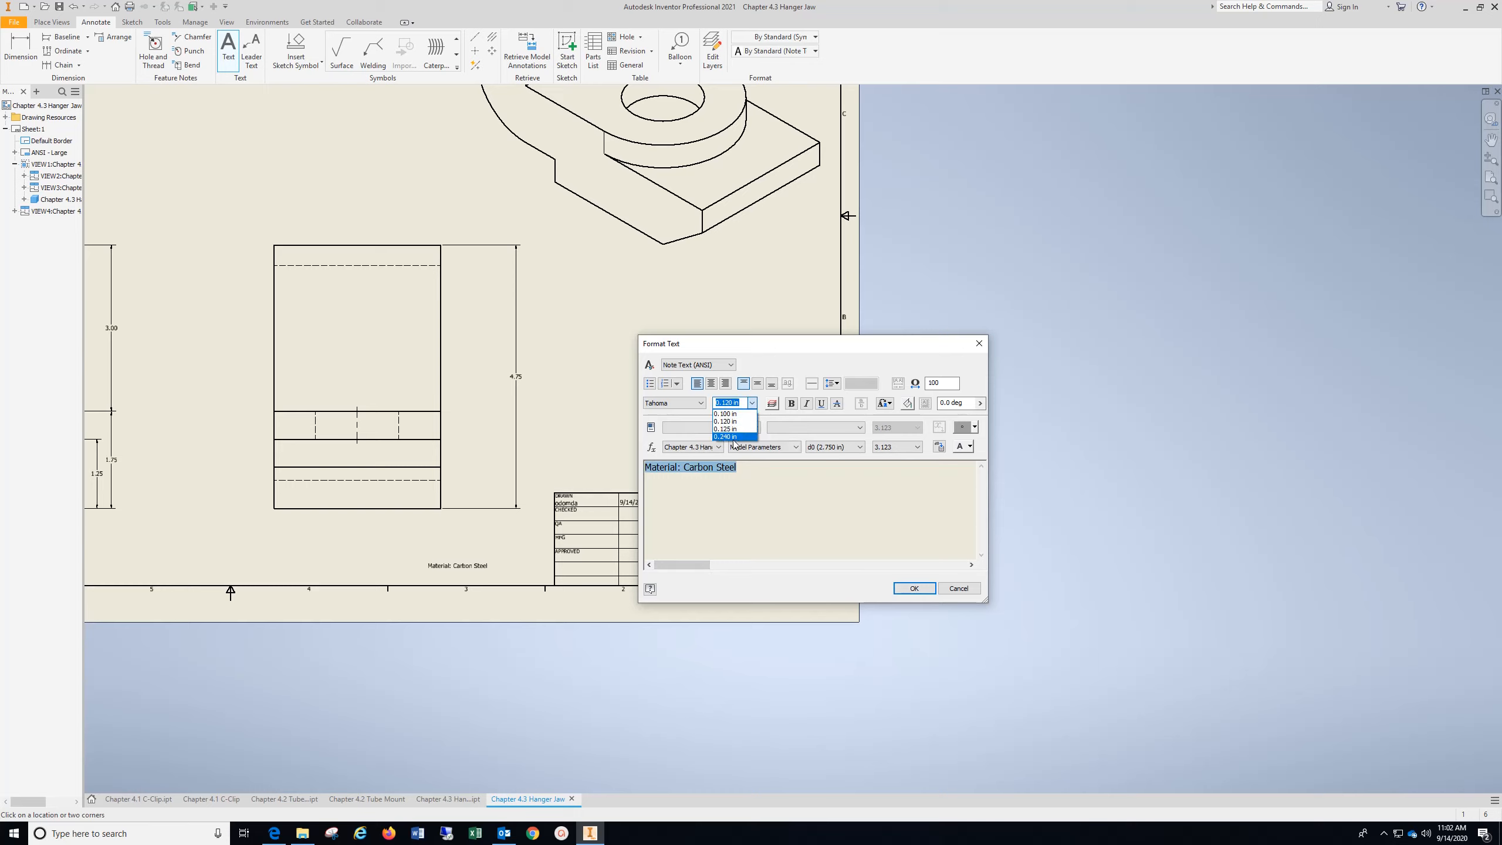
left_click(737, 444)
left_click(928, 586)
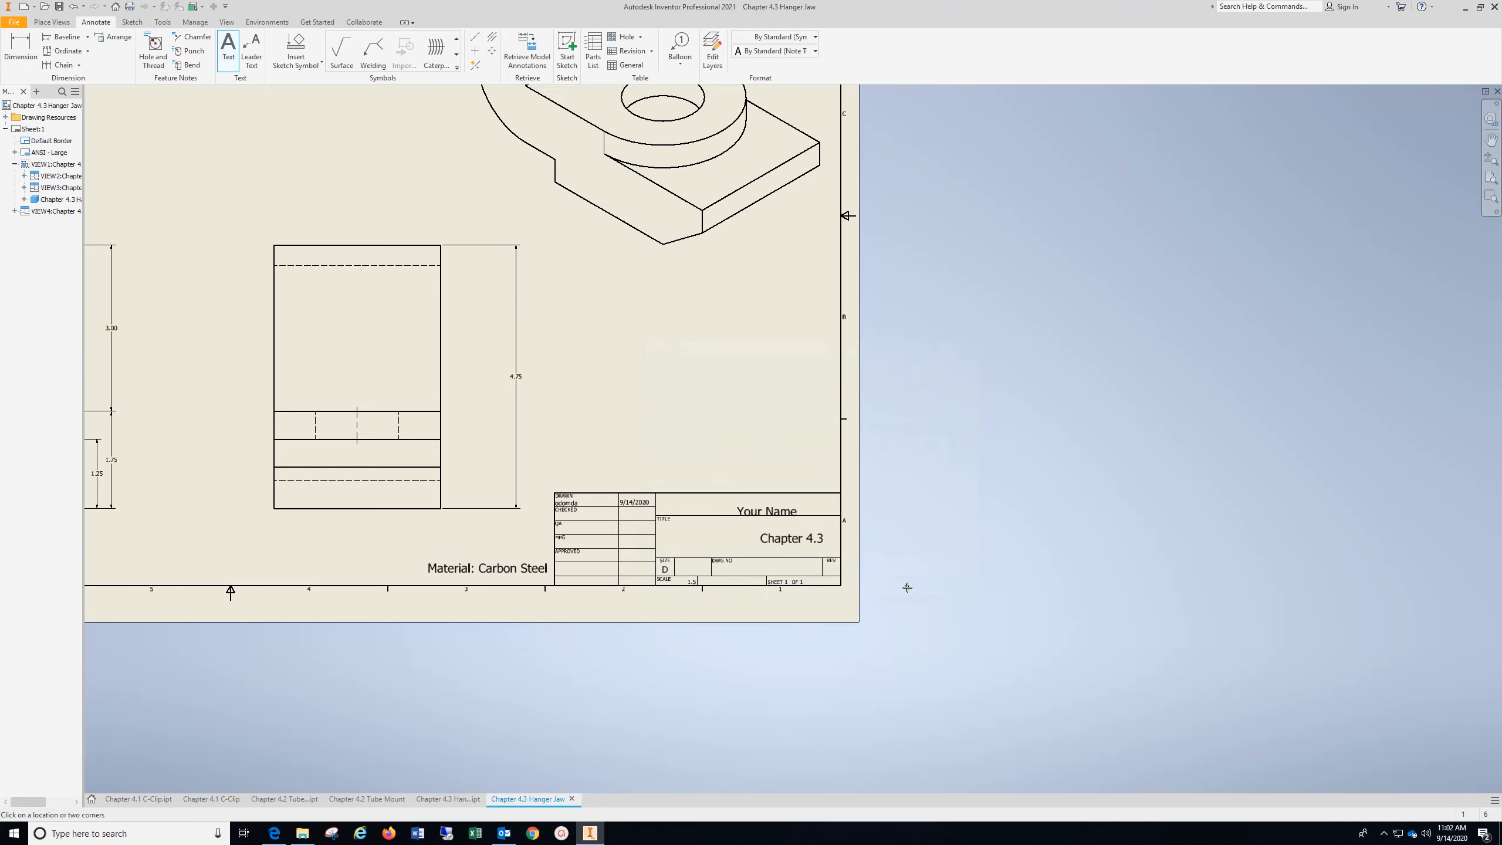
key("Escape")
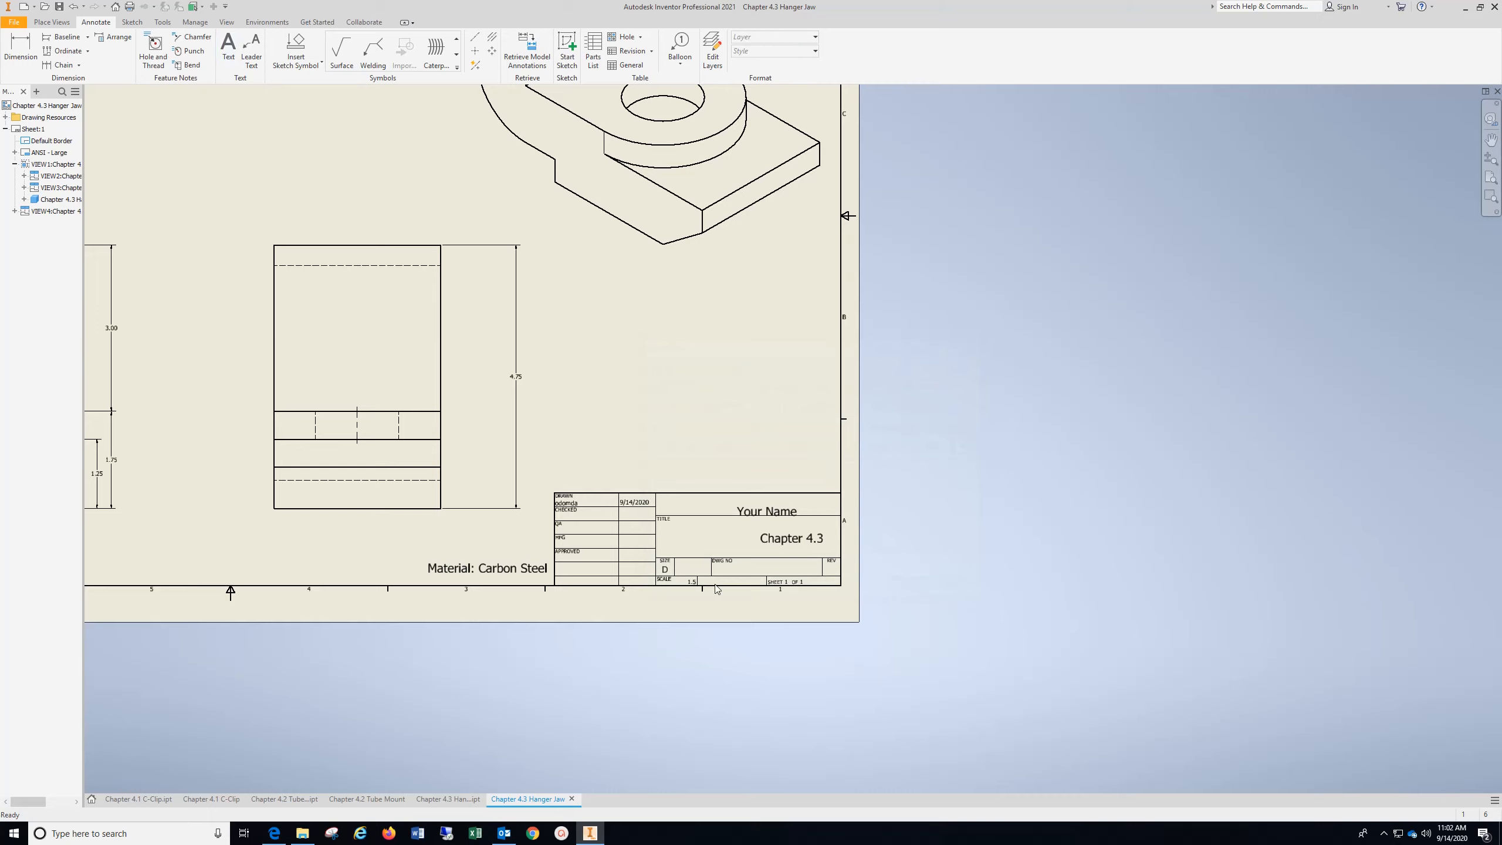
Reposition the "Your Name" and "Chapter 4.3" texts so both sit centred in their title block fields
left_click(769, 510)
left_click_drag(769, 509, 750, 502)
scroll(755, 517, "down", 5)
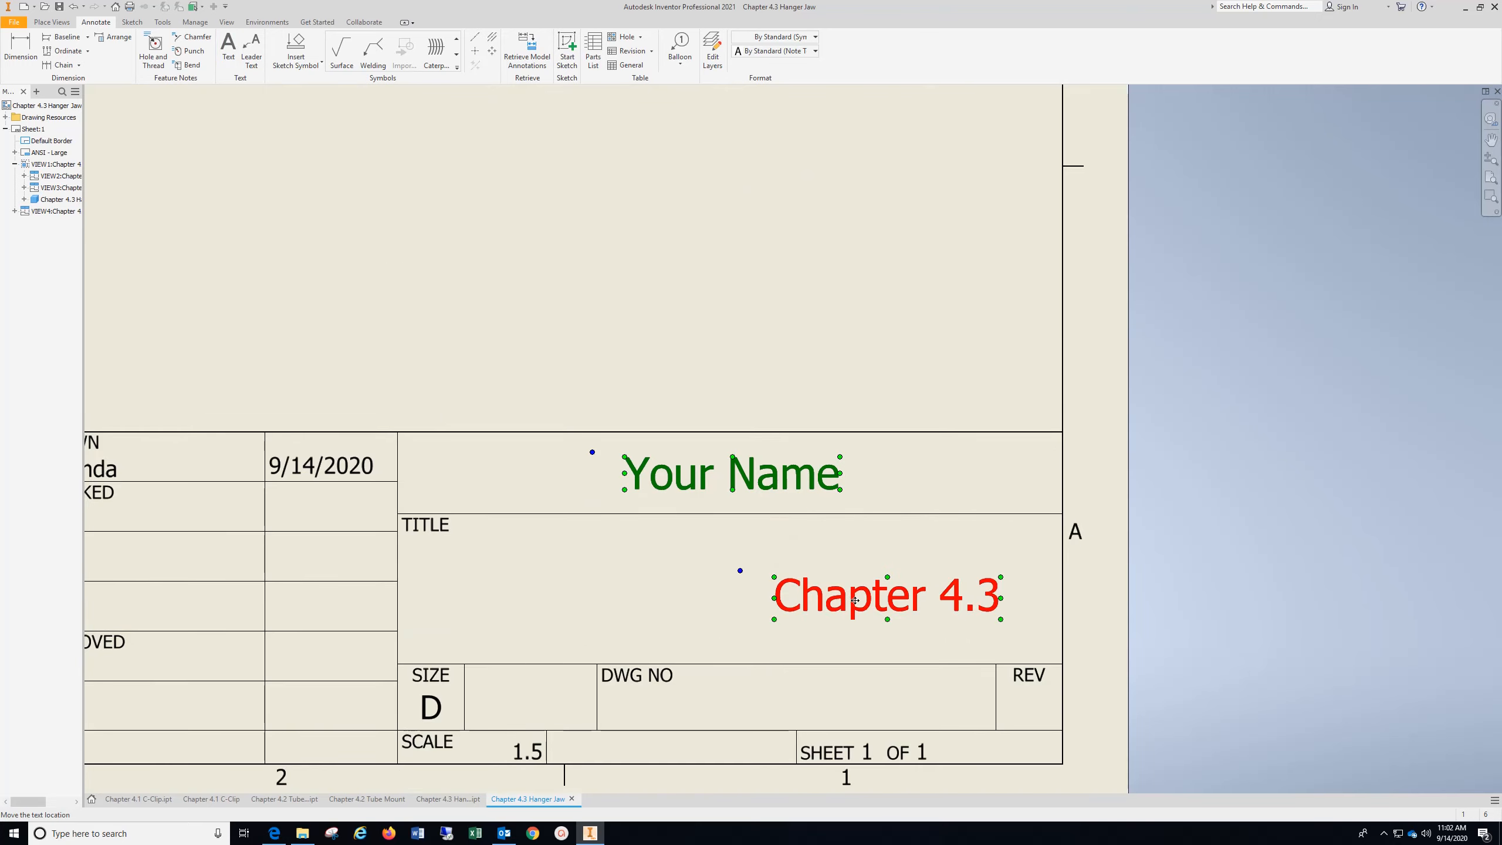
left_click_drag(855, 599, 697, 593)
scroll(728, 545, "up", 5)
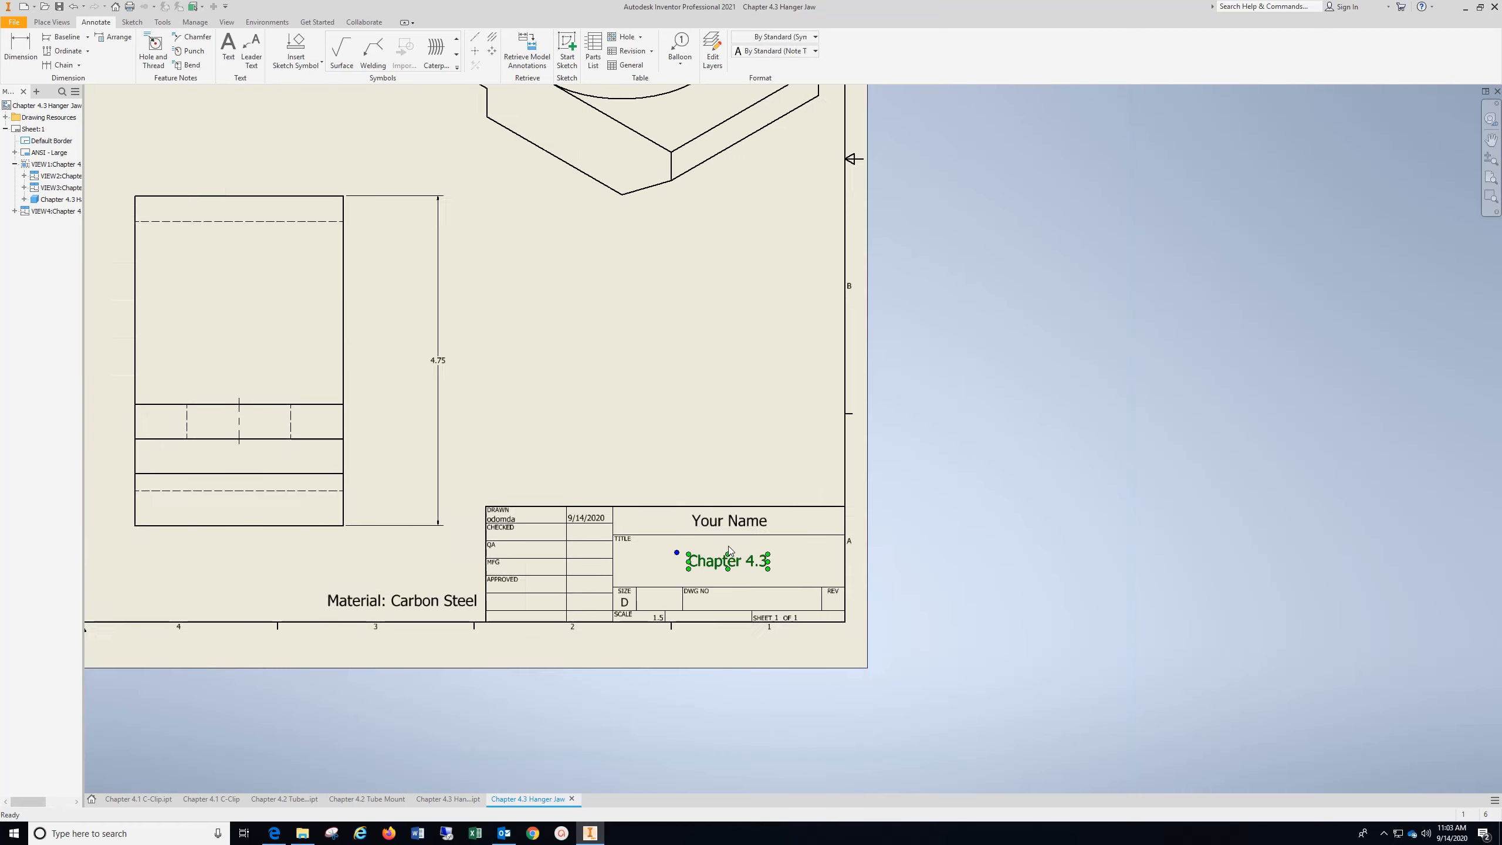
mouse_move(577, 444)
middle_mouse_down()
mouse_move(825, 477)
mouse_move(865, 585)
mouse_move(853, 562)
middle_mouse_up()
left_click(1038, 596)
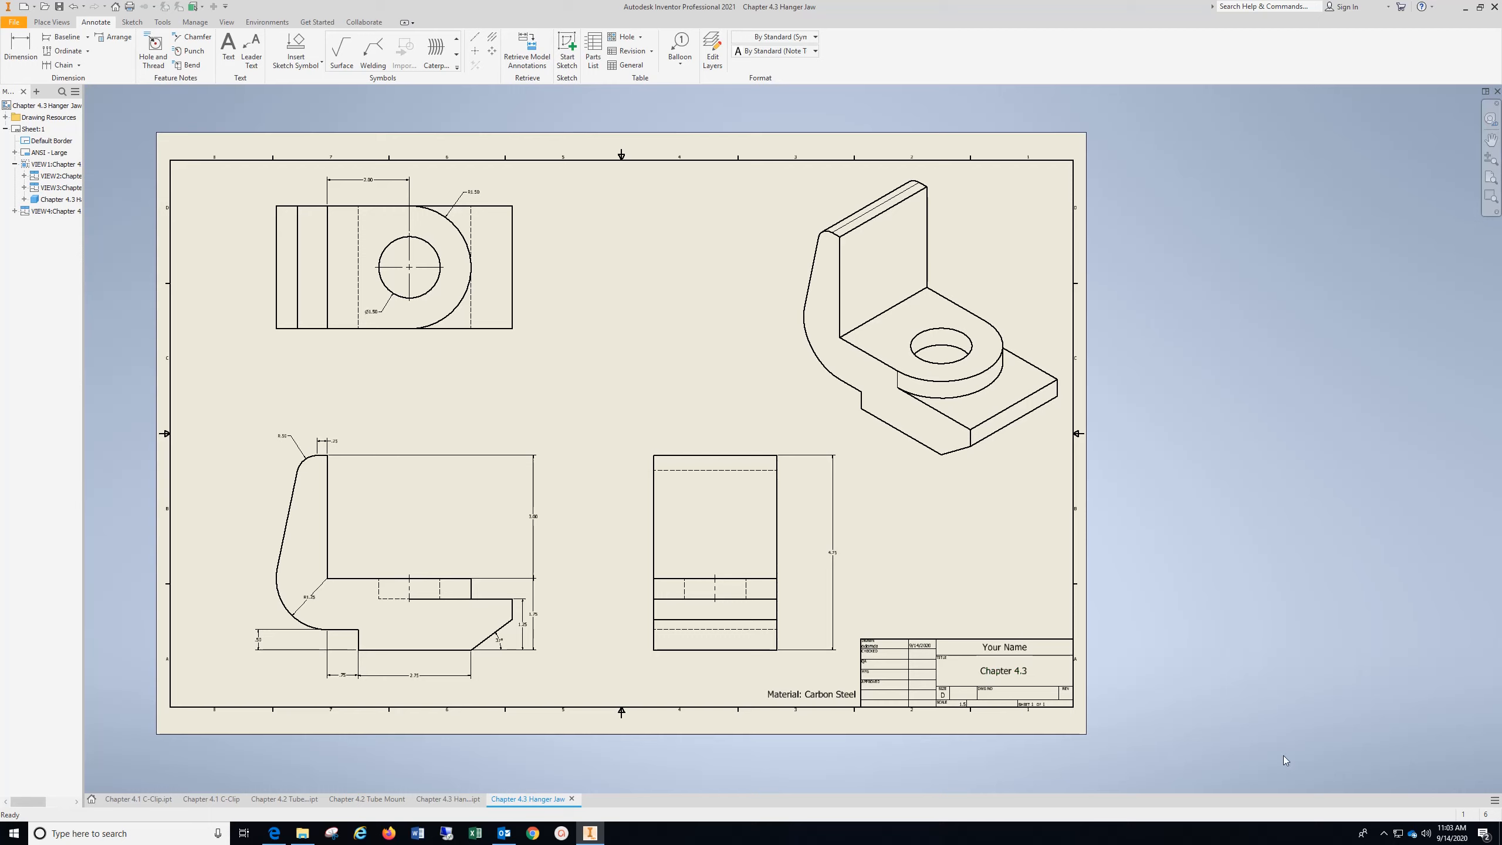
left_click(1384, 834)
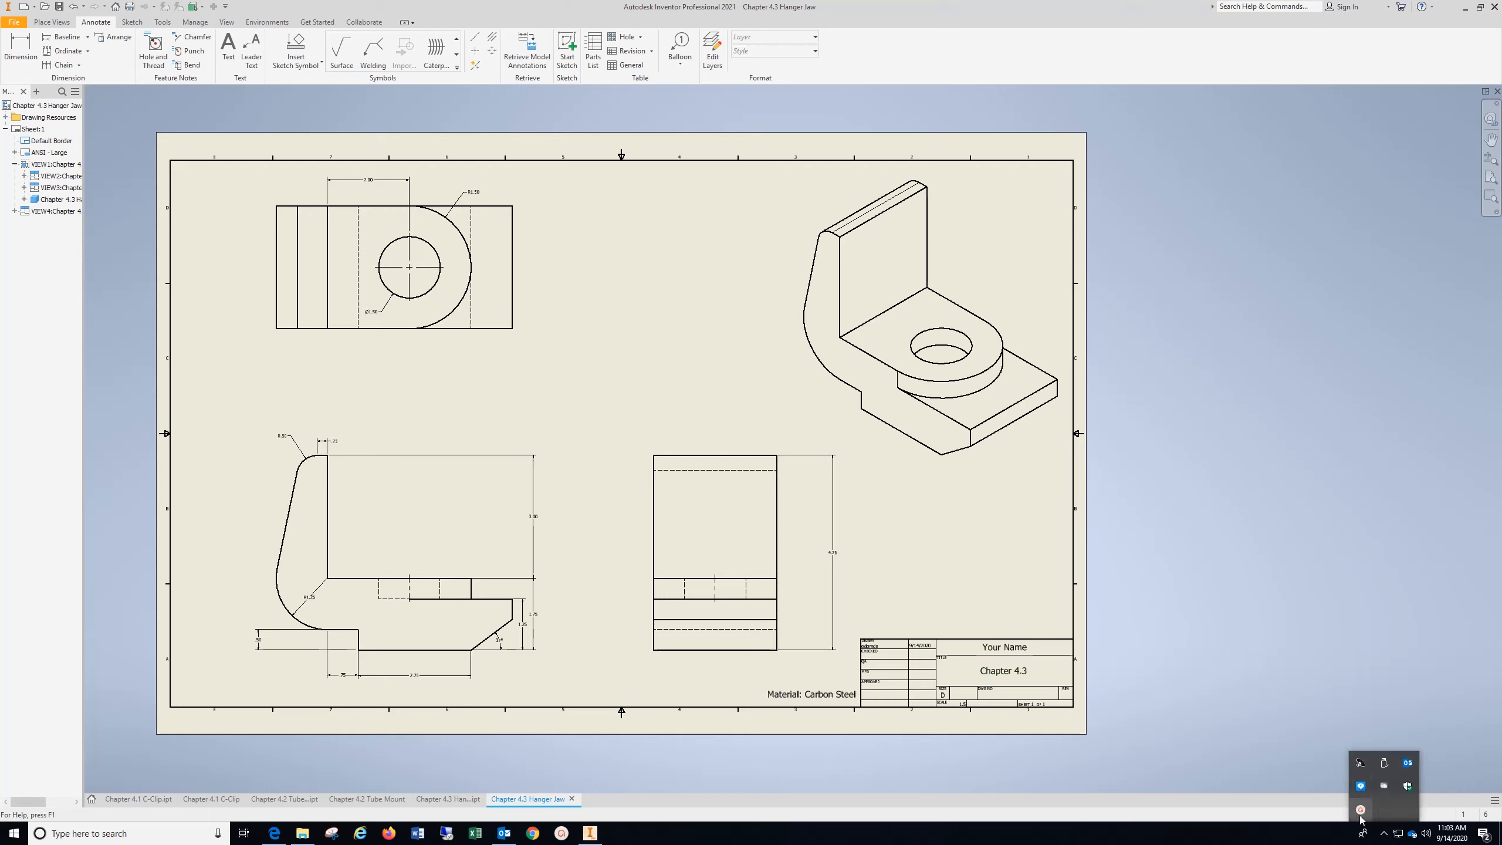